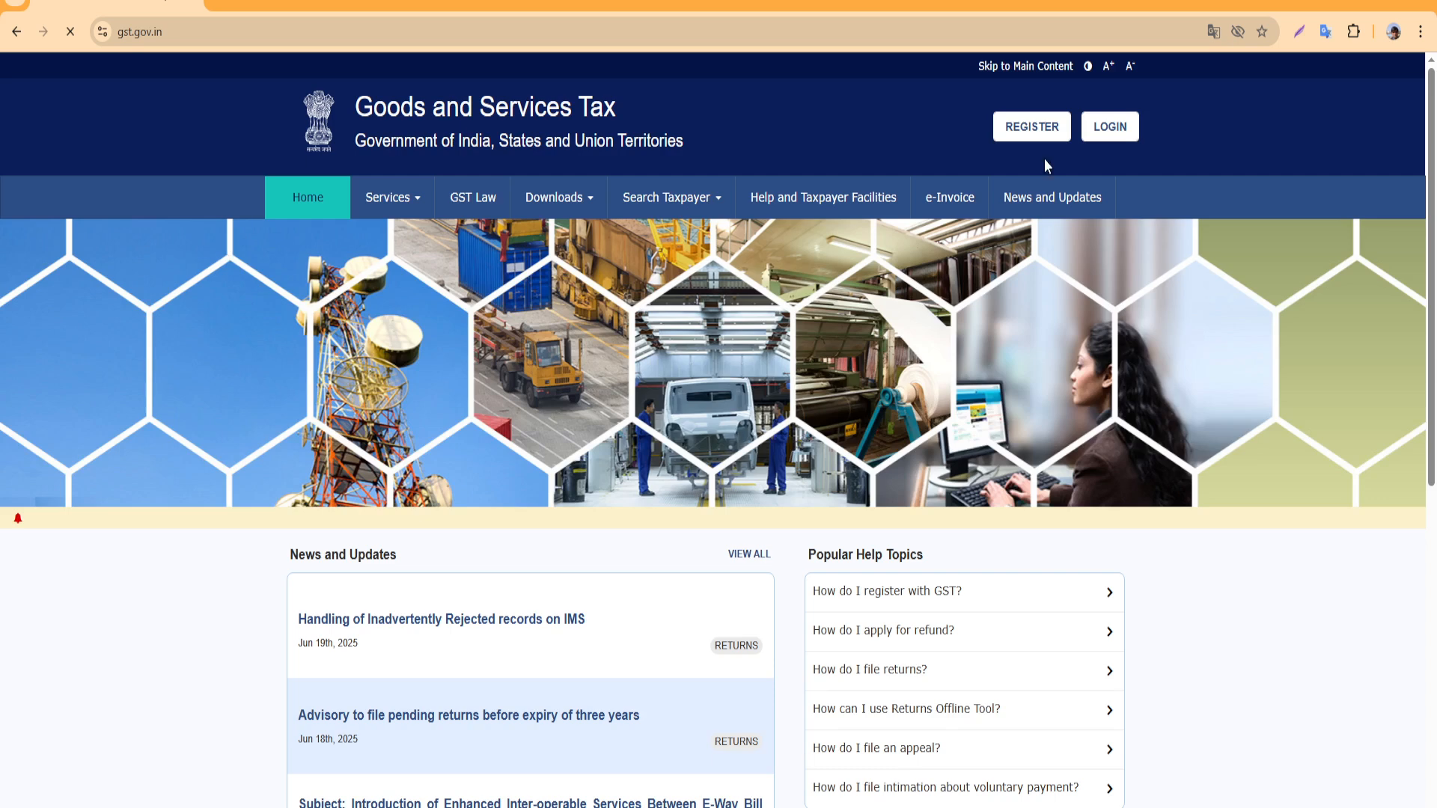
# Log in to the taxpayer account with the username, password and captcha
pyautogui.click(1121, 127)
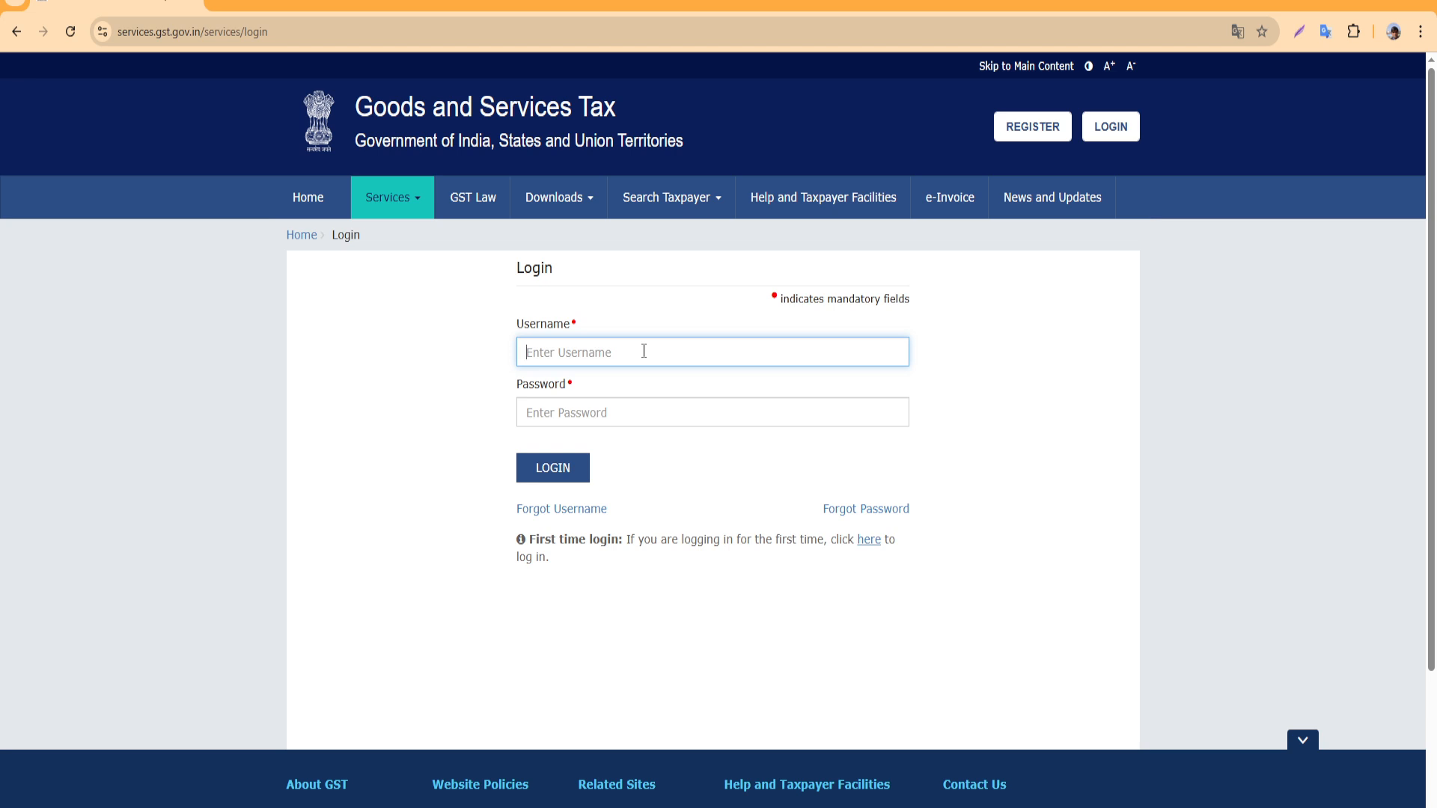
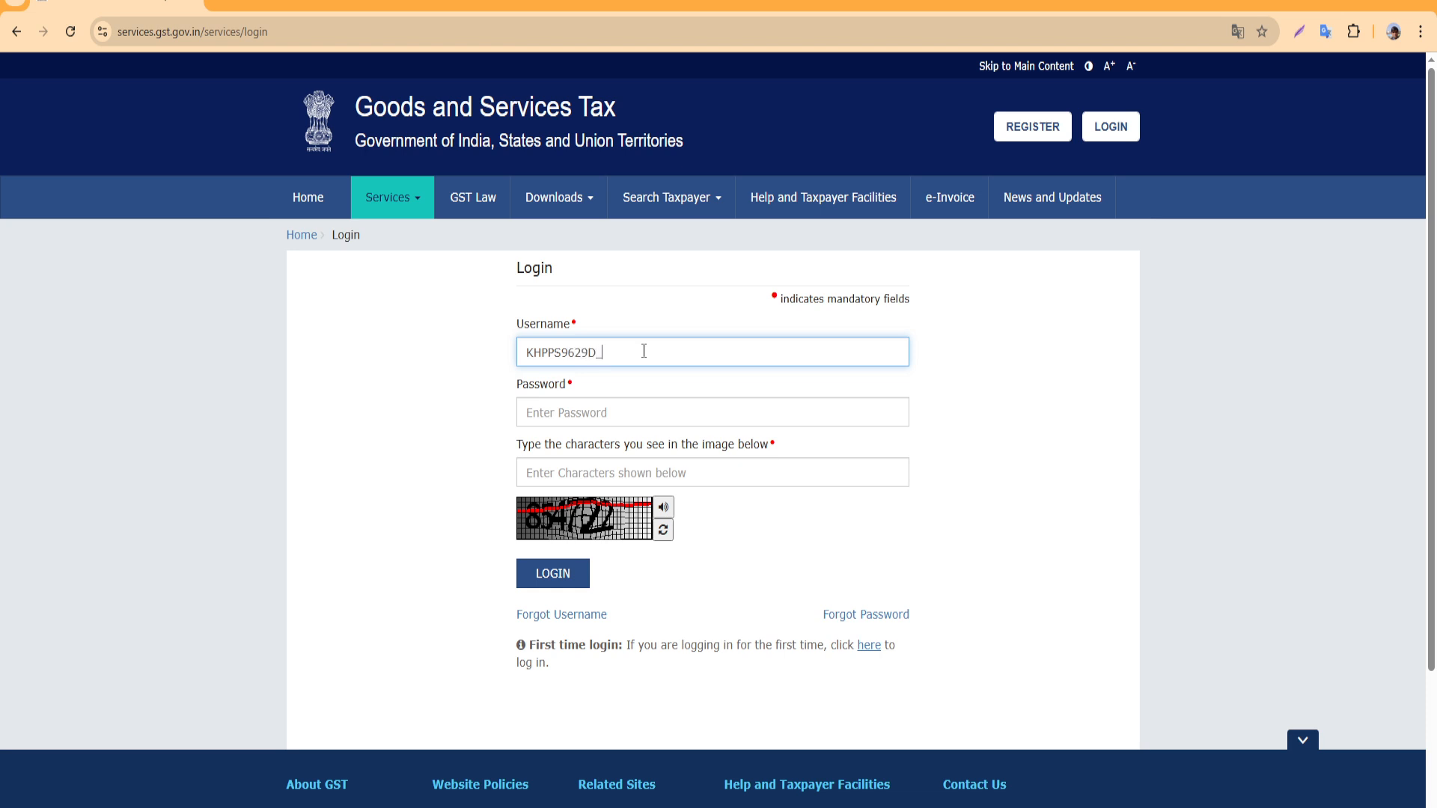
pyautogui.press('Tab')
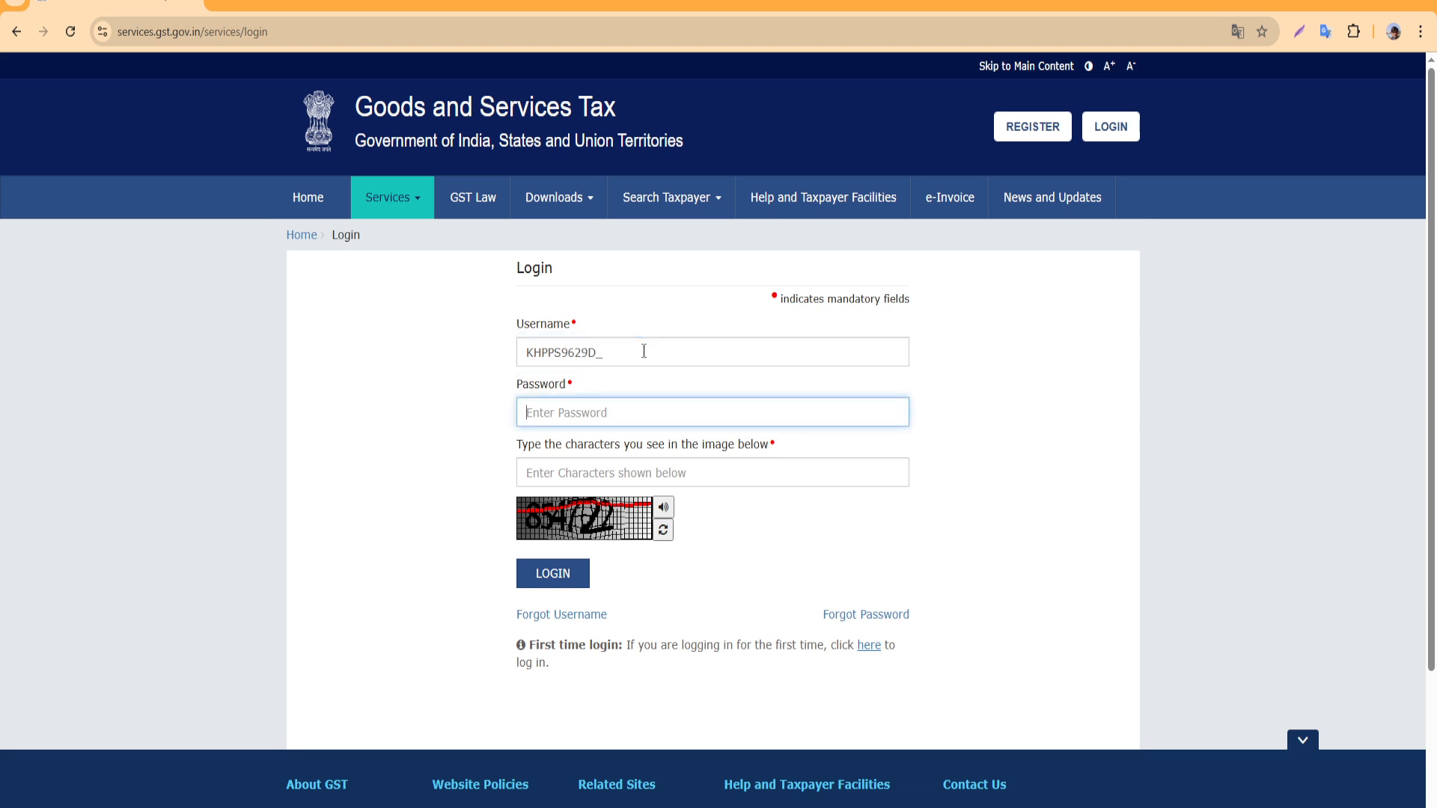
pyautogui.write('••')
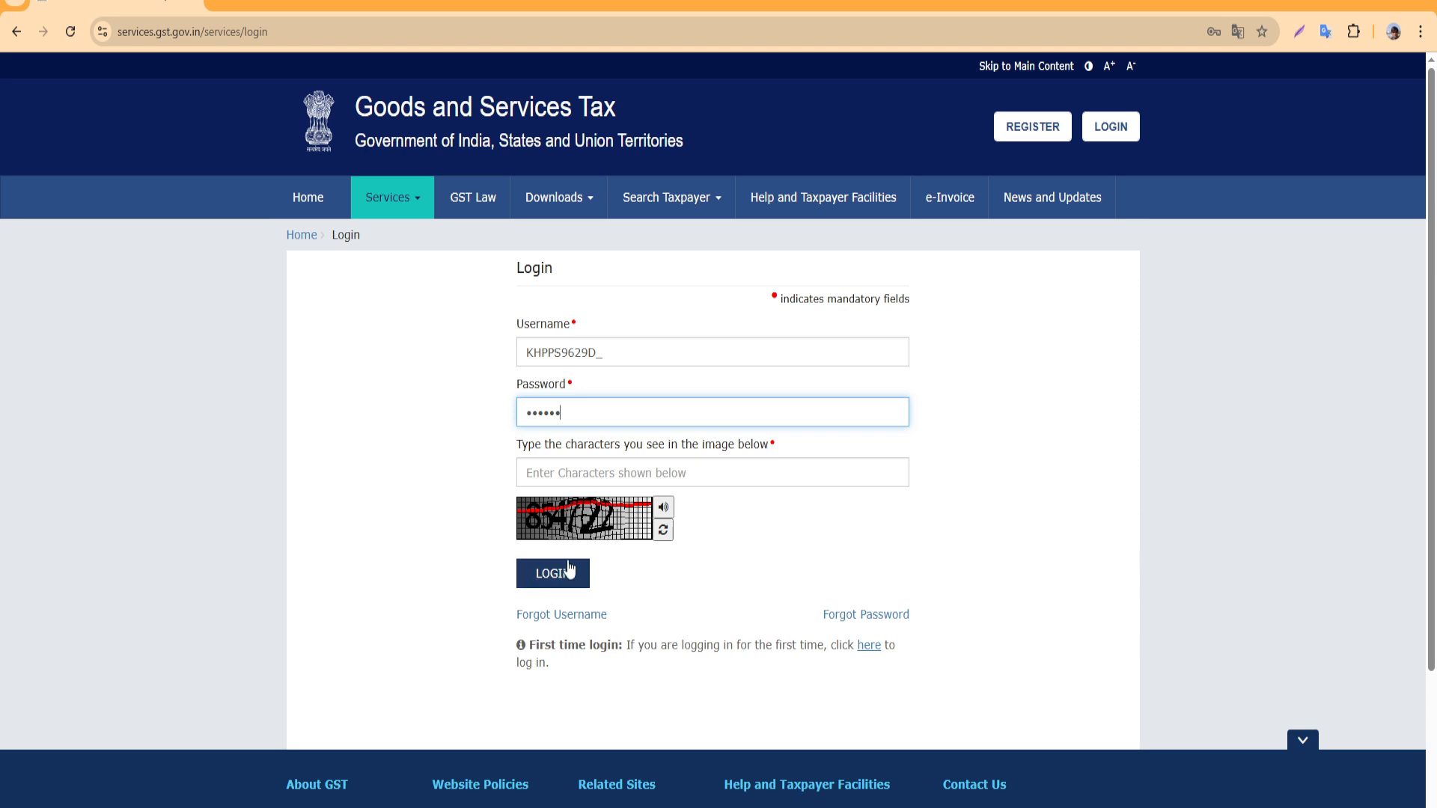
pyautogui.moveTo(597, 425); pyautogui.dragTo(215, 416)
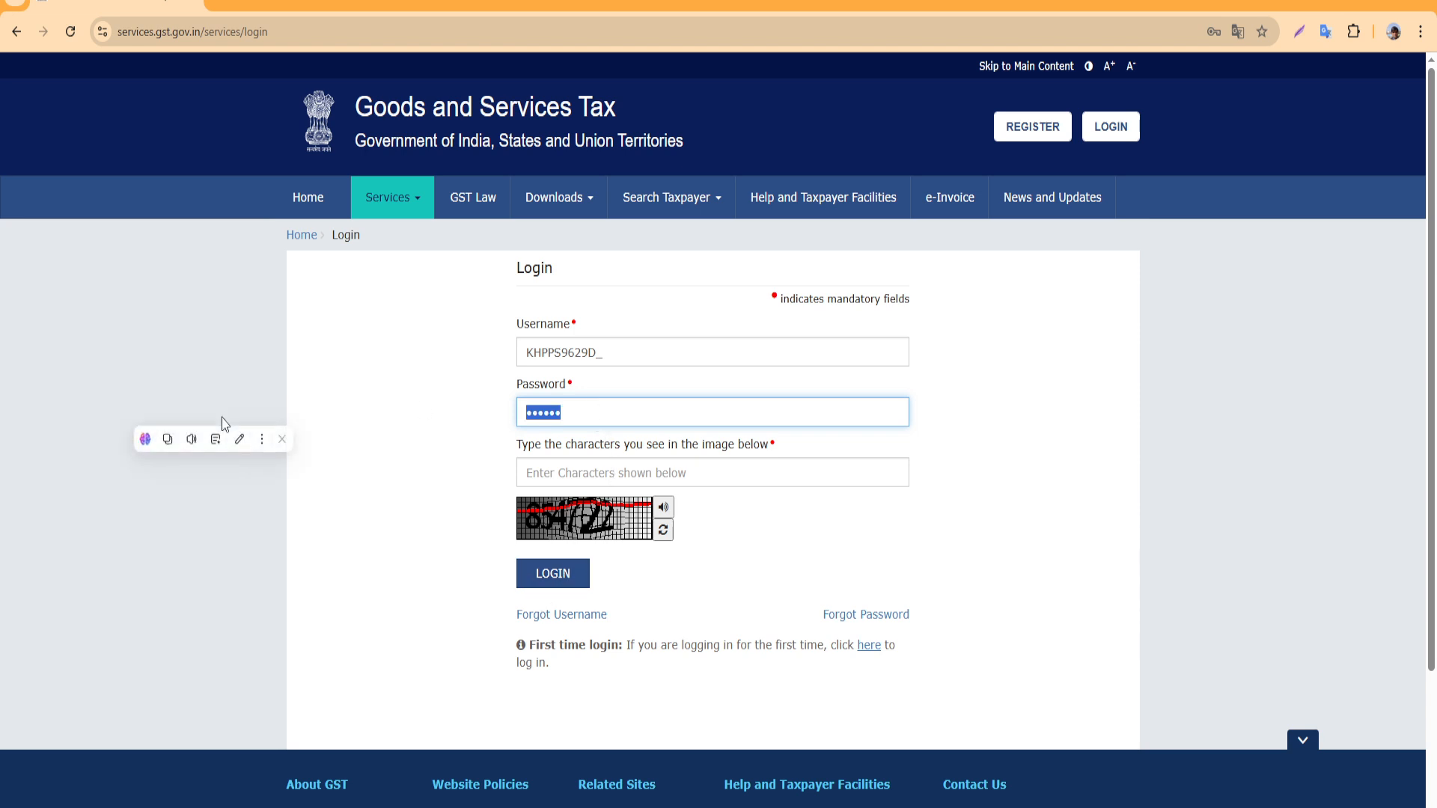
pyautogui.write('•')
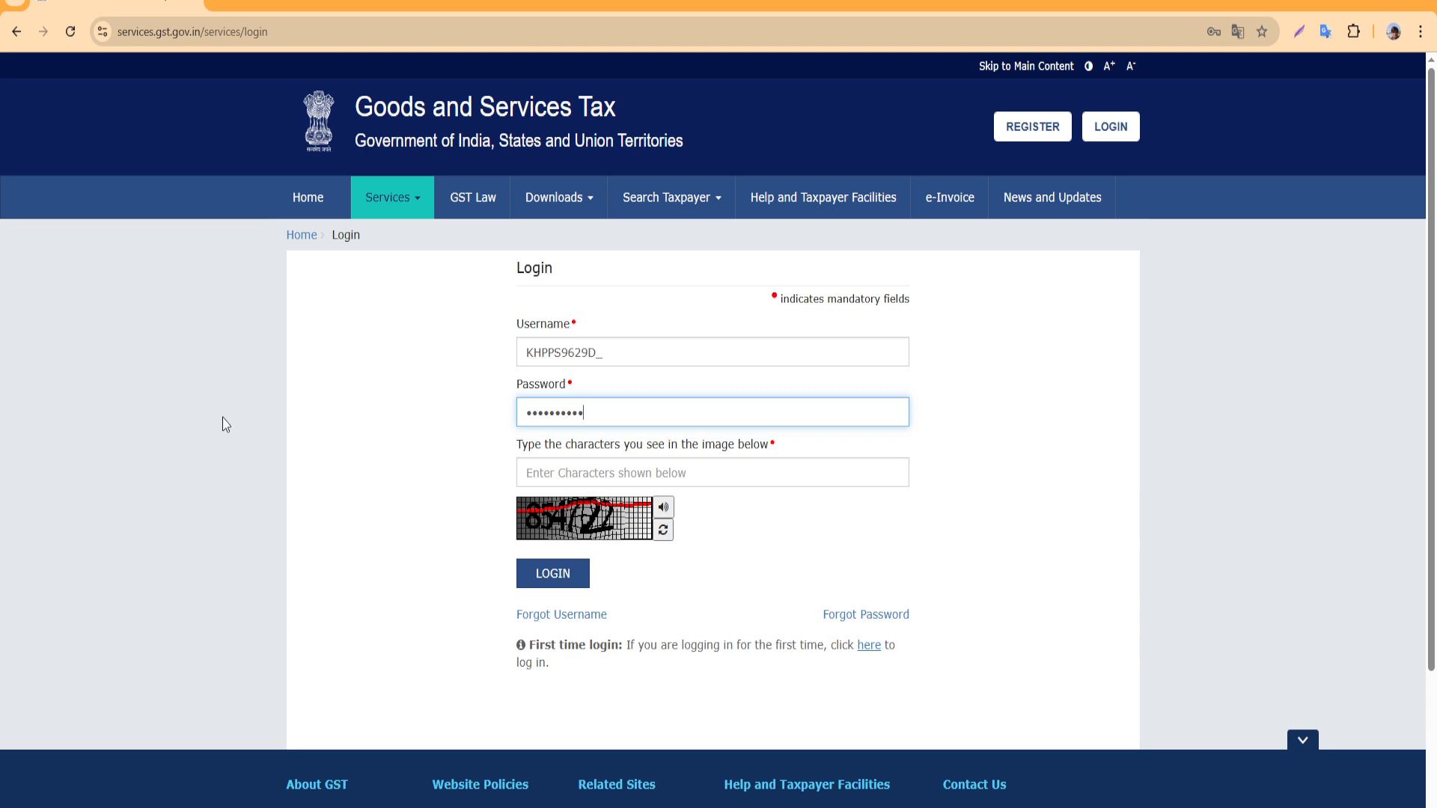
pyautogui.click(627, 475)
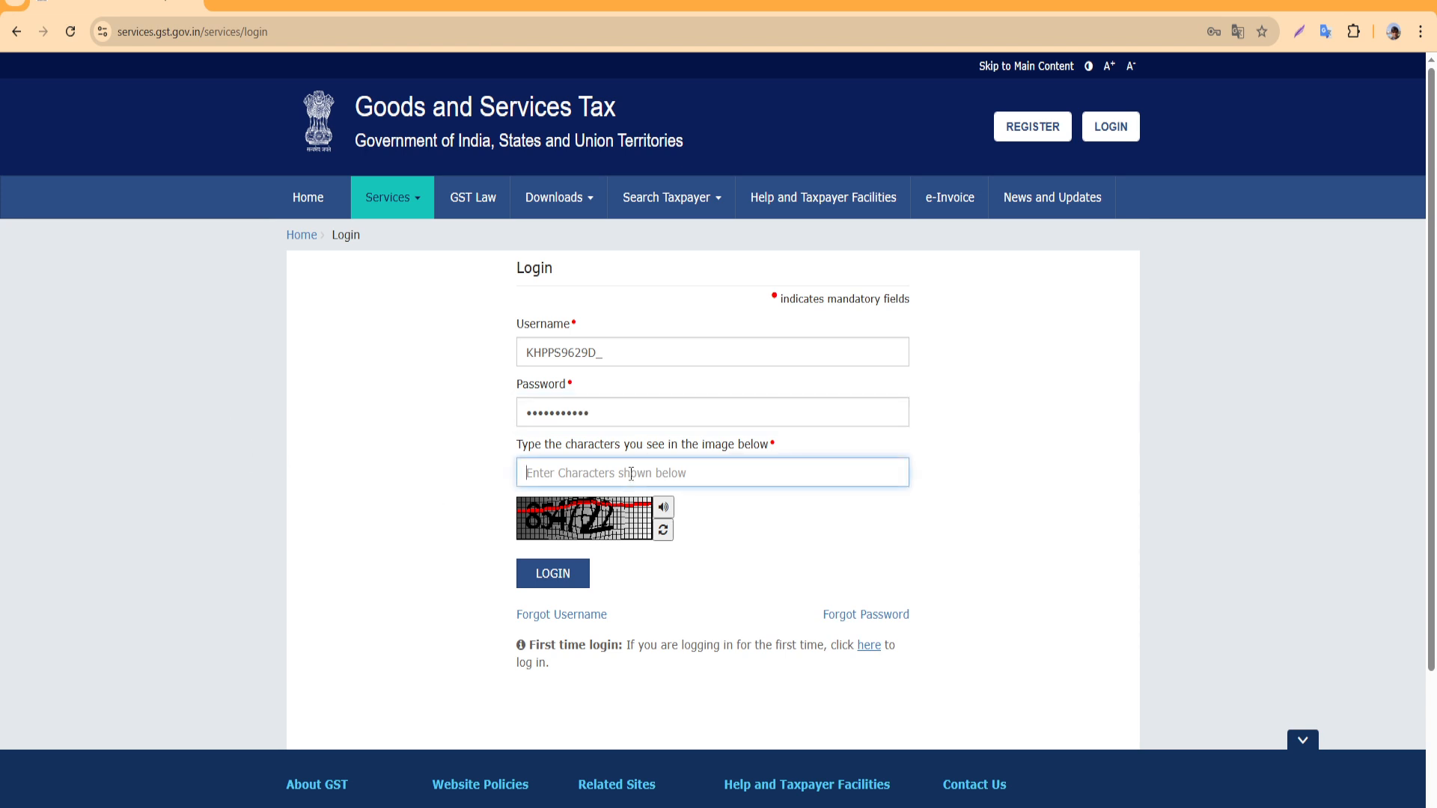
pyautogui.write('854722')
pyautogui.press('Return')
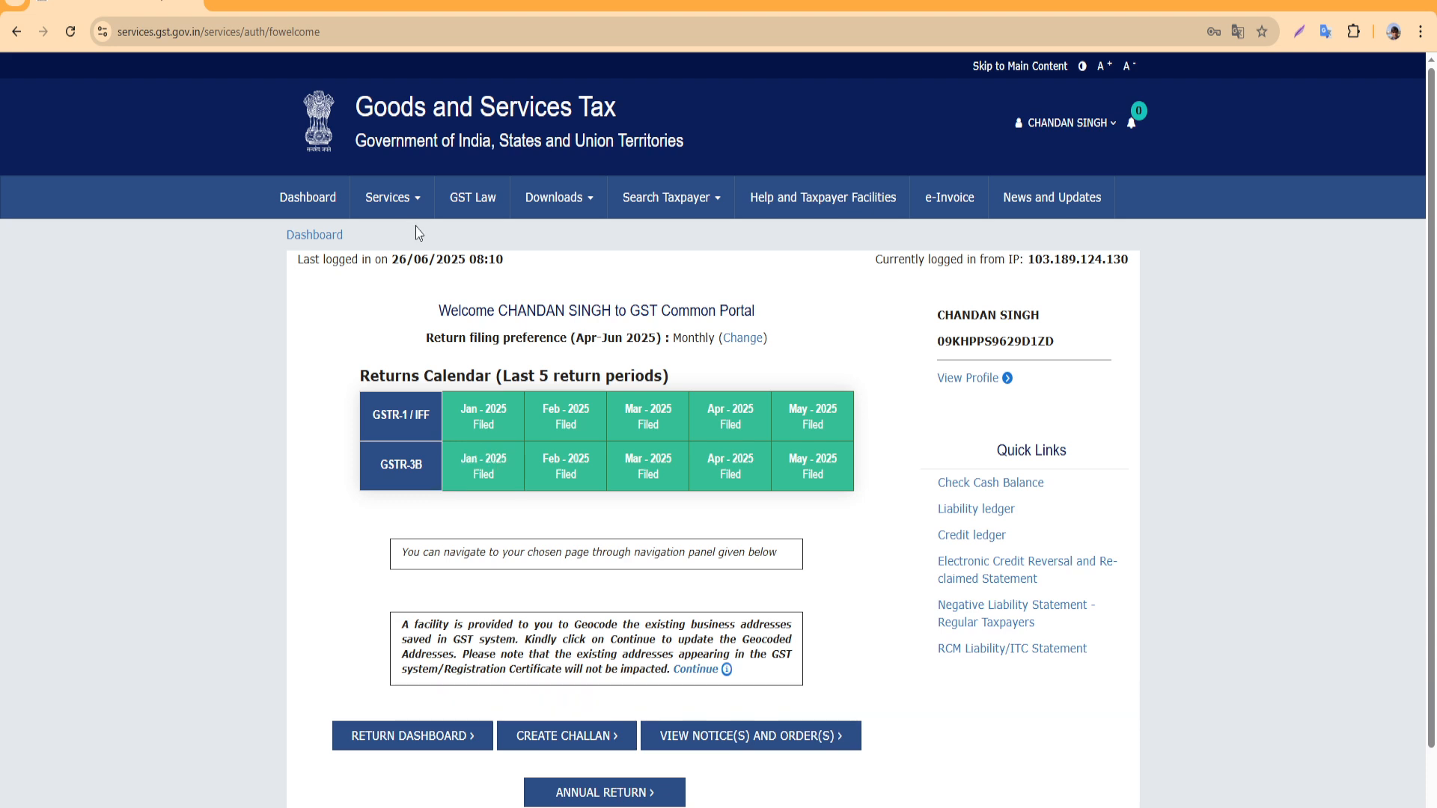
# Open the Returns Dashboard from the Services > Returns menu
pyautogui.moveTo(405, 201)
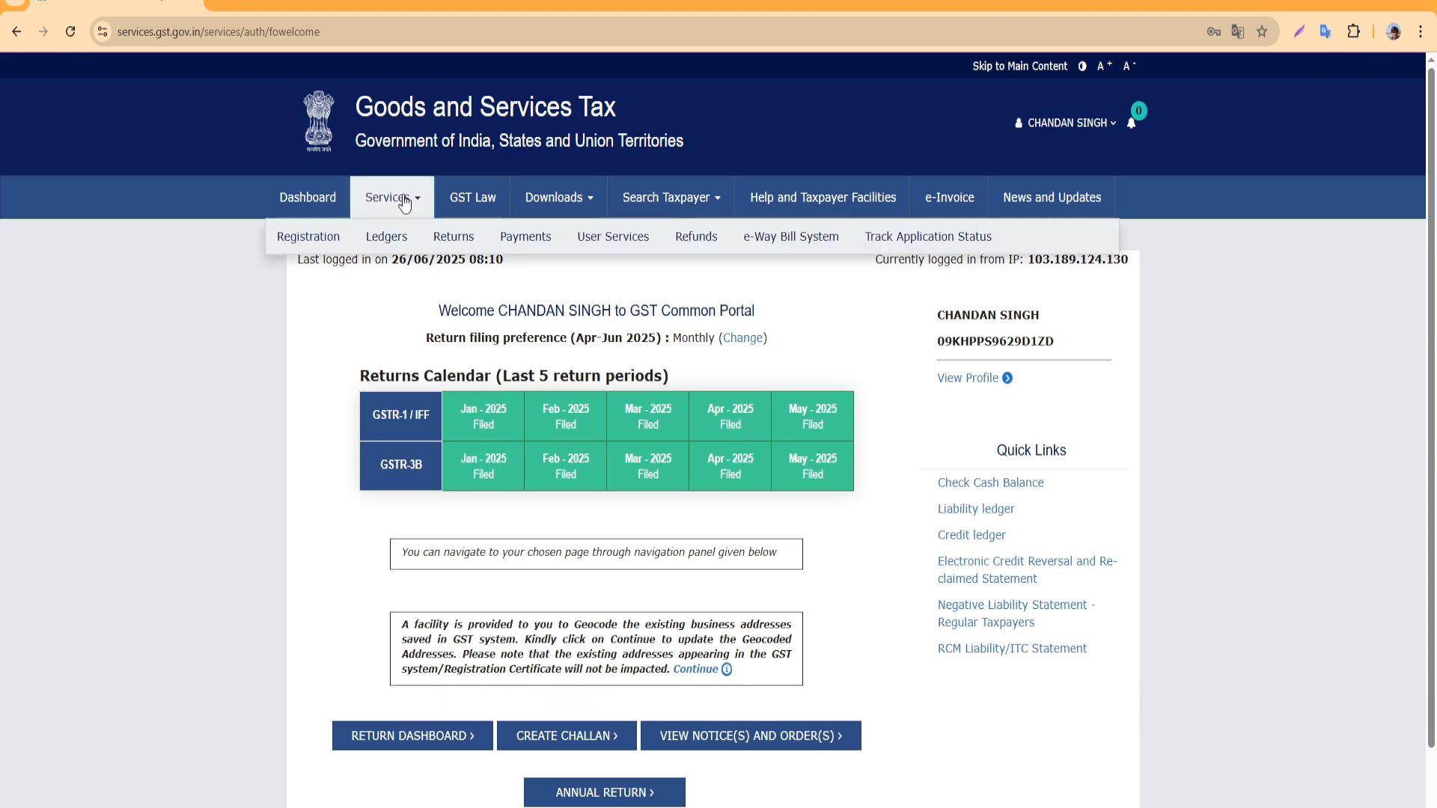
pyautogui.moveTo(457, 244)
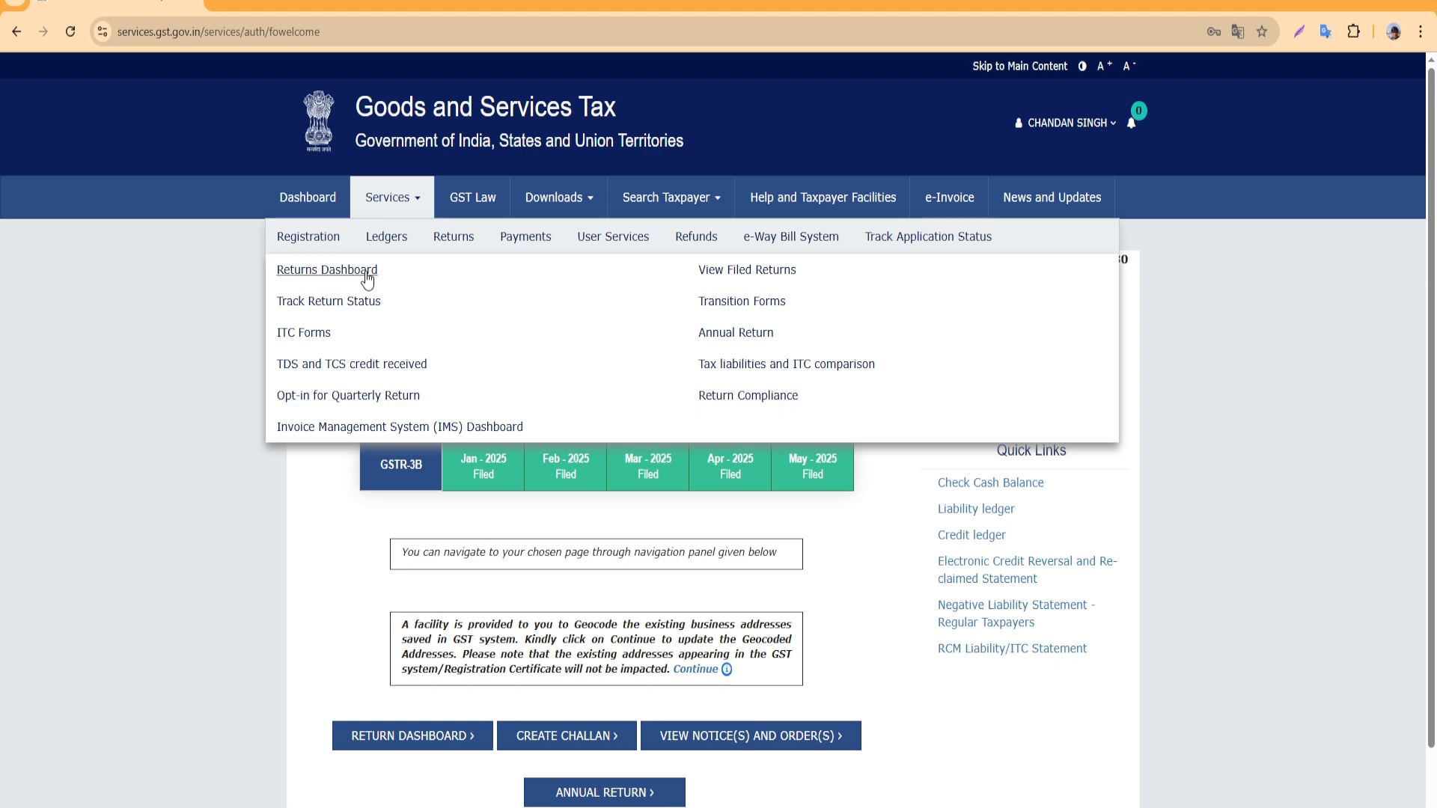
pyautogui.click(368, 275)
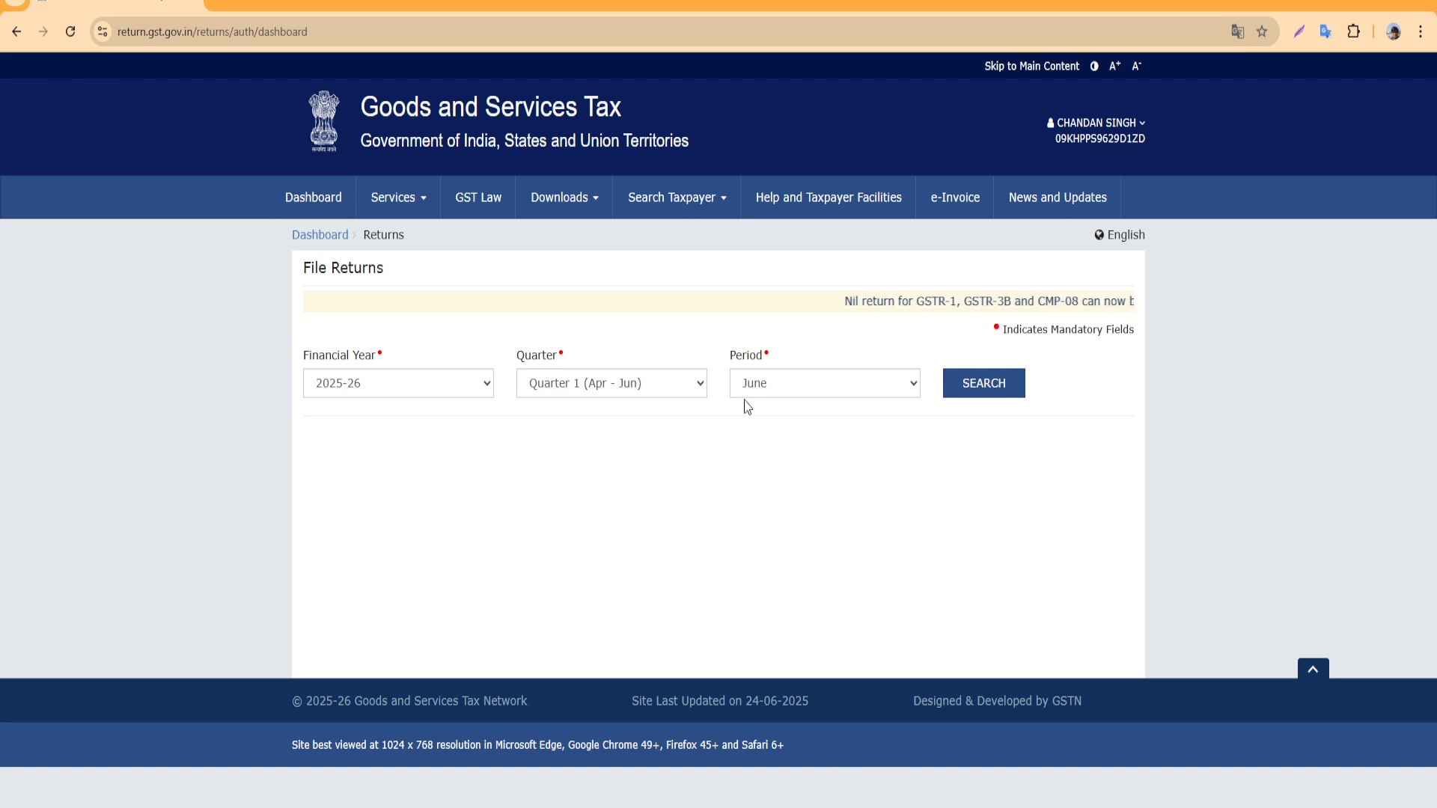
# Search returns for financial year 2025-26, Quarter 1, June
pyautogui.click(799, 387)
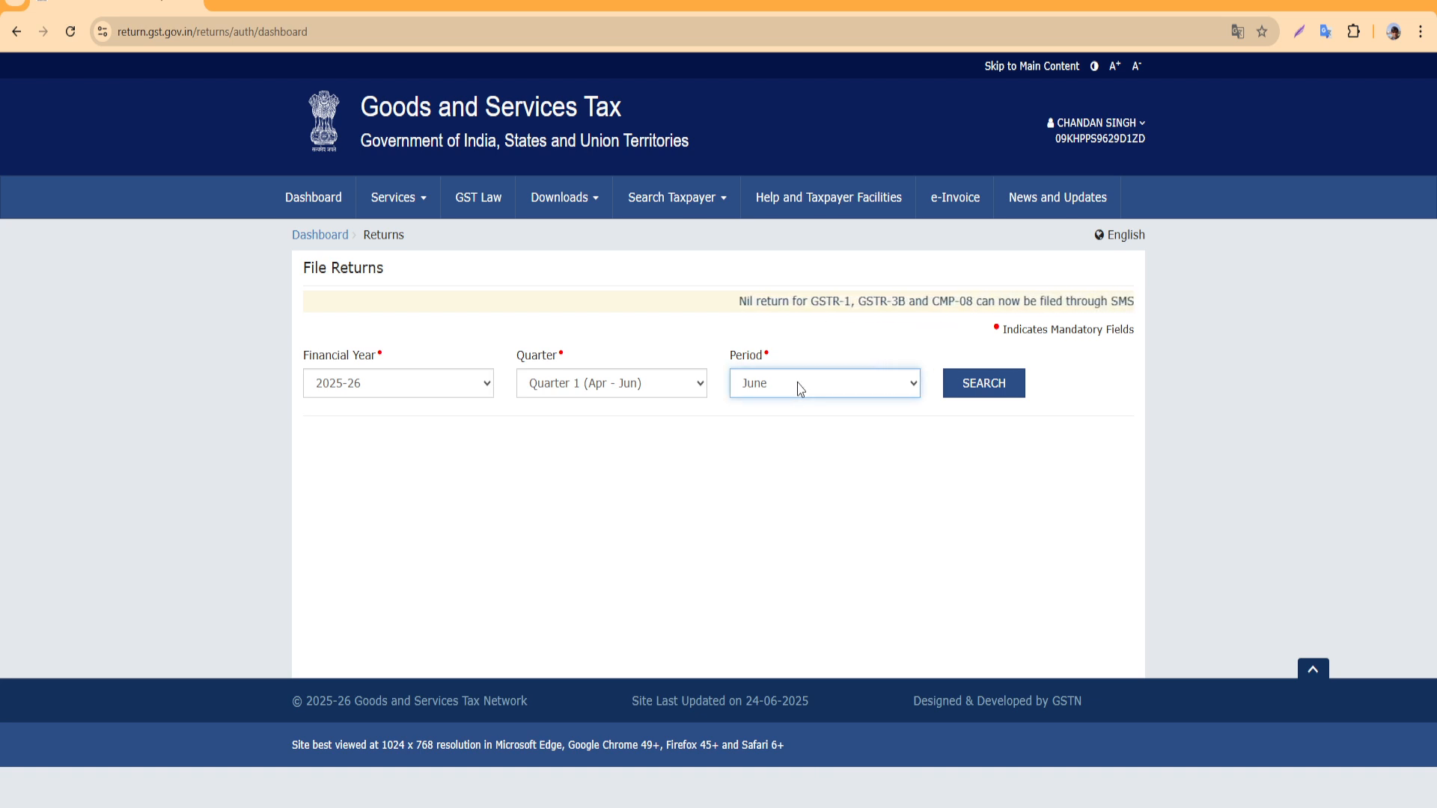
pyautogui.click(696, 391)
pyautogui.click(421, 393)
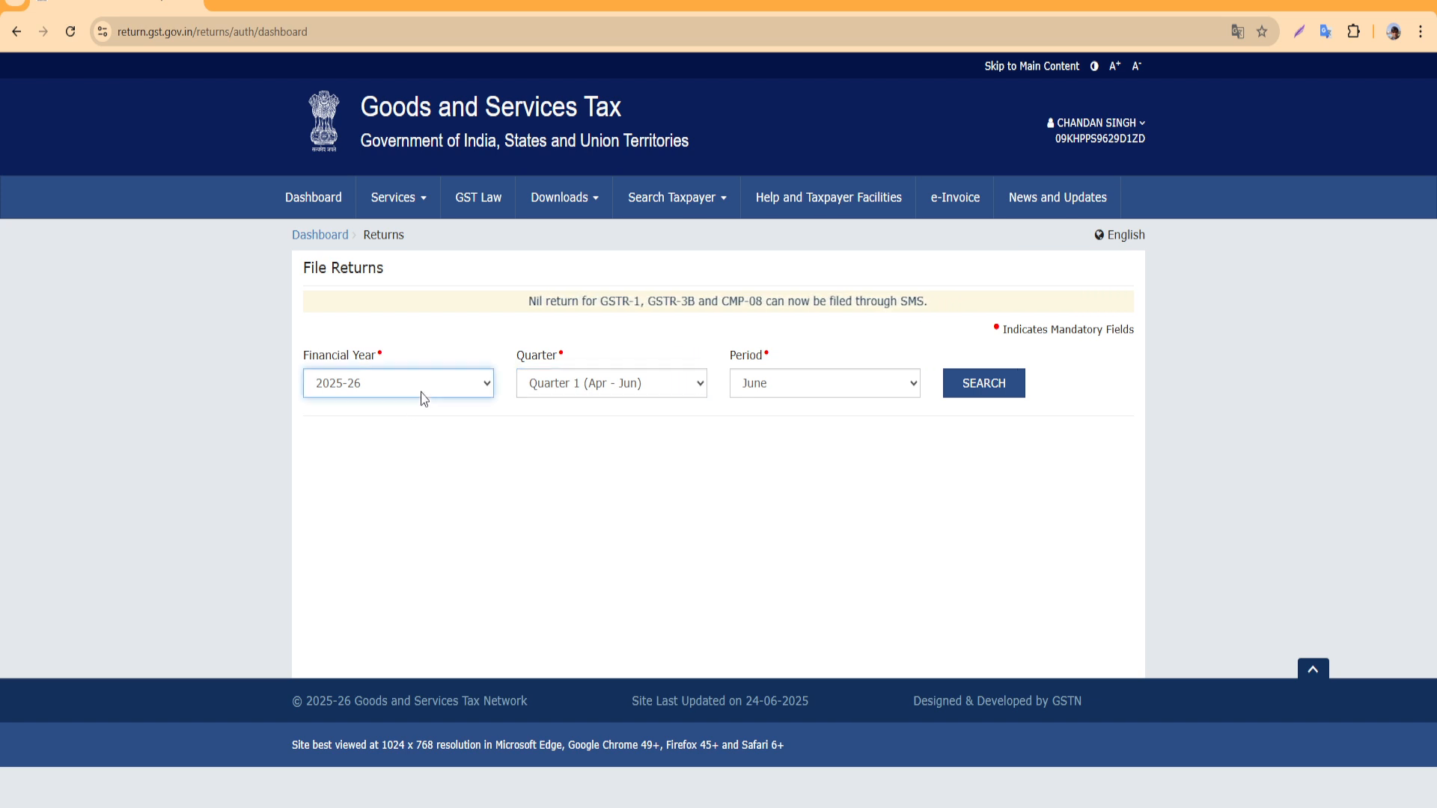
pyautogui.click(389, 433)
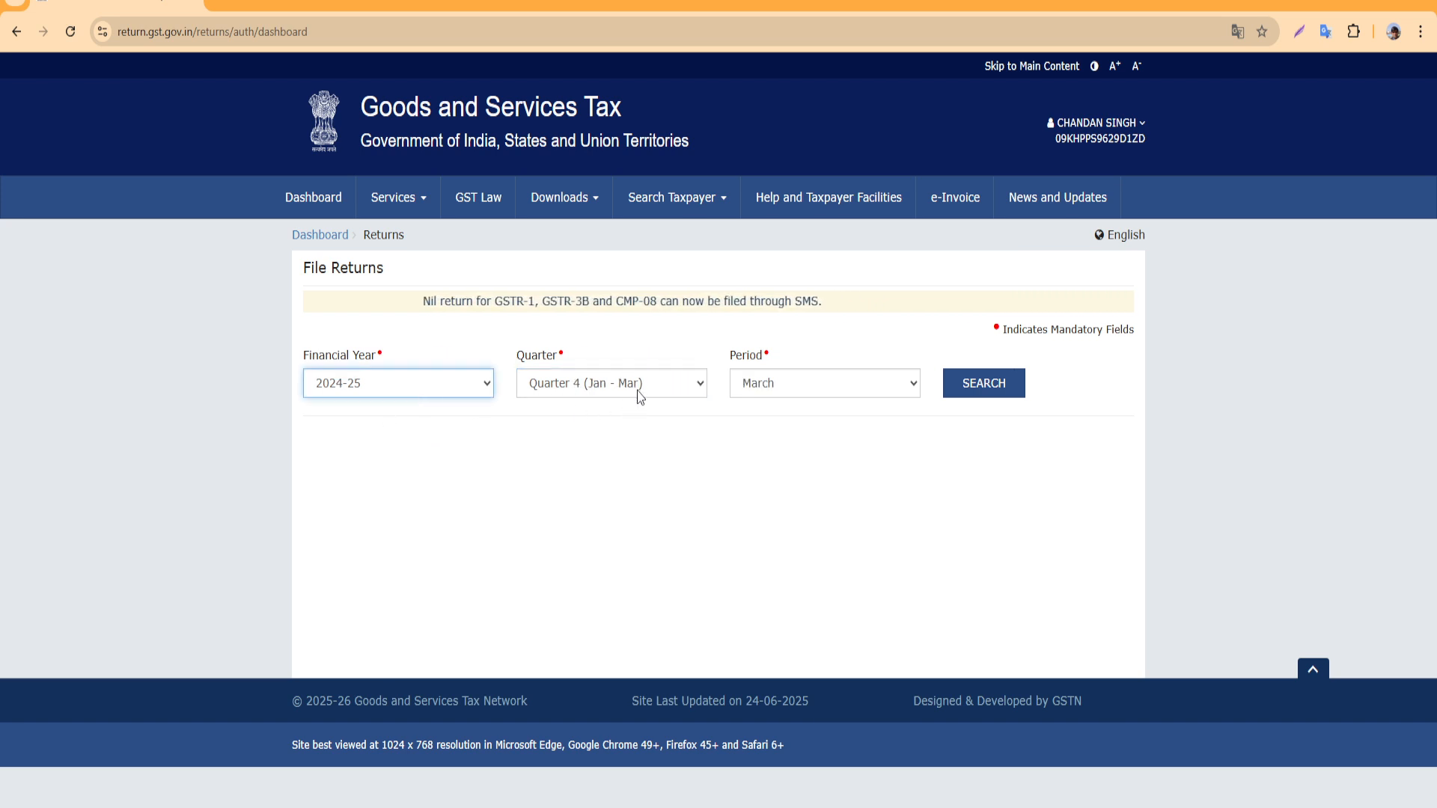
pyautogui.click(603, 383)
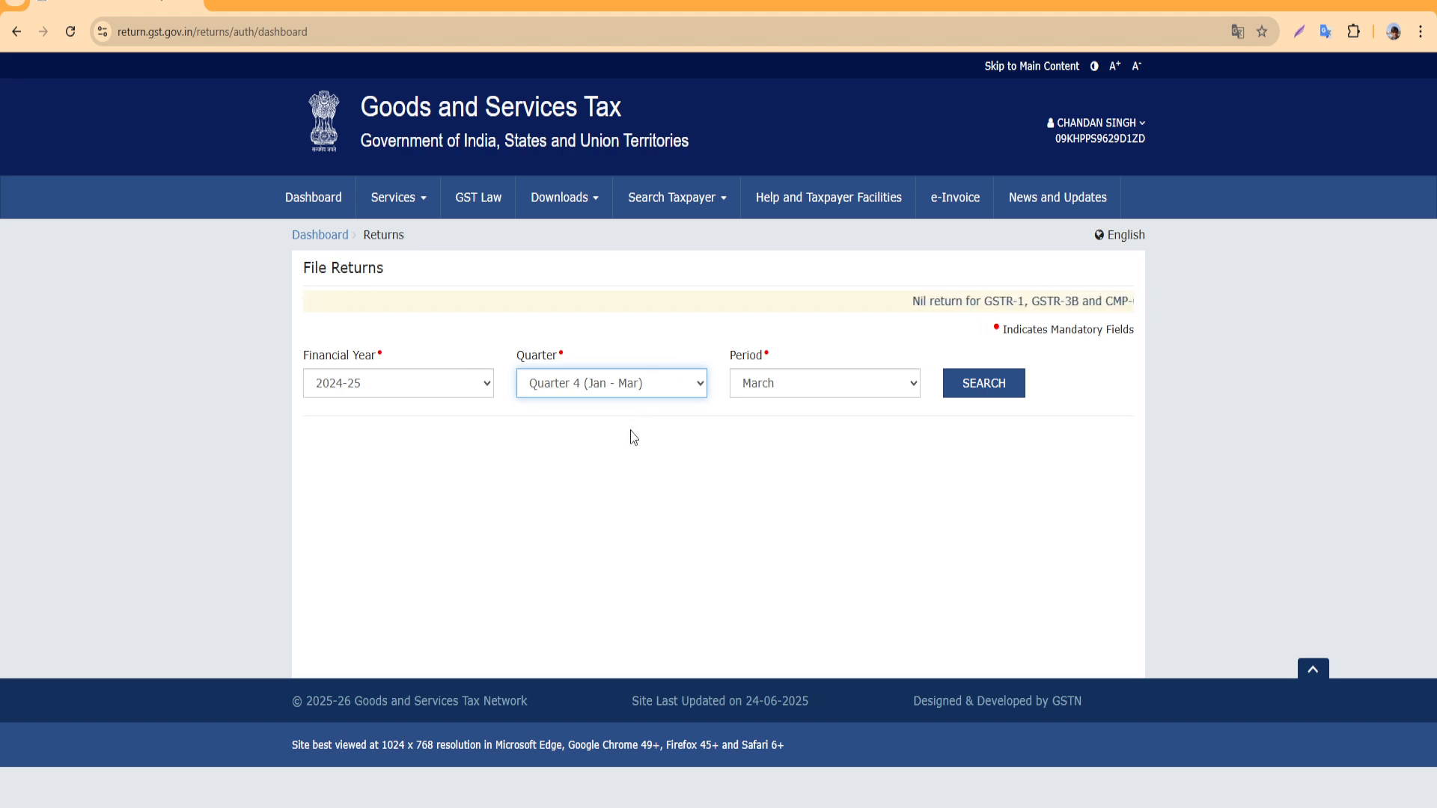
pyautogui.click(488, 385)
pyautogui.click(390, 413)
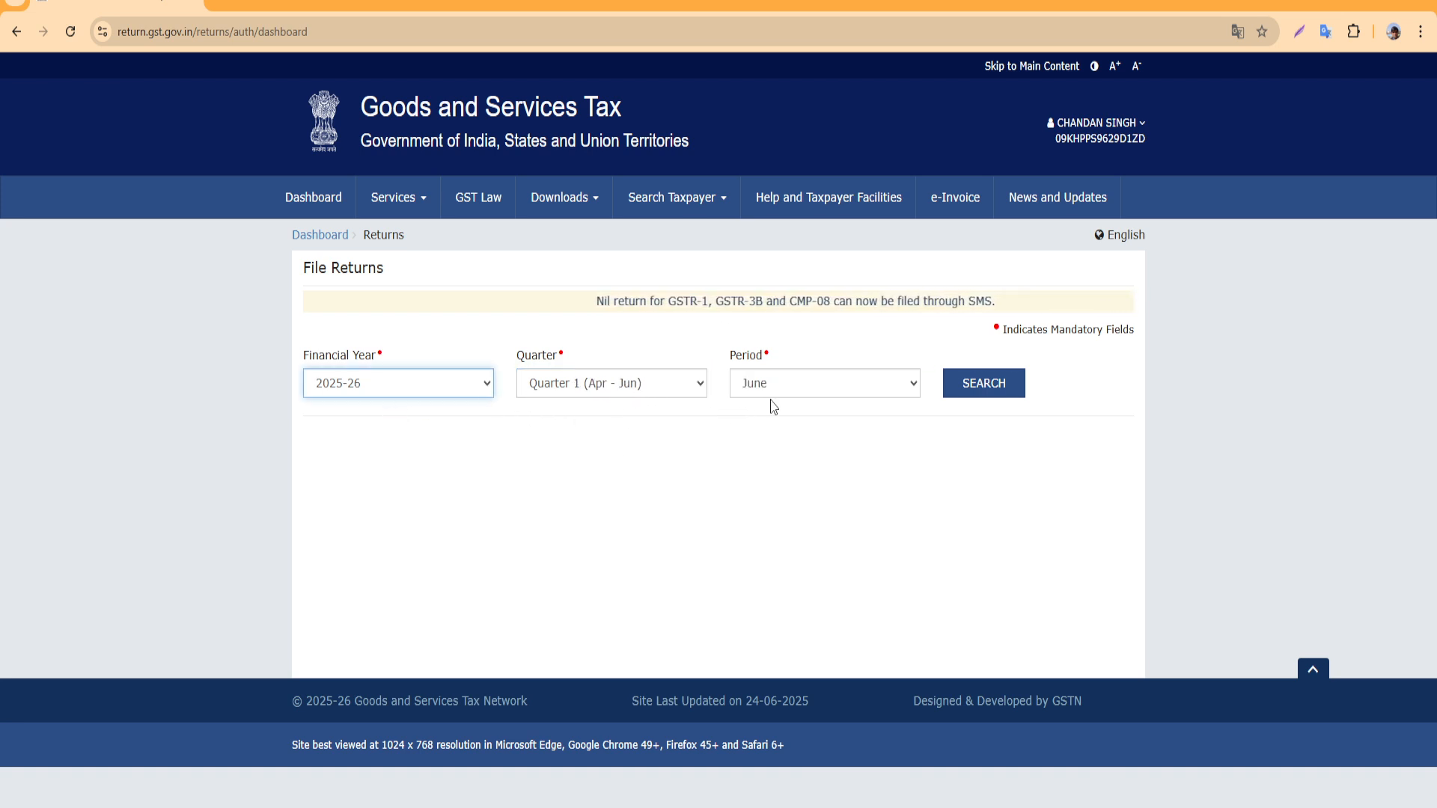
pyautogui.click(1000, 383)
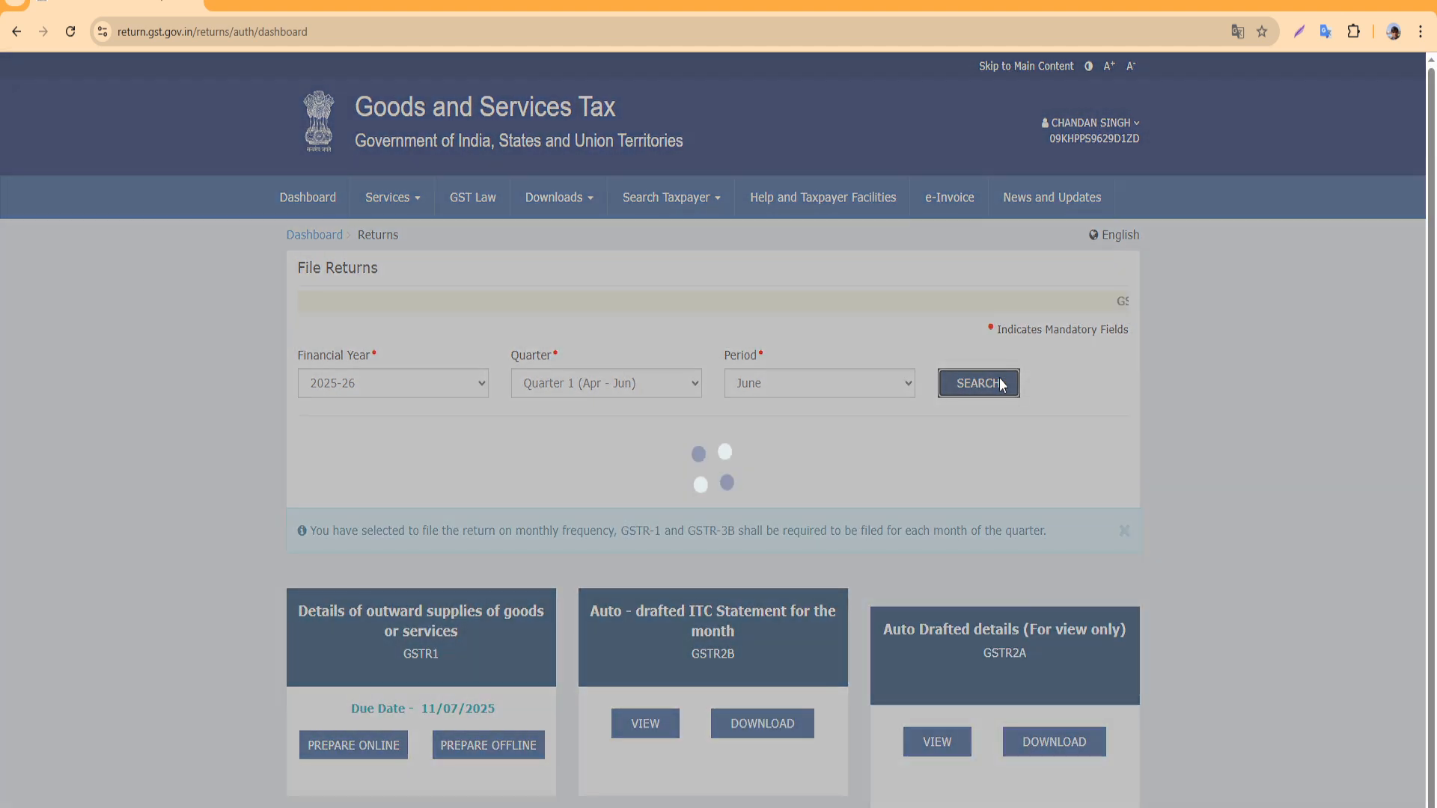
pyautogui.scroll(-1, 680, 501)
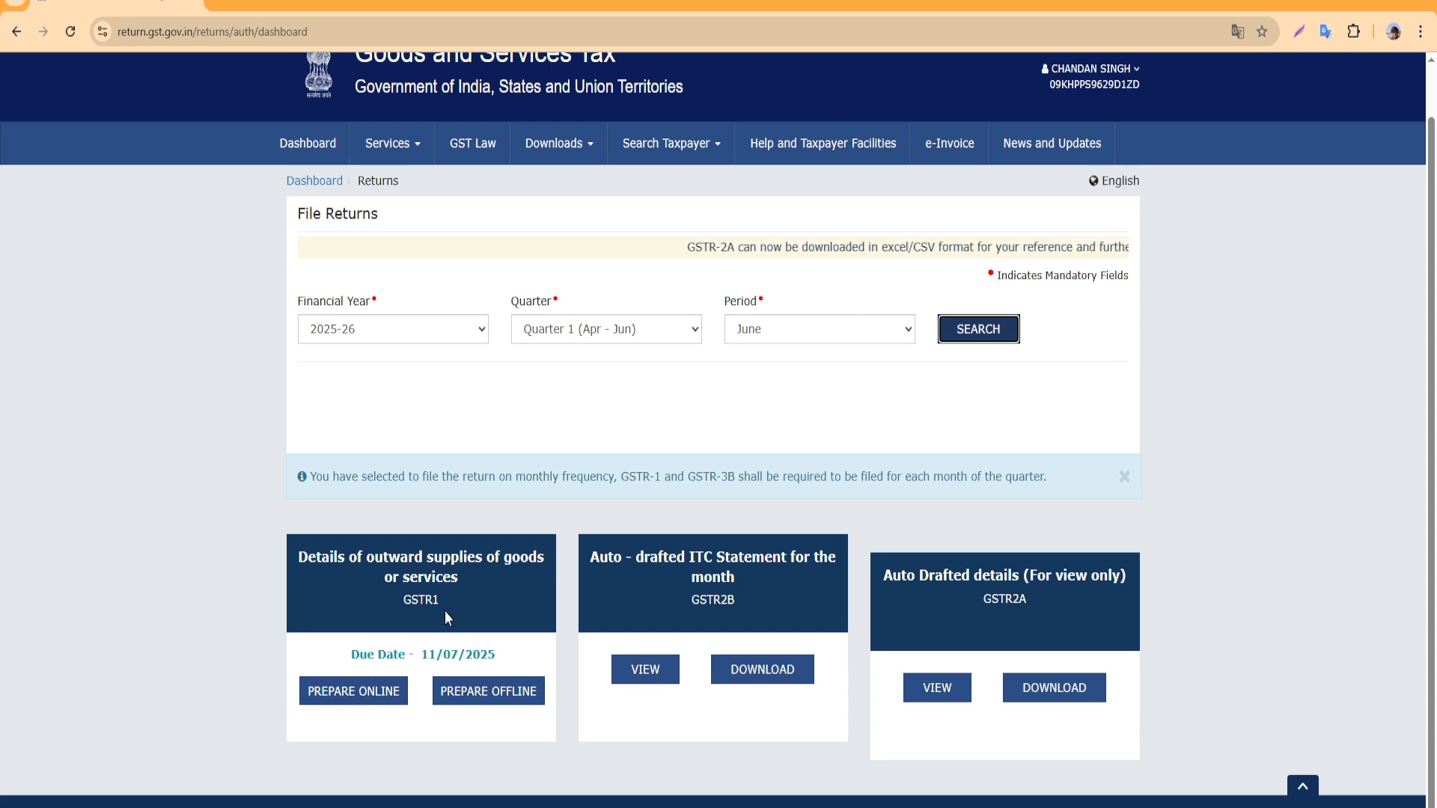
pyautogui.click(372, 689)
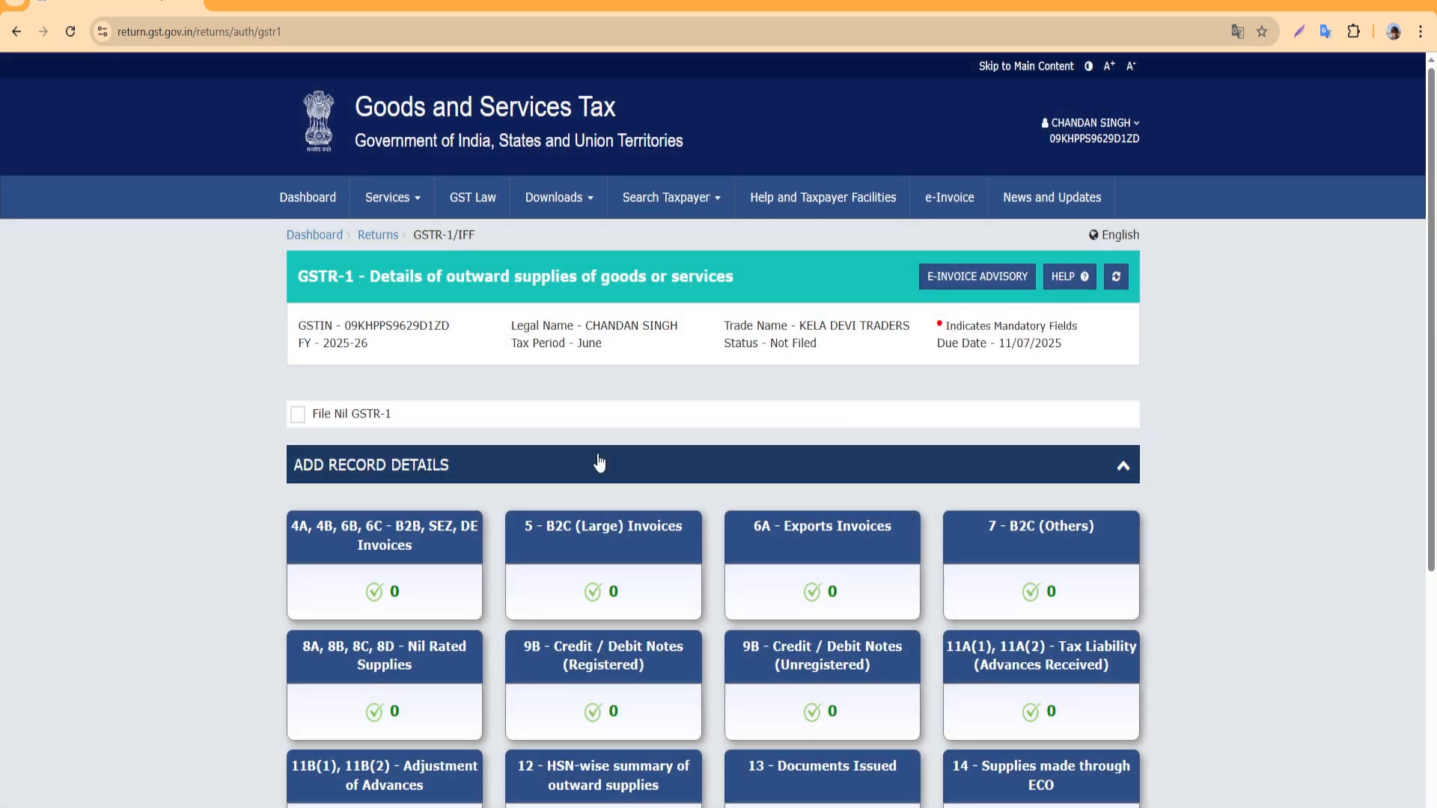
pyautogui.scroll(-3, 701, 452)
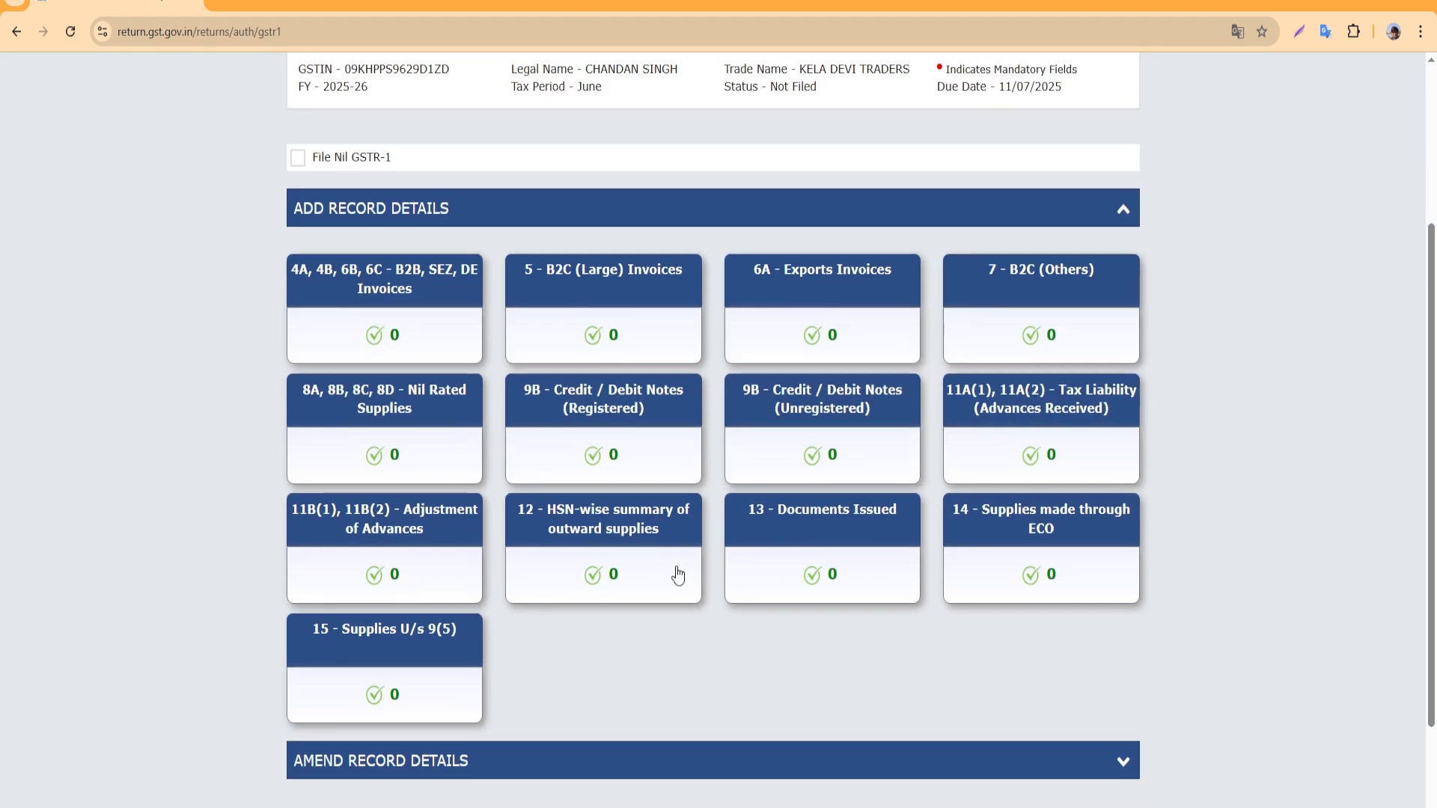
pyautogui.scroll(1, 674, 577)
pyautogui.click(297, 240)
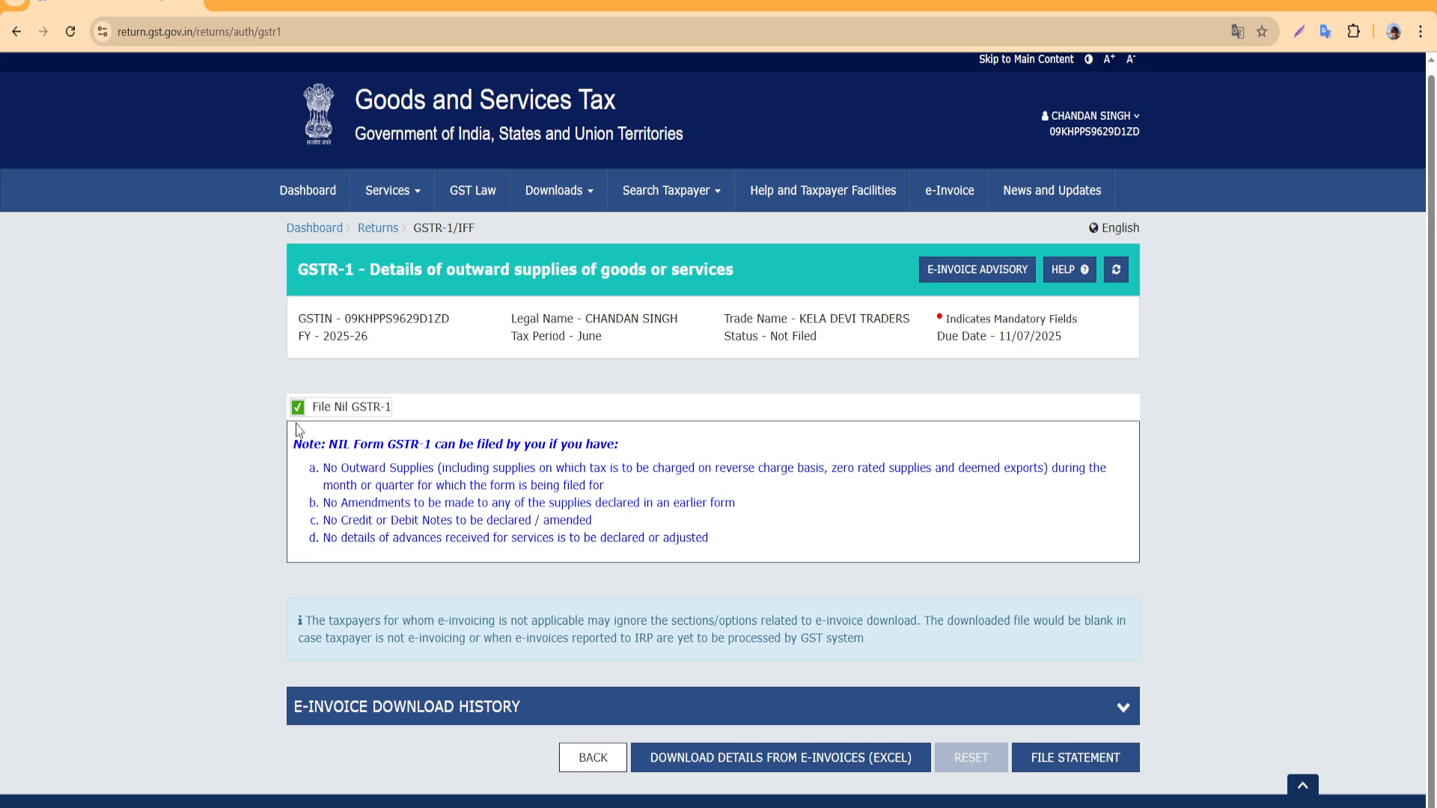
pyautogui.click(593, 759)
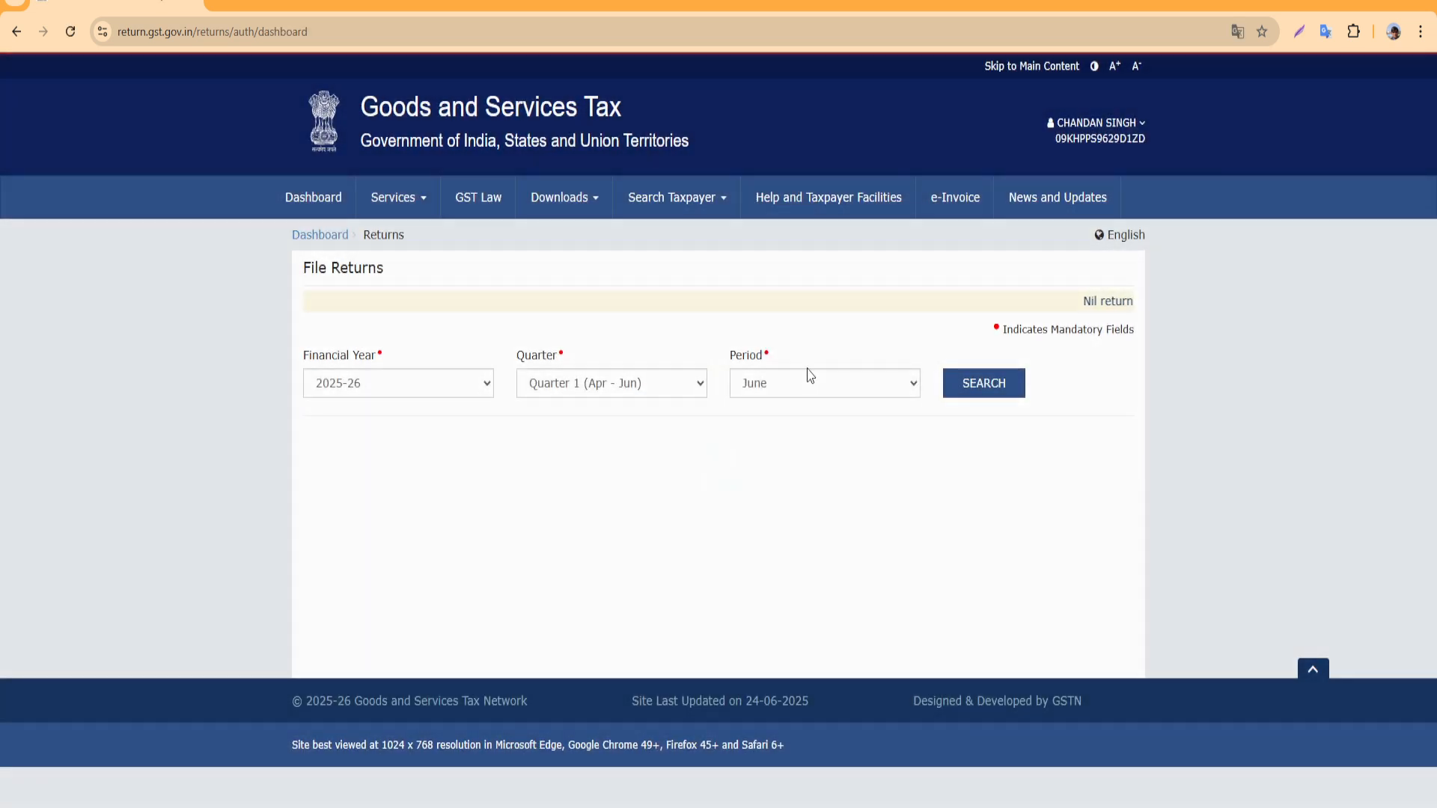
# Reload the June 2025-26 tiles and prepare GSTR-1 online, reviewing its record tables
pyautogui.click(976, 381)
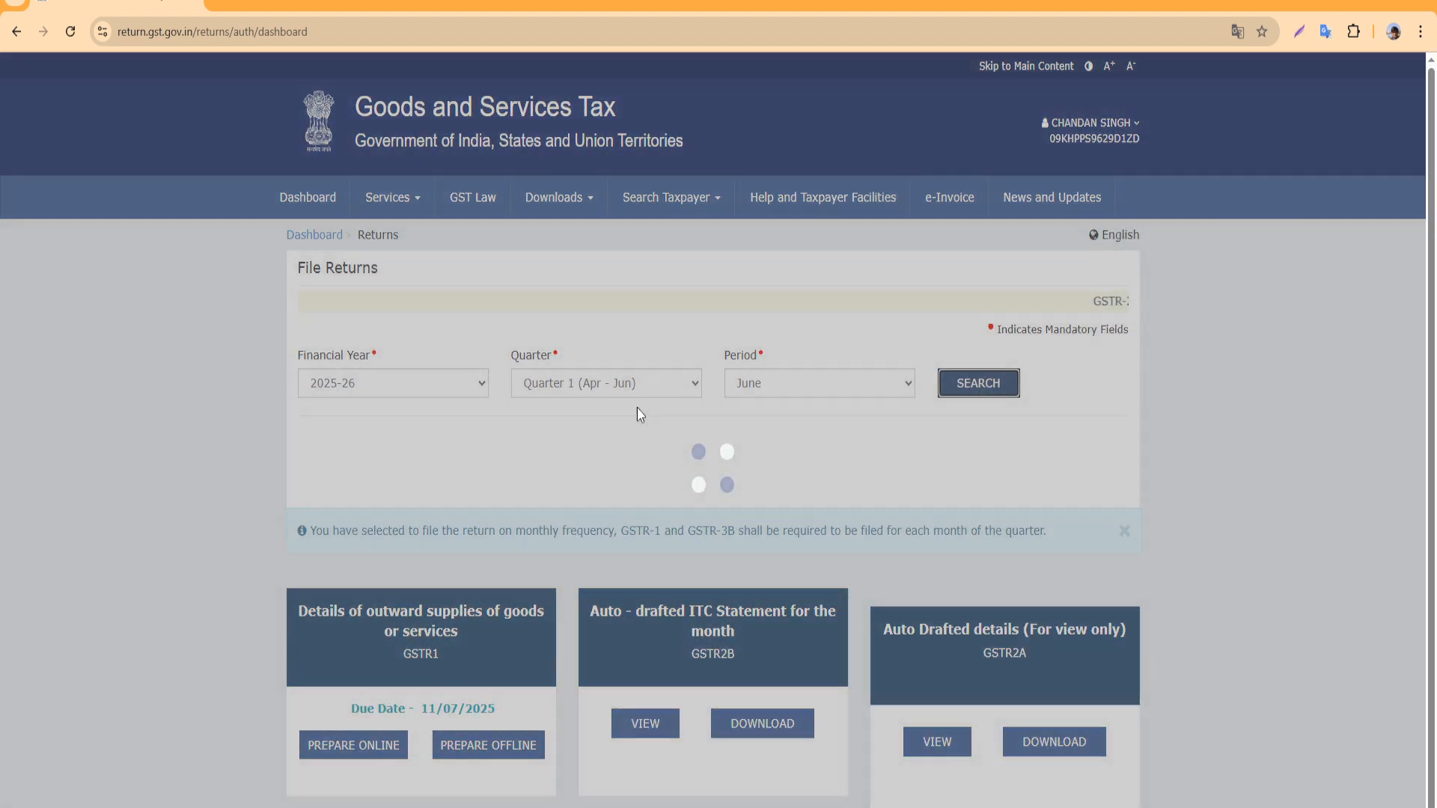
pyautogui.scroll(-1, 475, 481)
pyautogui.click(353, 687)
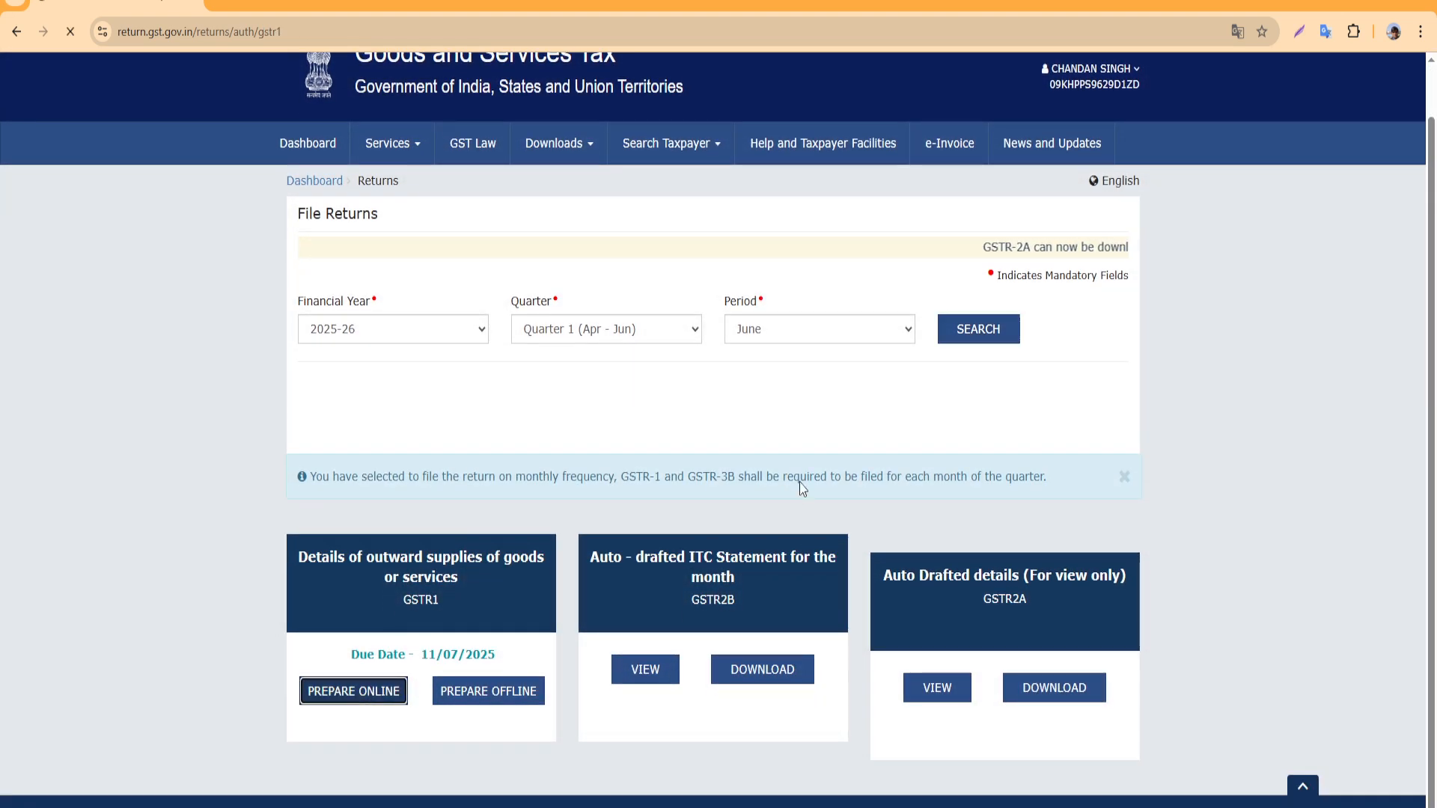
pyautogui.scroll(-4, 667, 533)
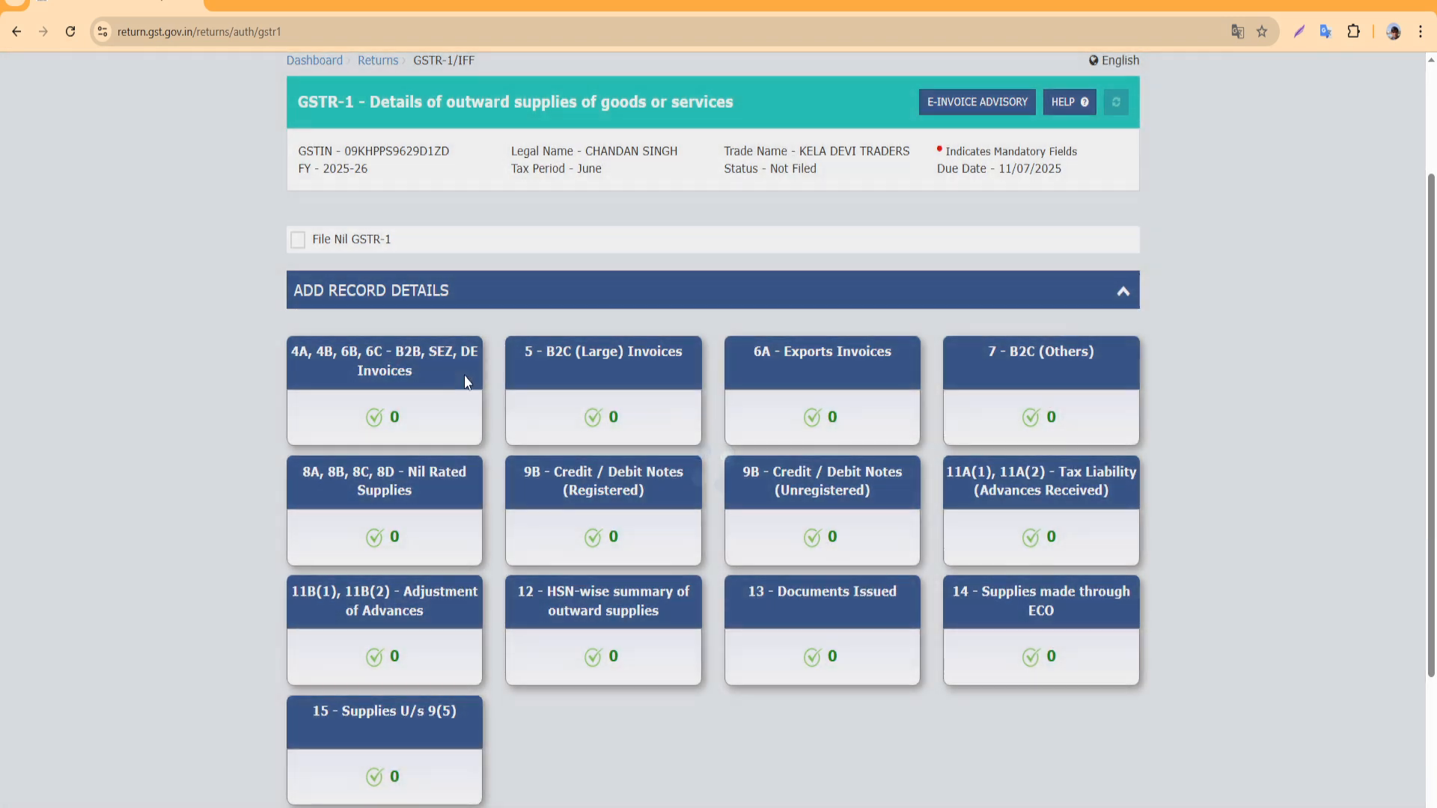
pyautogui.scroll(-2, 513, 410)
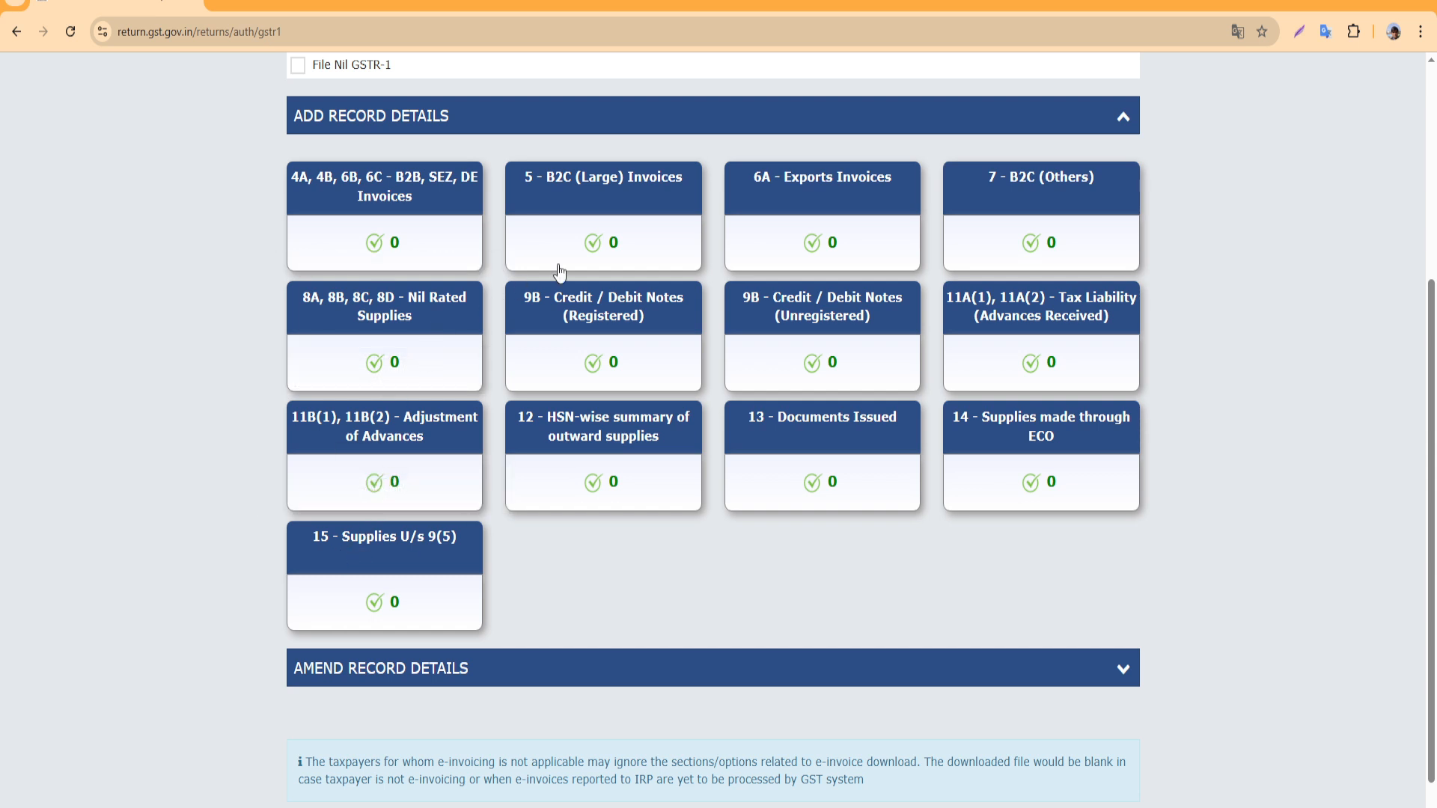
pyautogui.scroll(1, 494, 374)
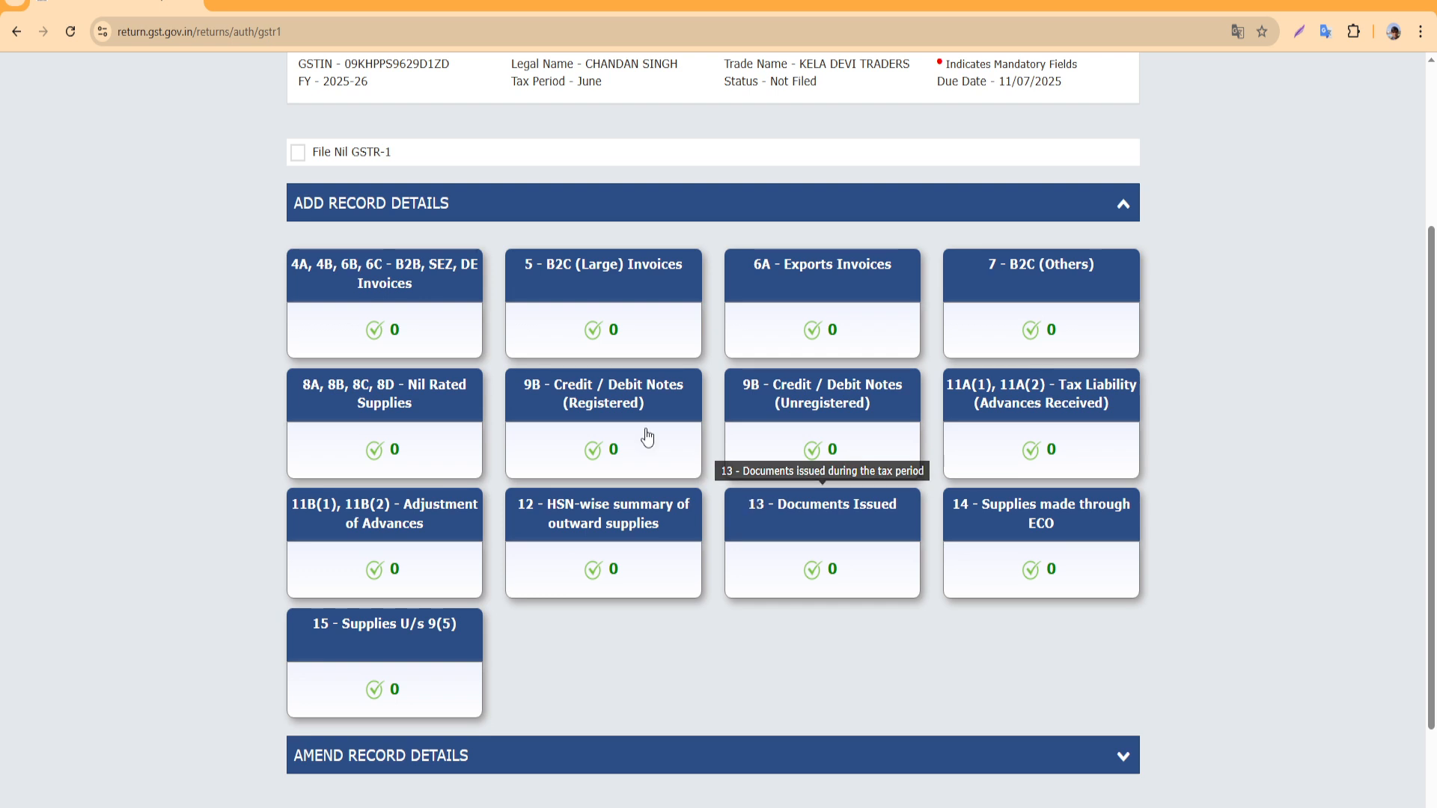
pyautogui.scroll(1, 367, 389)
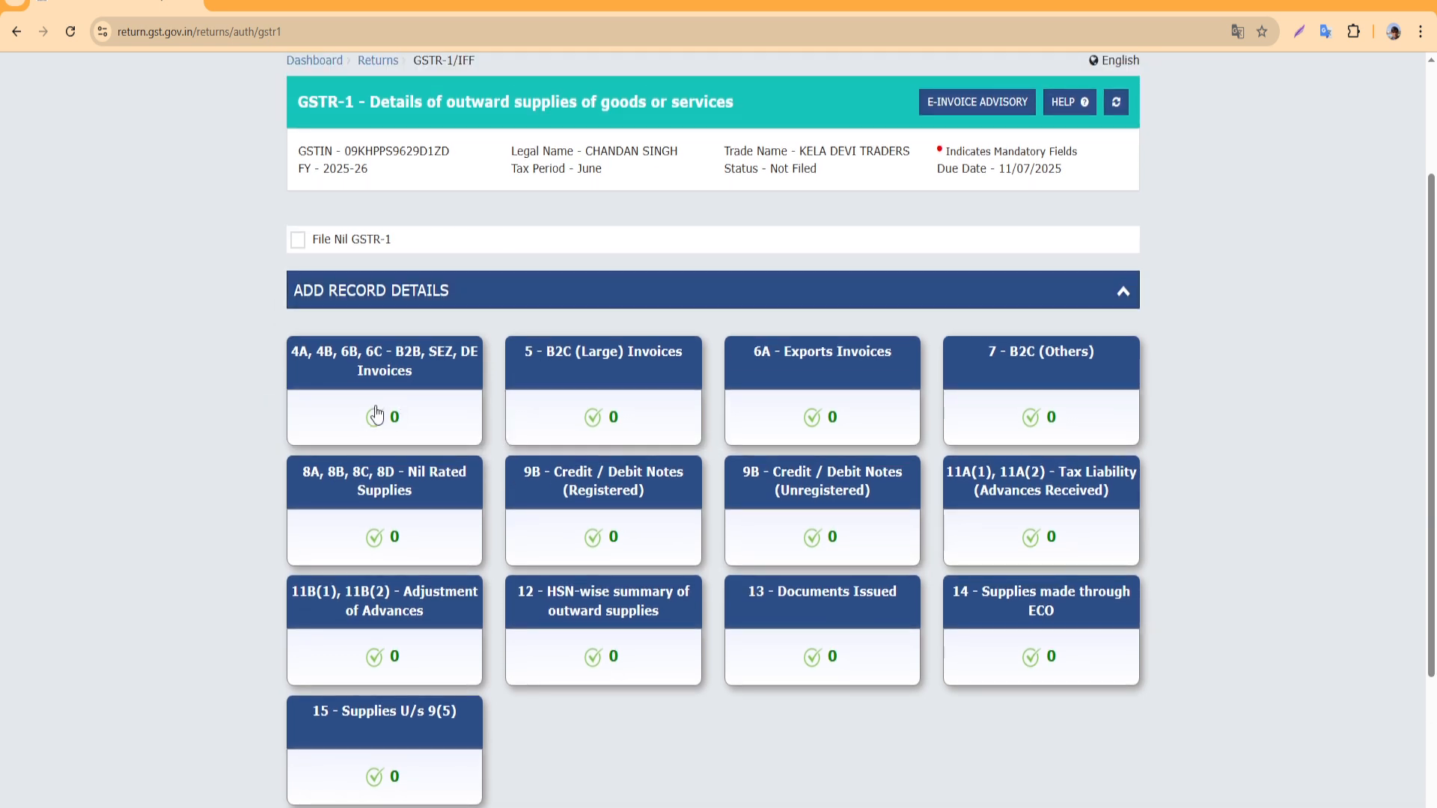
# Open the 4A, 4B, 6B, 6C - B2B section and add a new invoice record
pyautogui.click(413, 393)
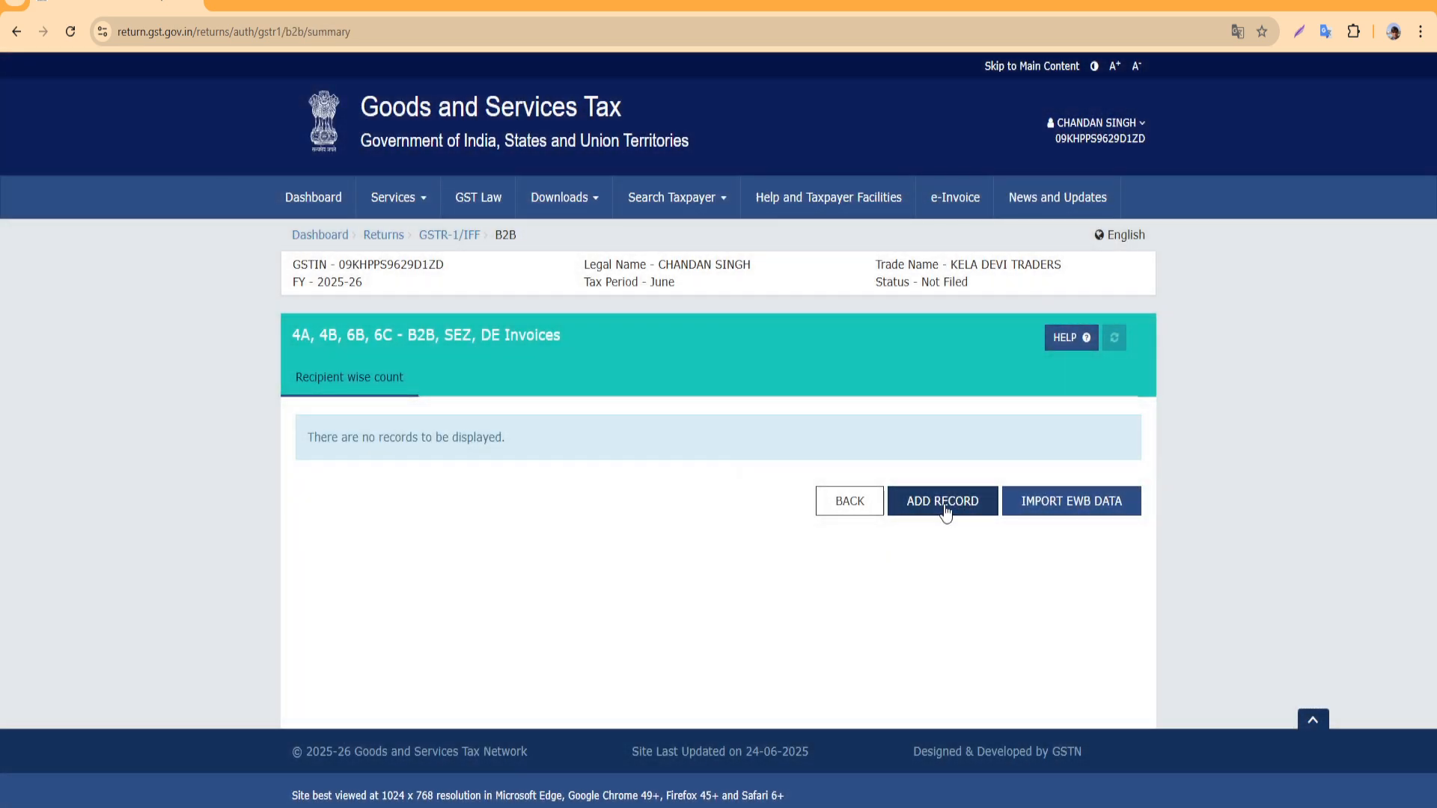
pyautogui.click(945, 502)
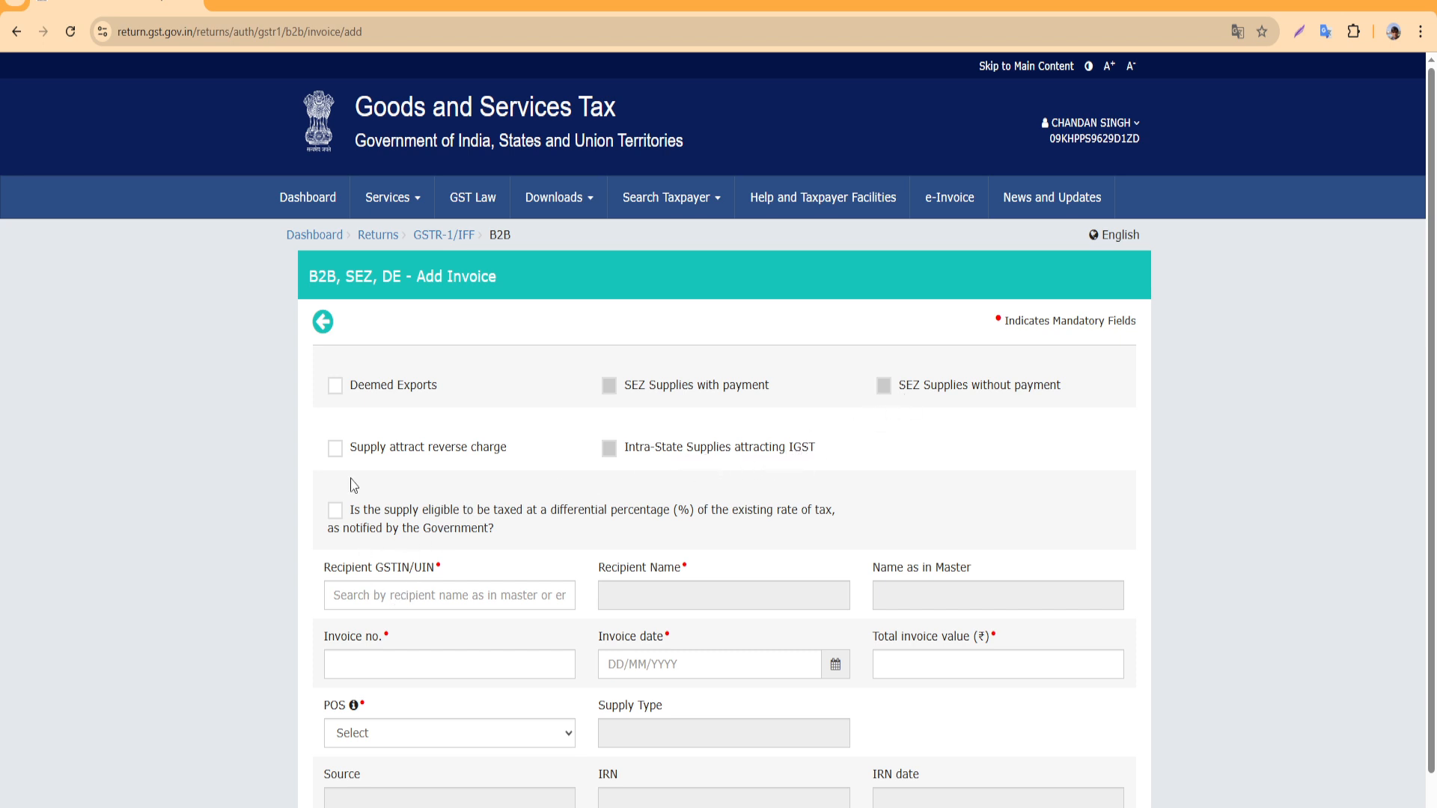
# Pick recipient Jai Bhole Baba Enterprises, invoice no. 4 dated 03/06/2025
pyautogui.click(396, 595)
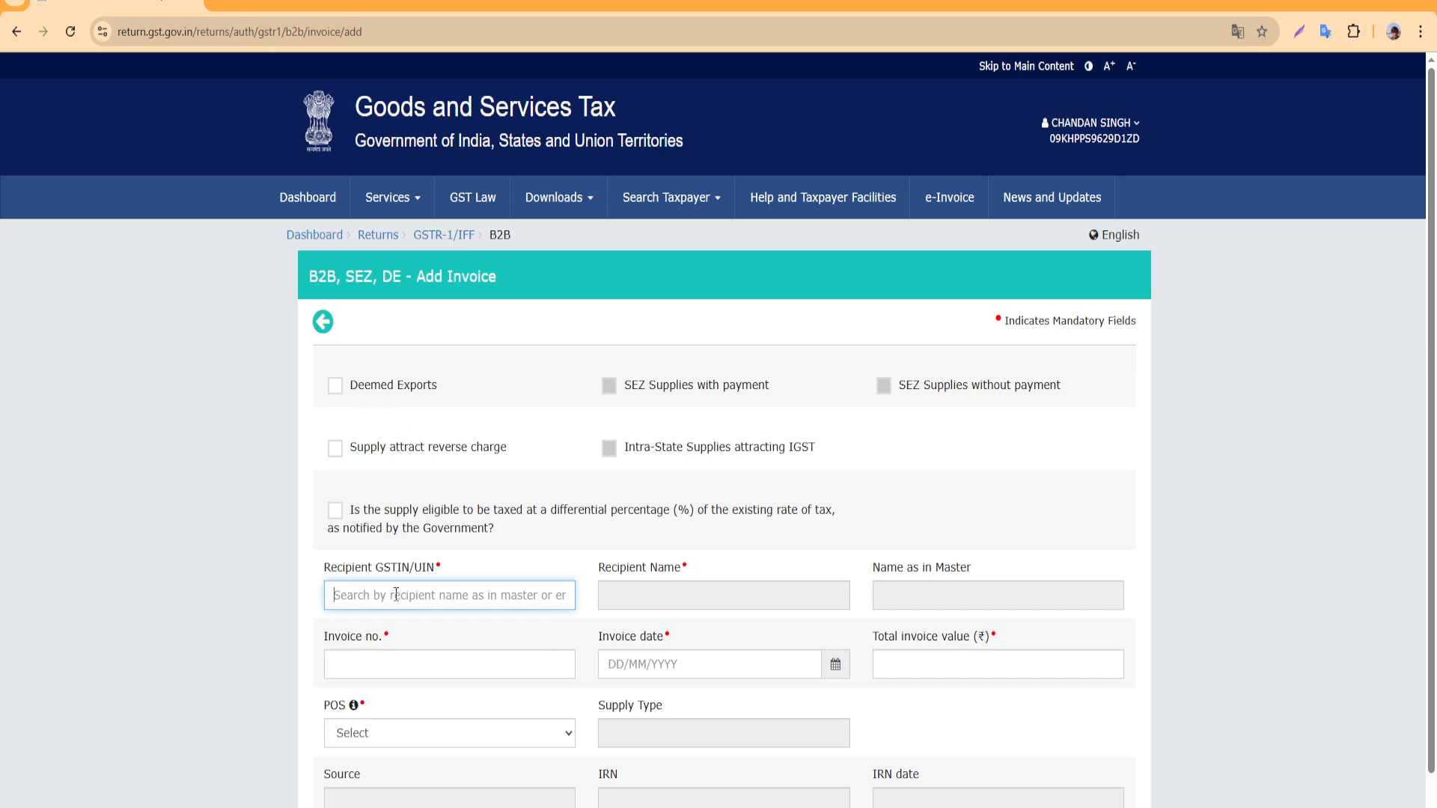
pyautogui.write('09')
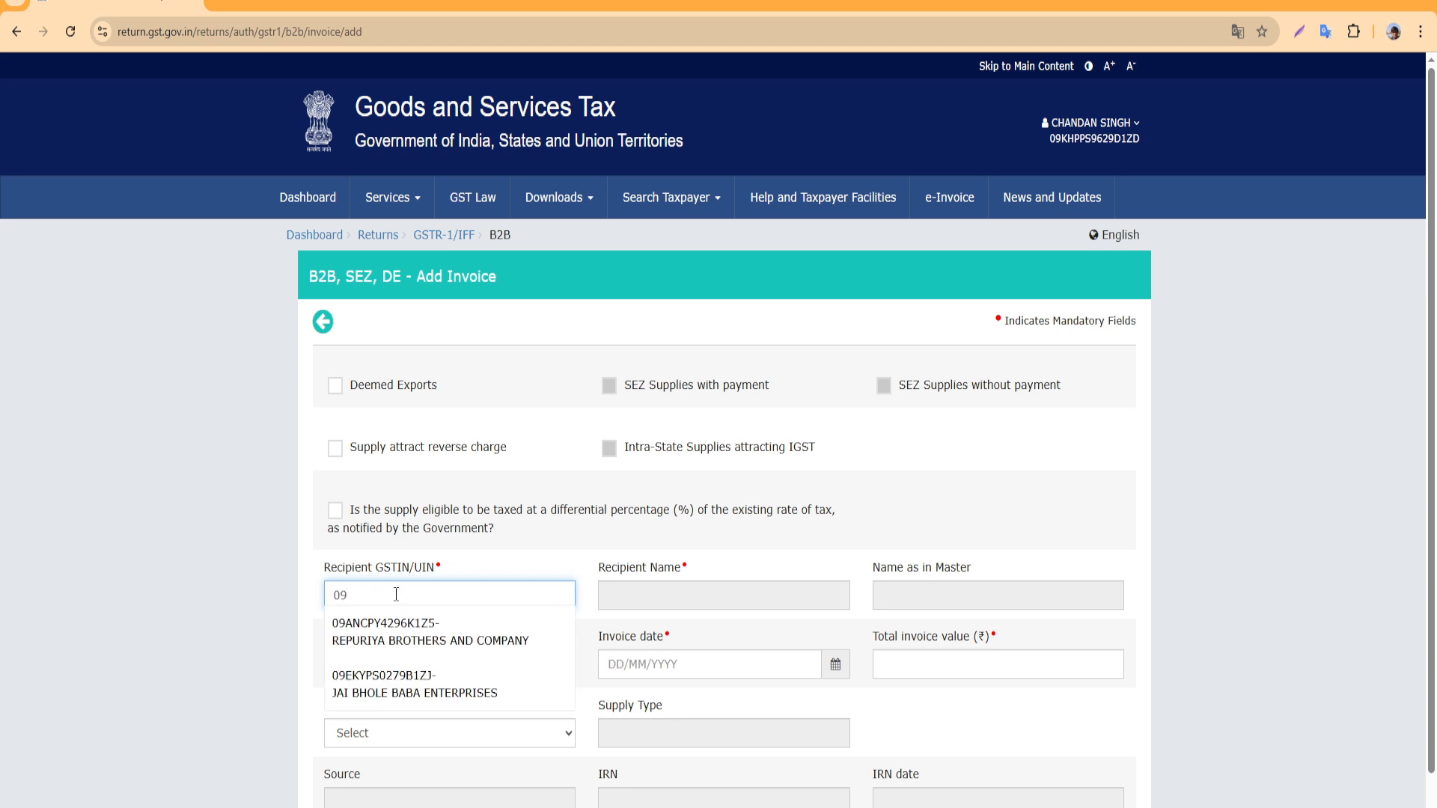
pyautogui.click(409, 687)
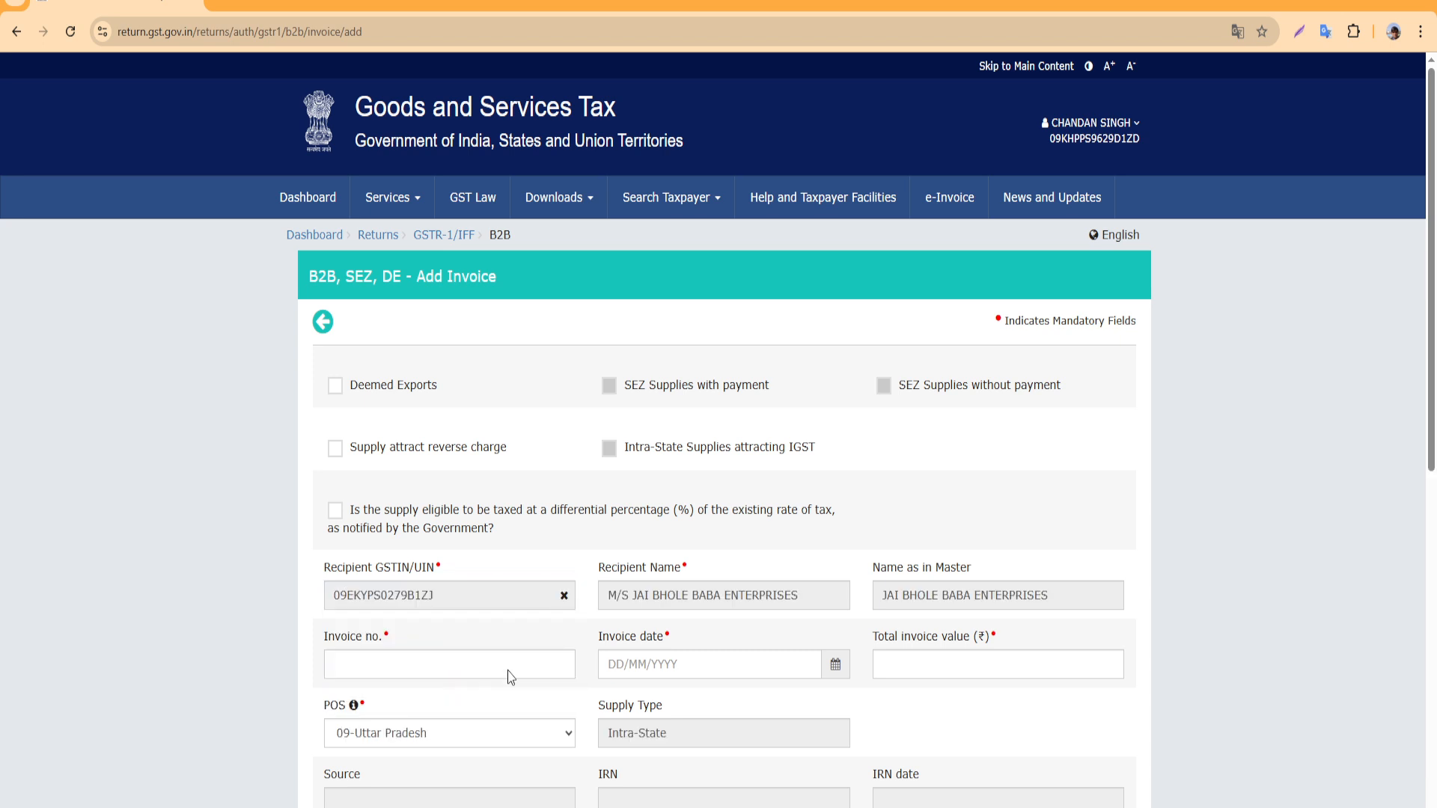
pyautogui.click(470, 668)
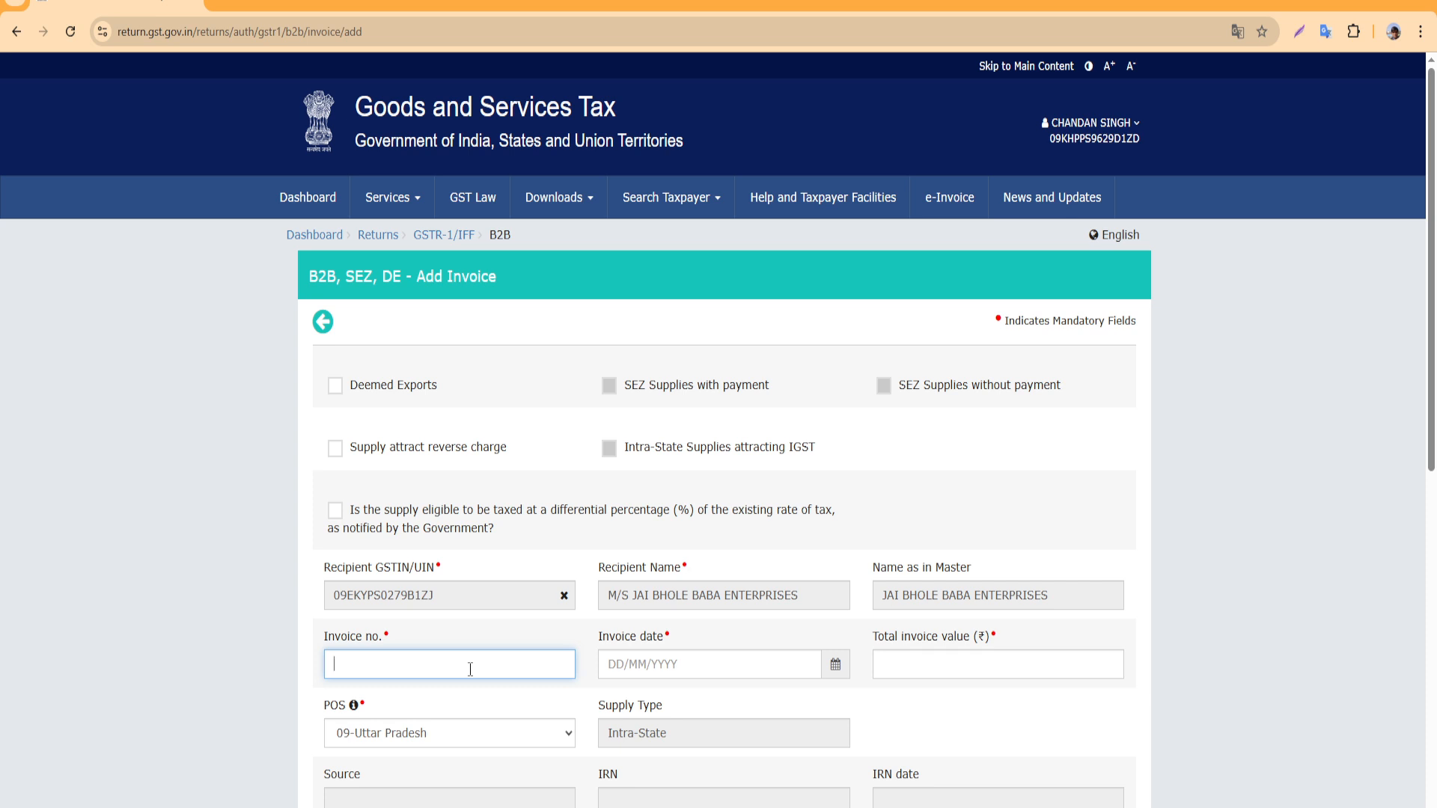
pyautogui.write('4')
pyautogui.click(836, 667)
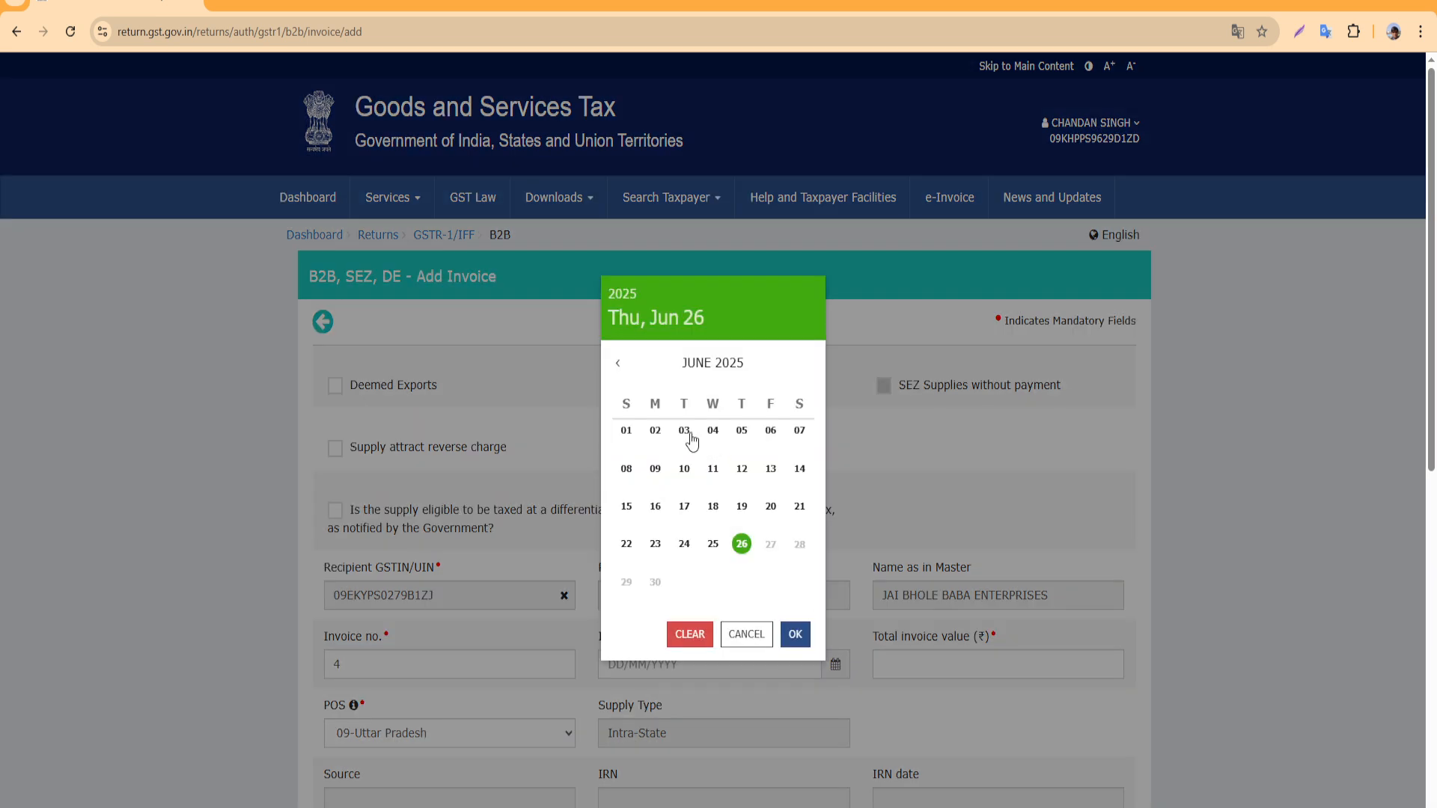
pyautogui.click(684, 431)
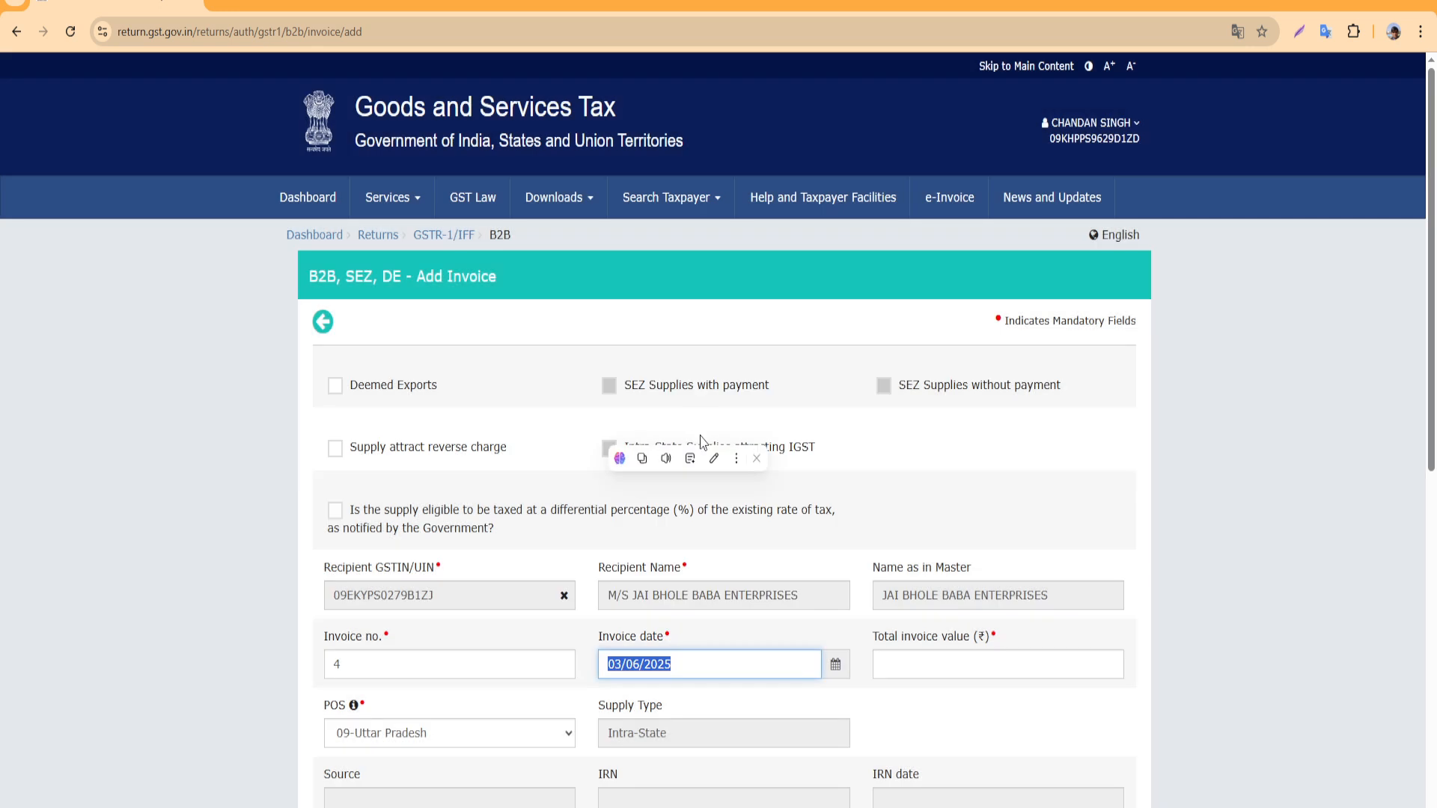
# Enter the total invoice value of 30,807.00
pyautogui.click(1001, 662)
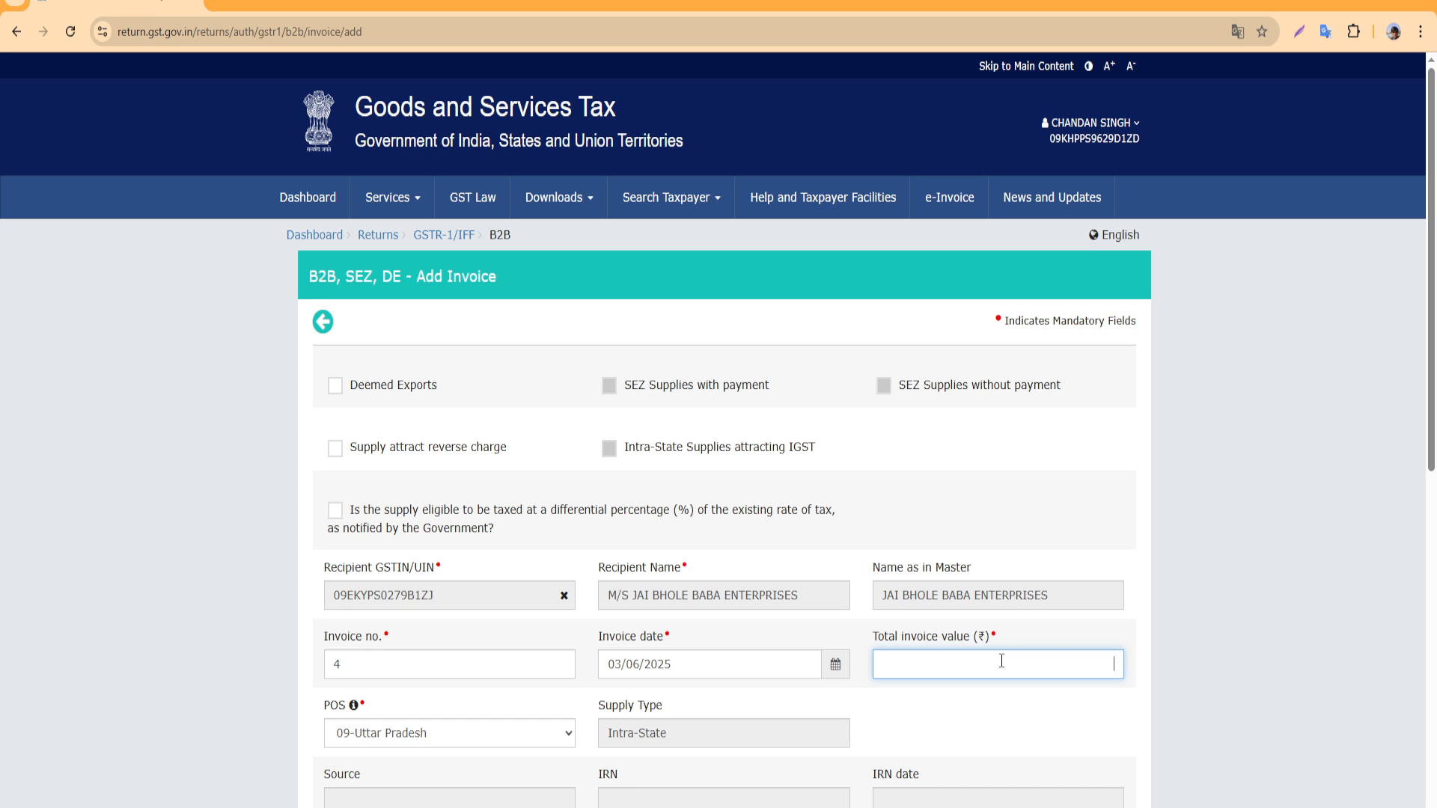
pyautogui.write('30807')
pyautogui.click(1027, 717)
pyautogui.scroll(-2, 434, 735)
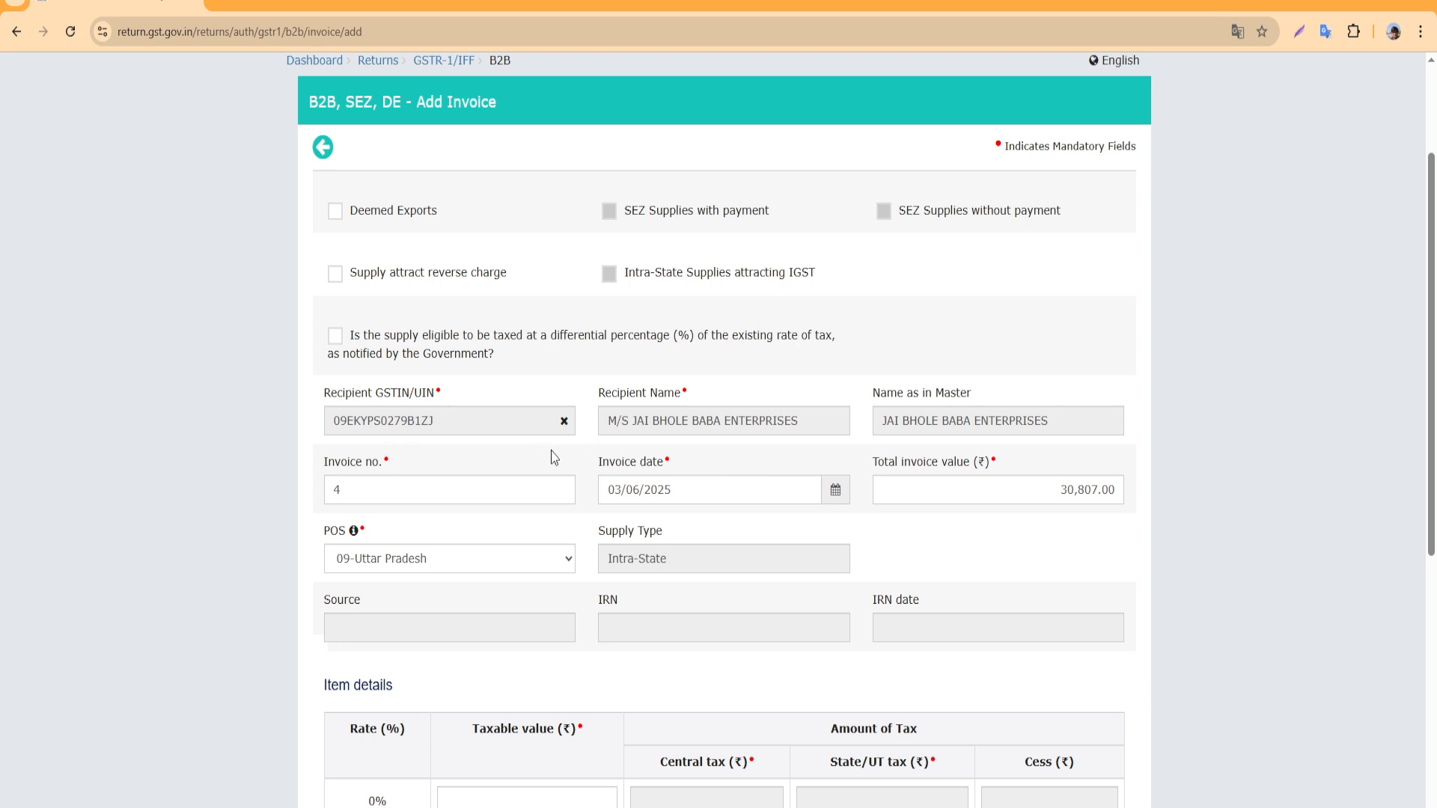
pyautogui.scroll(-1, 595, 503)
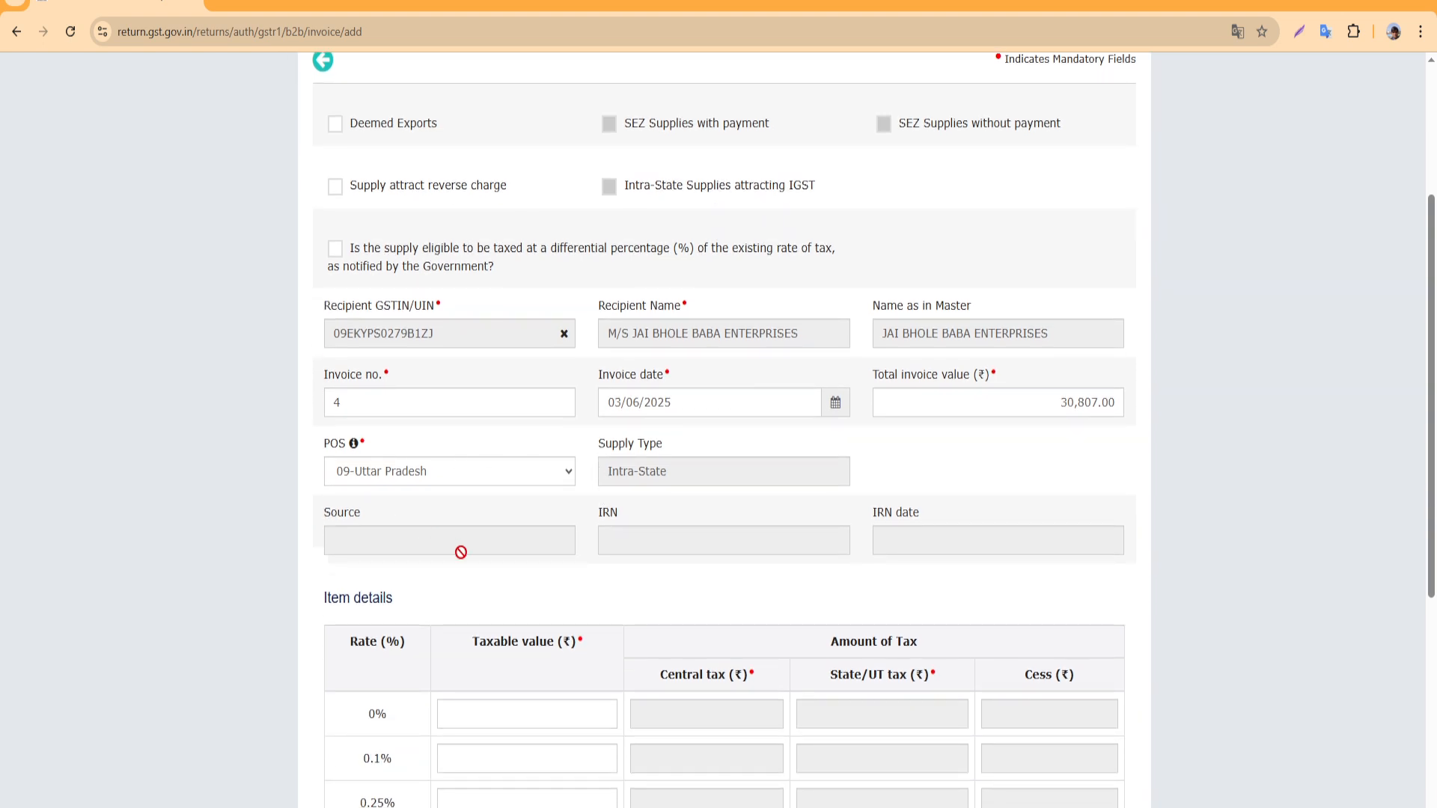
# Enter 29,340.00 as the 5% taxable value so 733.50 central and state tax compute
pyautogui.scroll(-4, 552, 539)
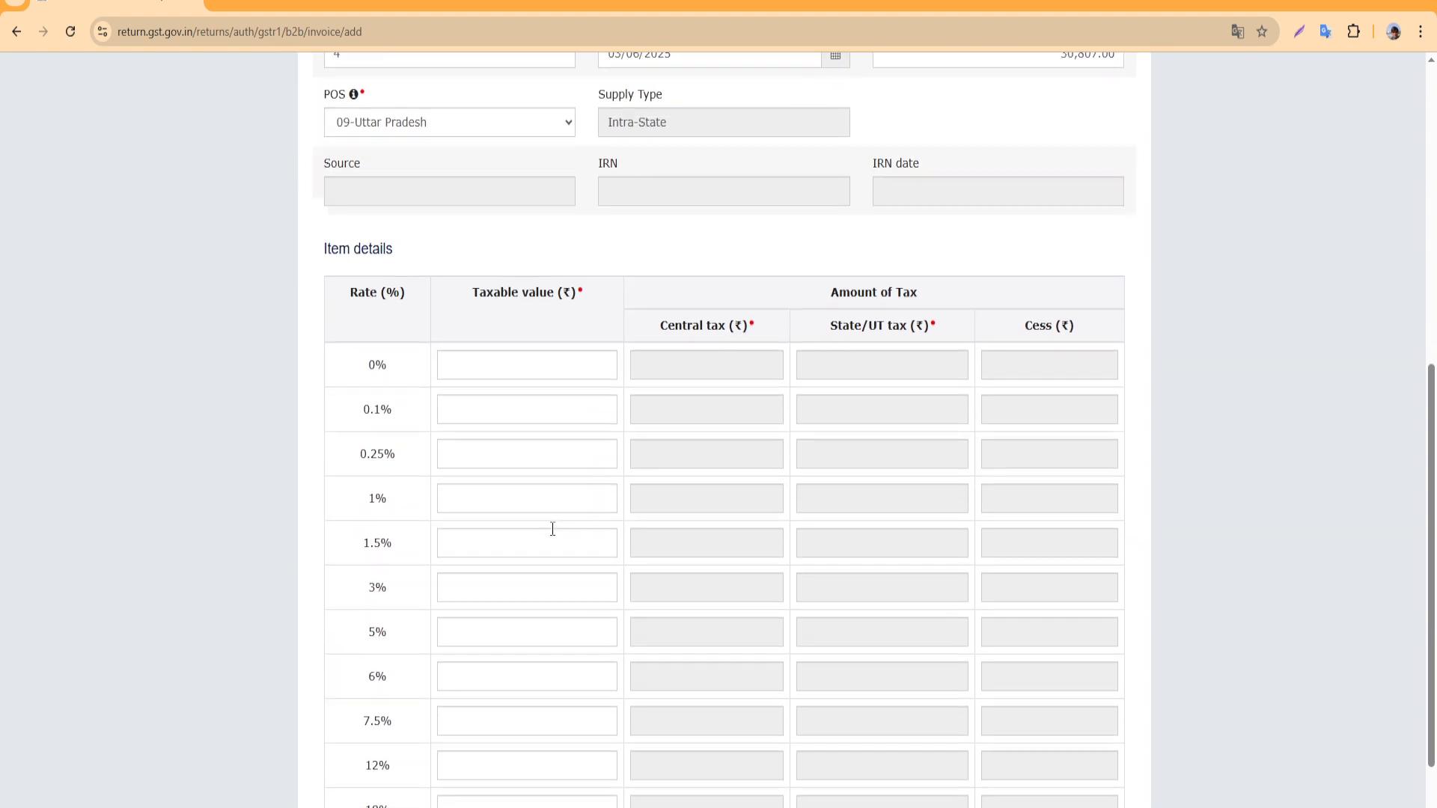
pyautogui.scroll(-2, 552, 529)
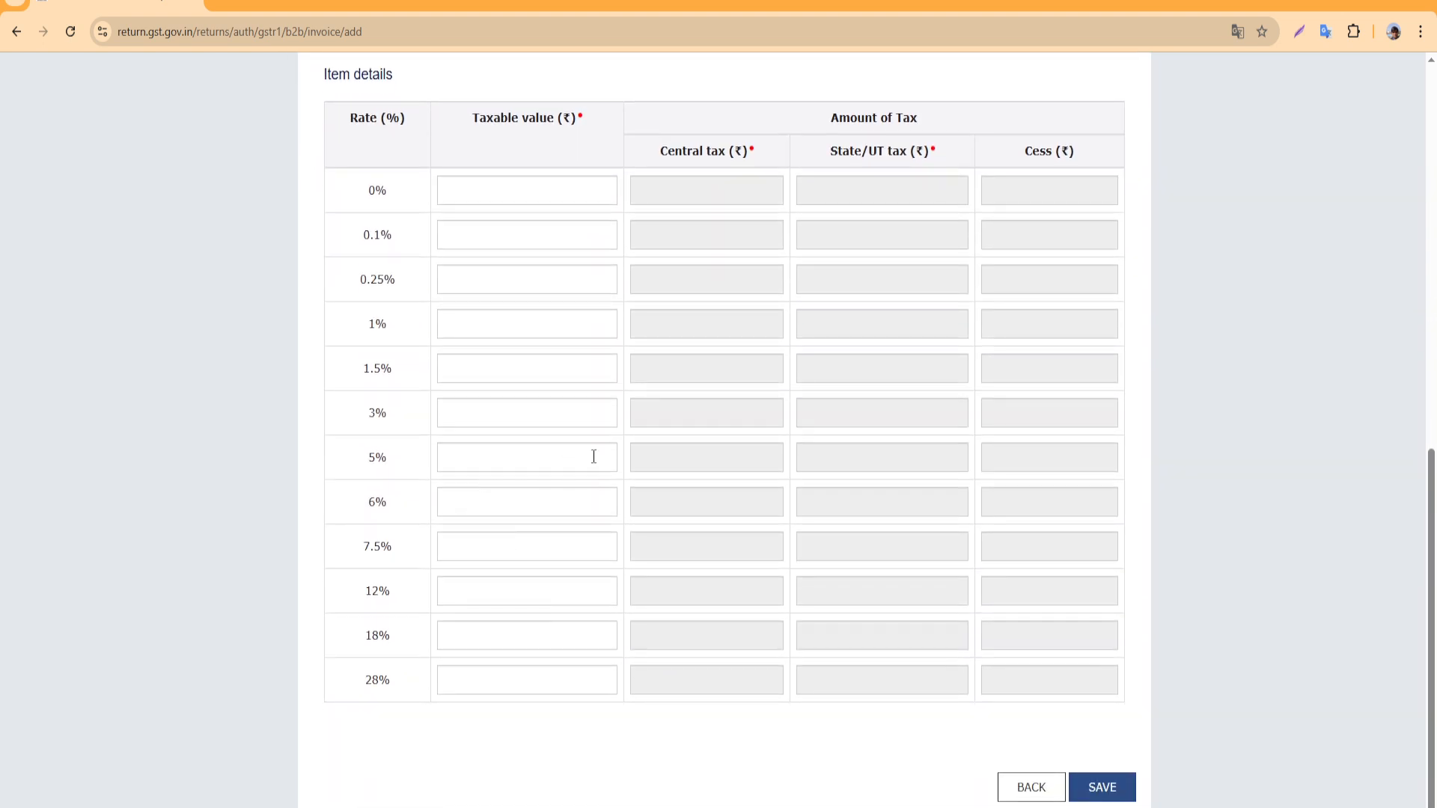
pyautogui.click(593, 456)
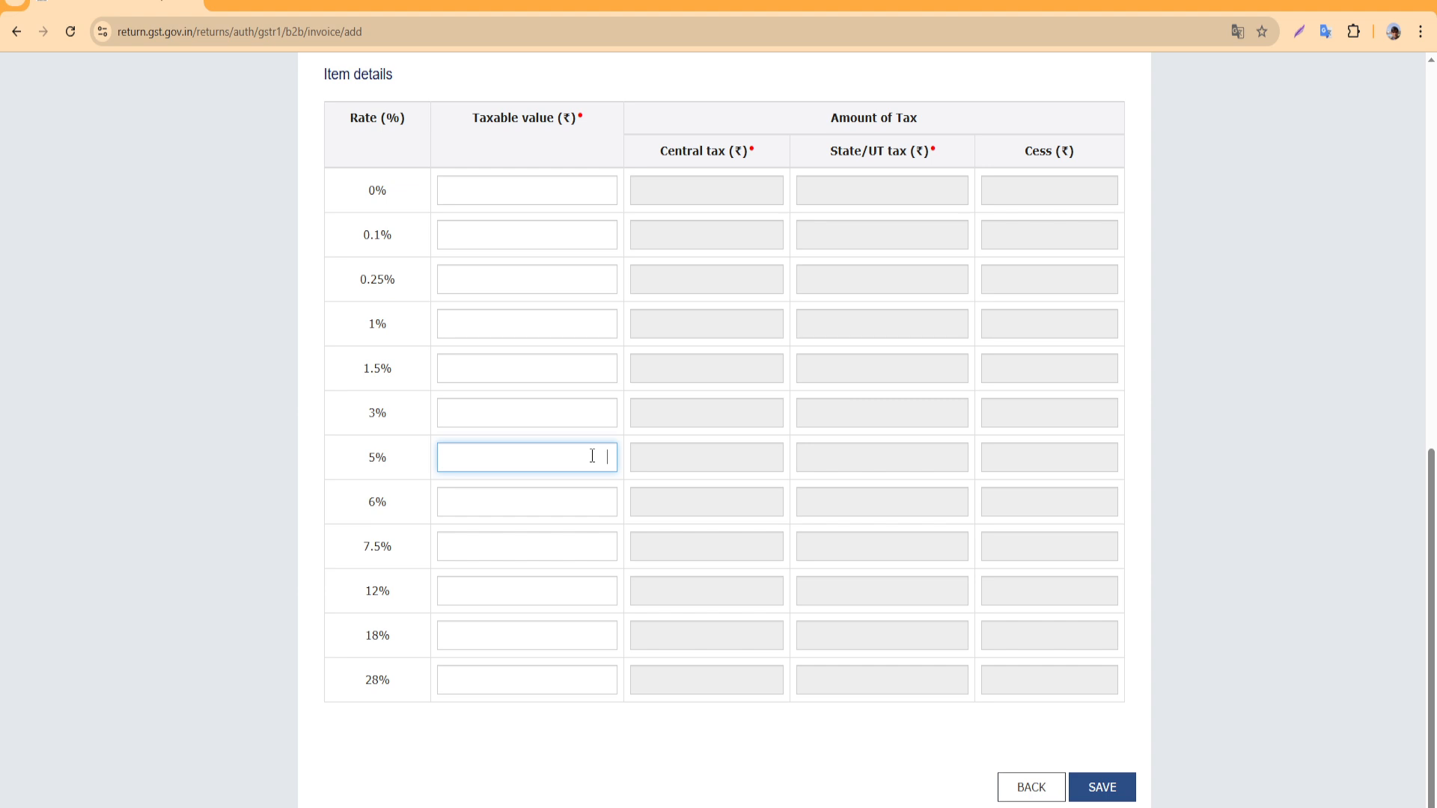
pyautogui.scroll(5, 592, 455)
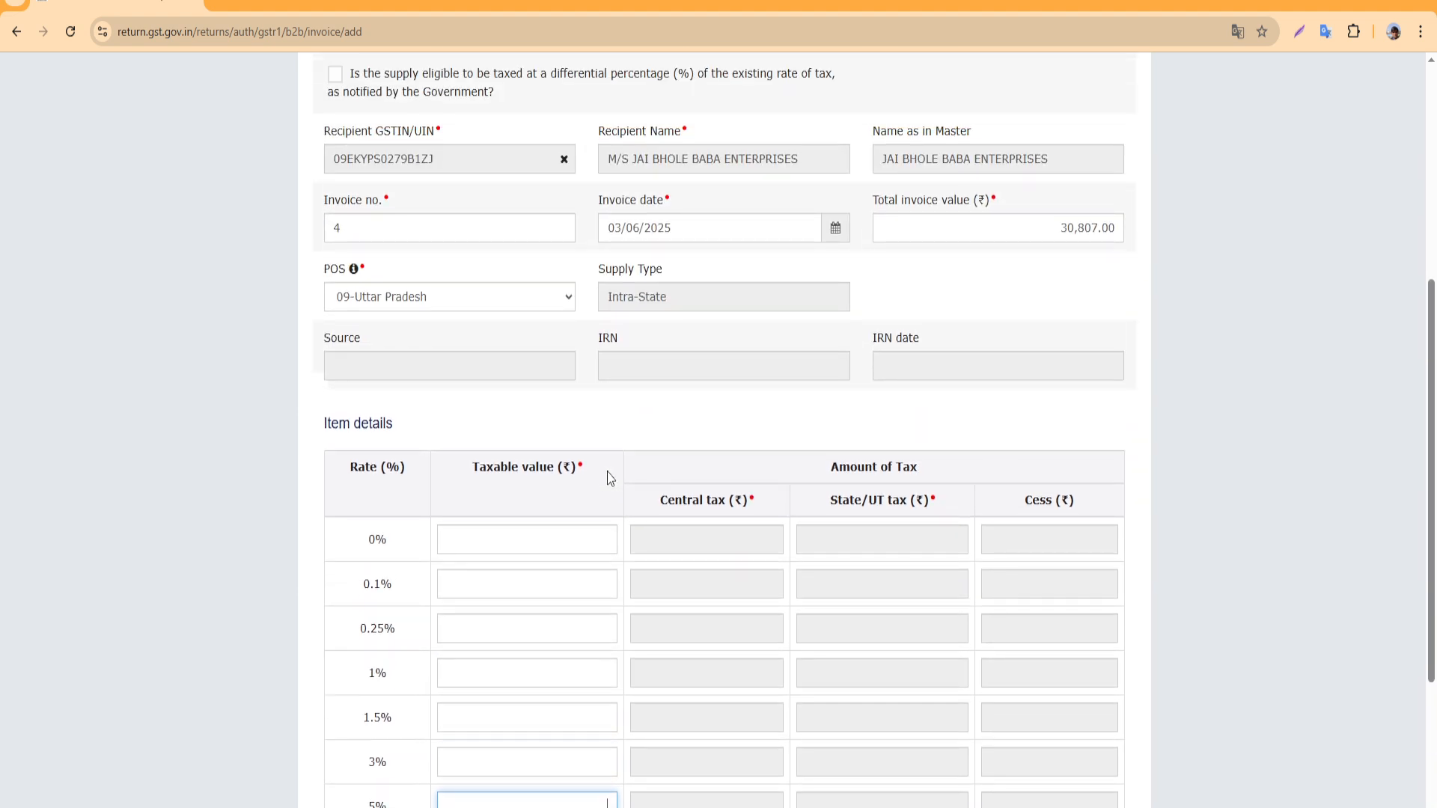
pyautogui.scroll(-2, 561, 539)
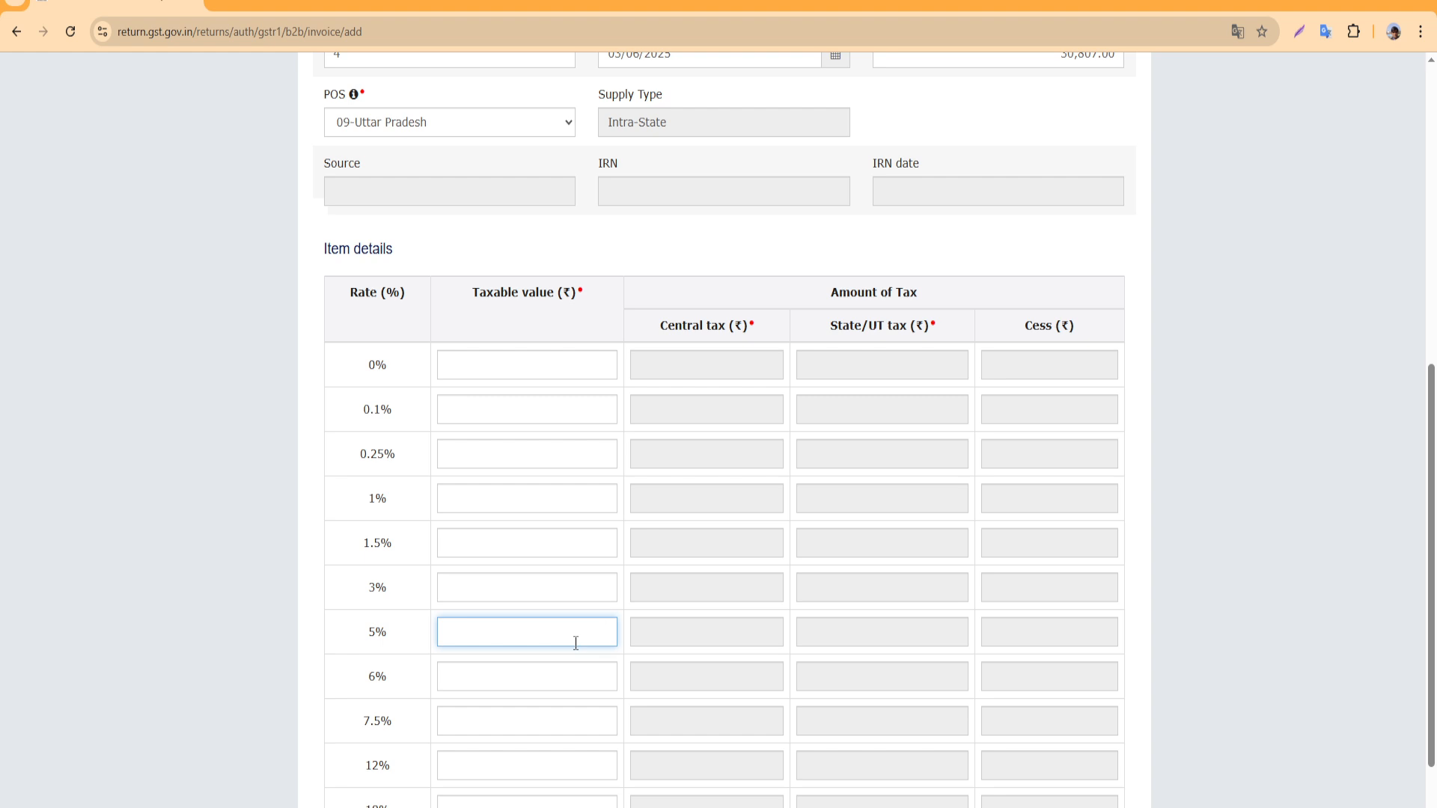
pyautogui.write('3')
pyautogui.press('BackSpace')
pyautogui.write('29340')
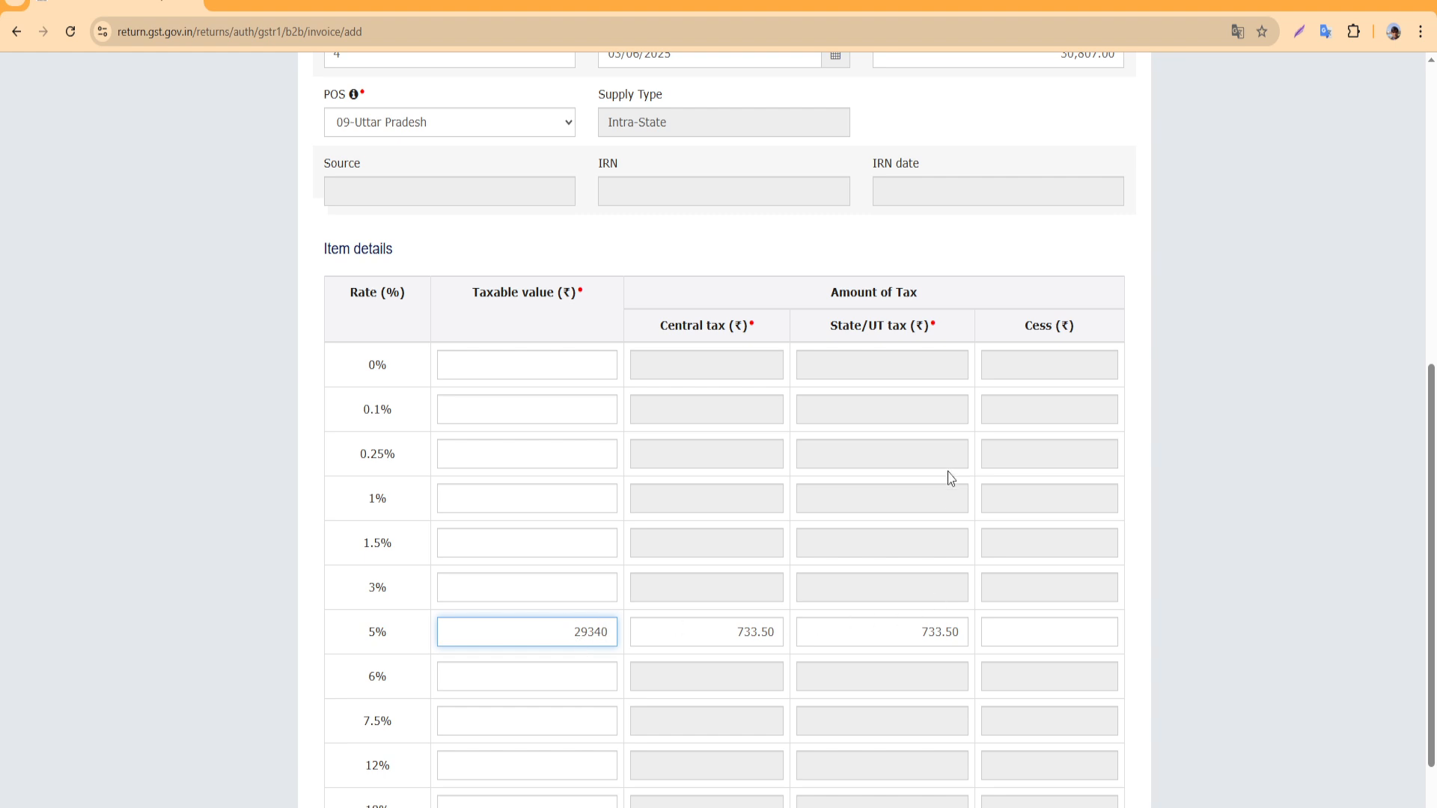
pyautogui.scroll(2, 955, 464)
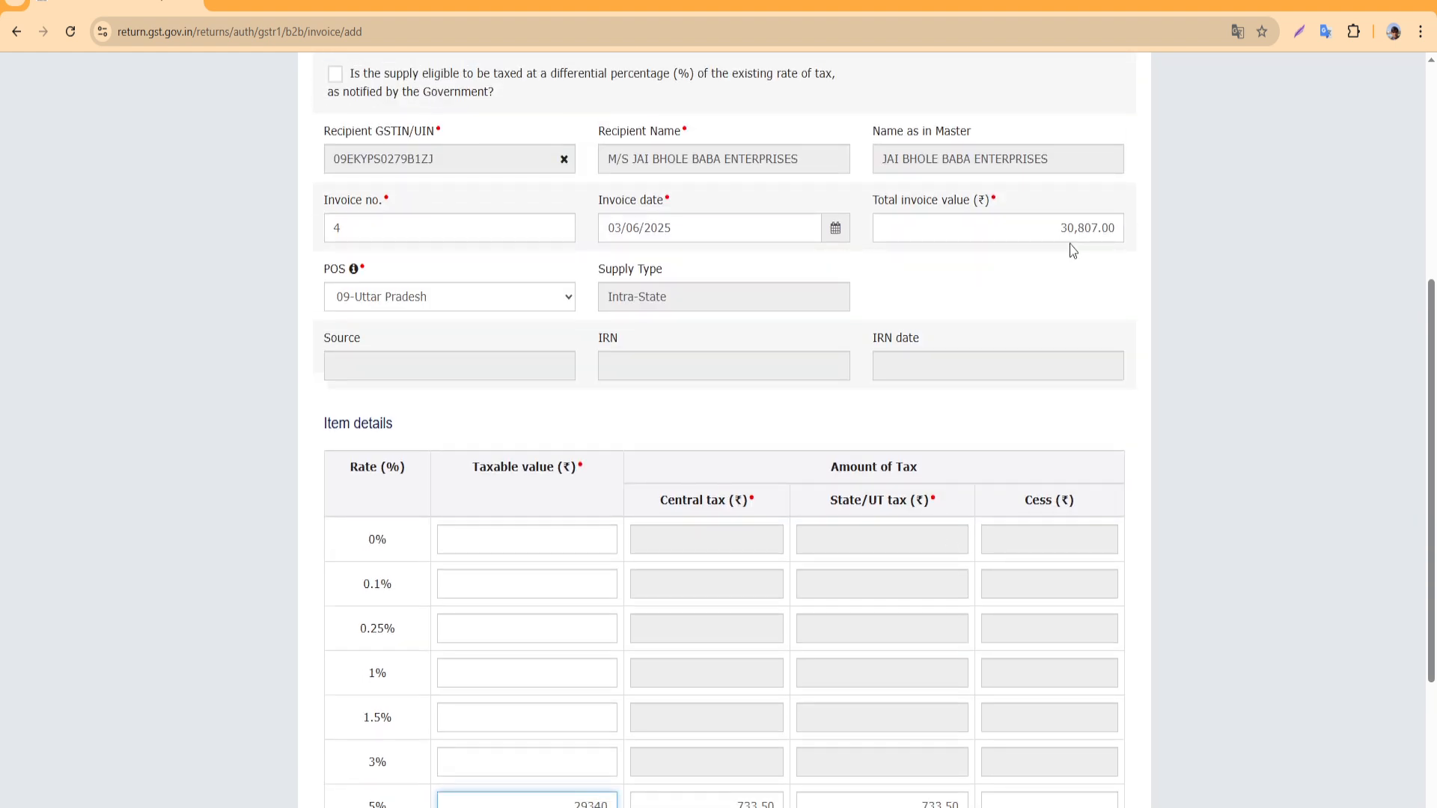
pyautogui.scroll(-5, 792, 404)
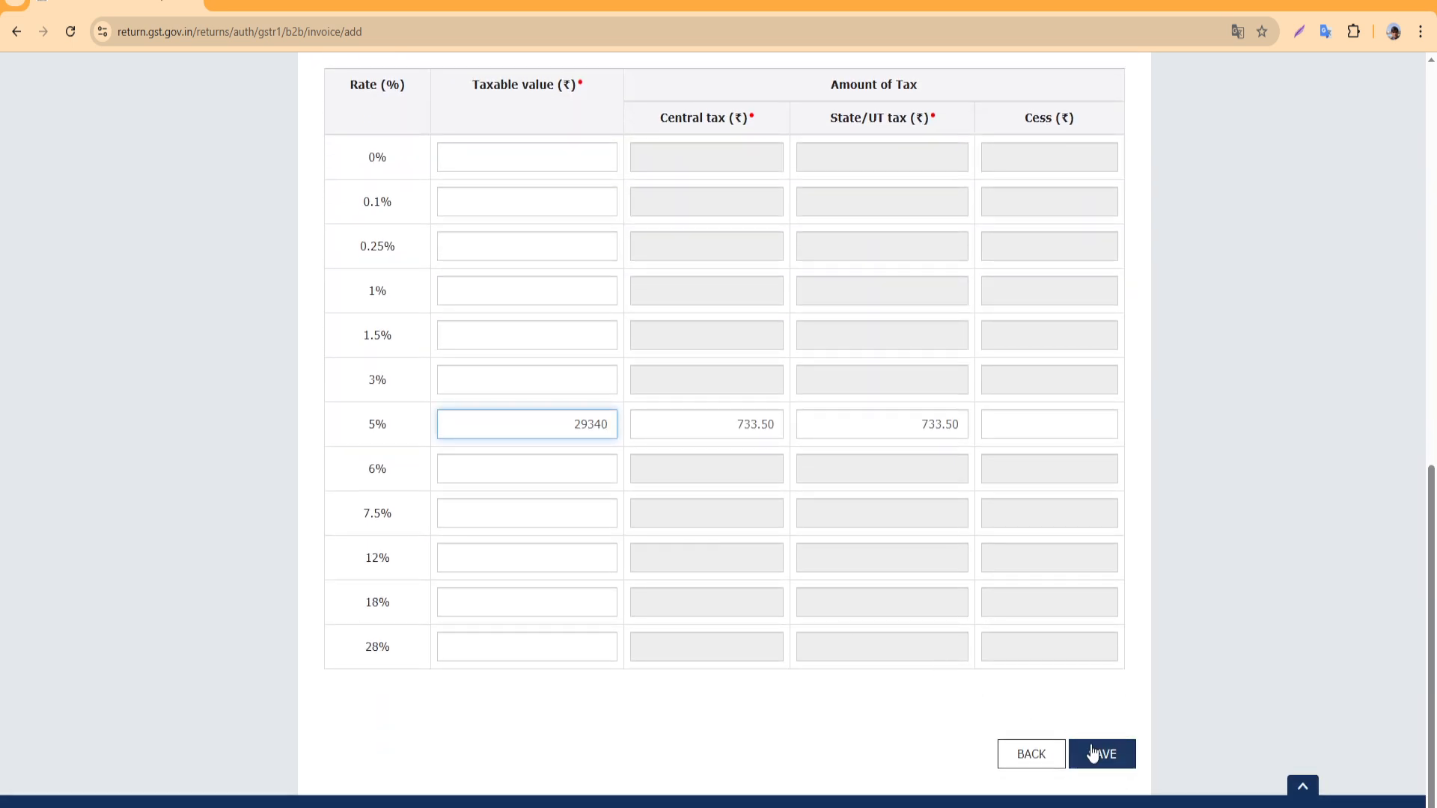
pyautogui.scroll(7, 802, 507)
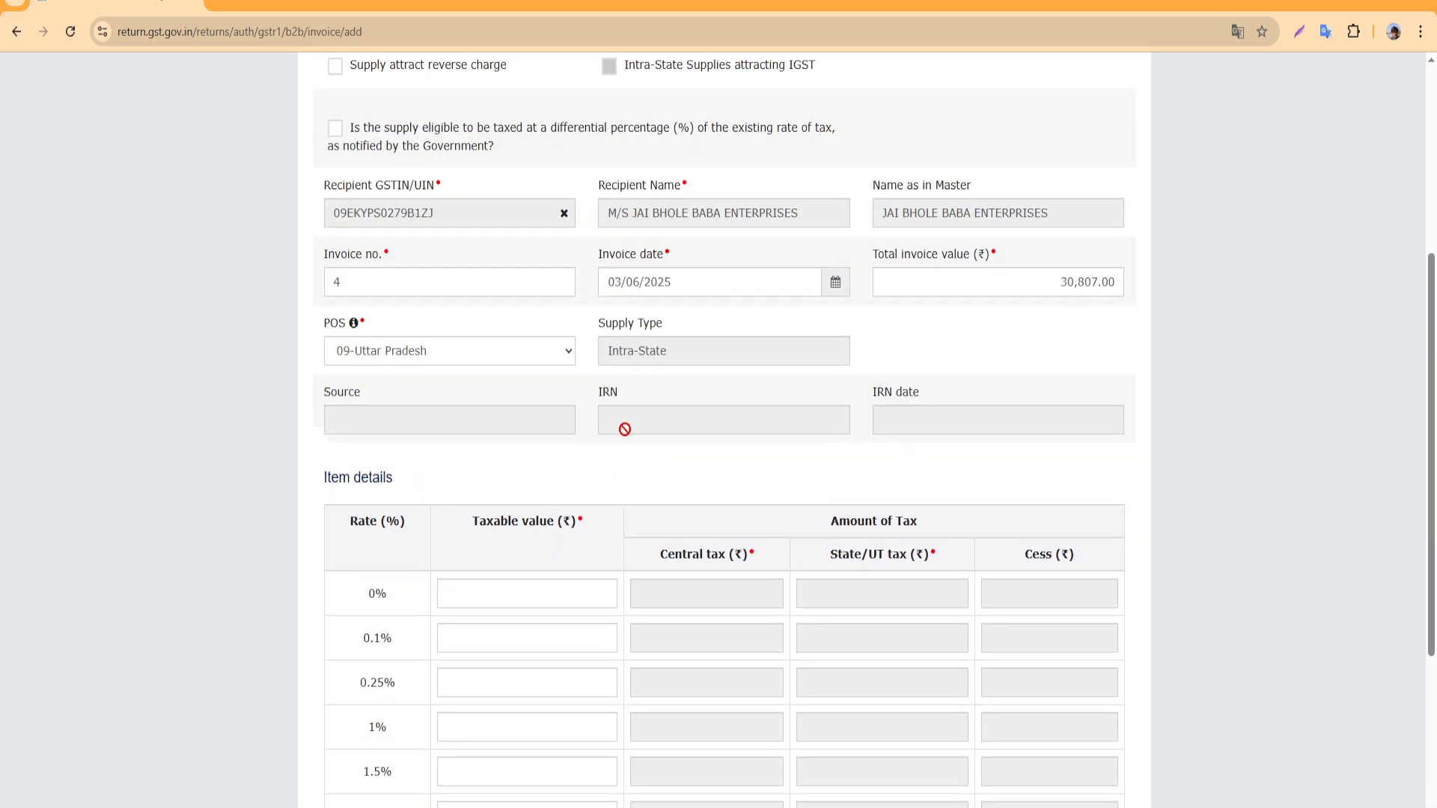
pyautogui.scroll(2, 491, 411)
pyautogui.scroll(-7, 998, 741)
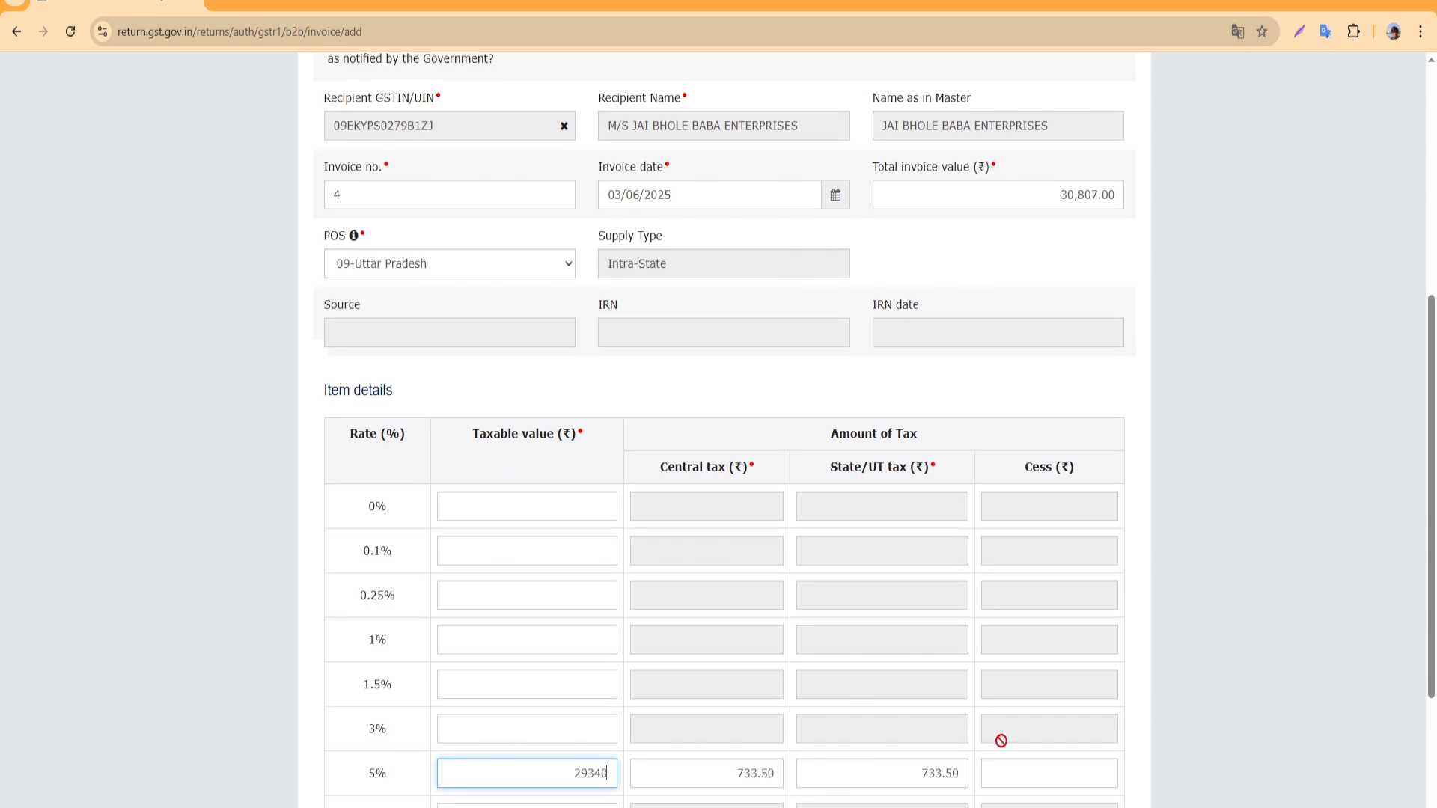
pyautogui.click(901, 432)
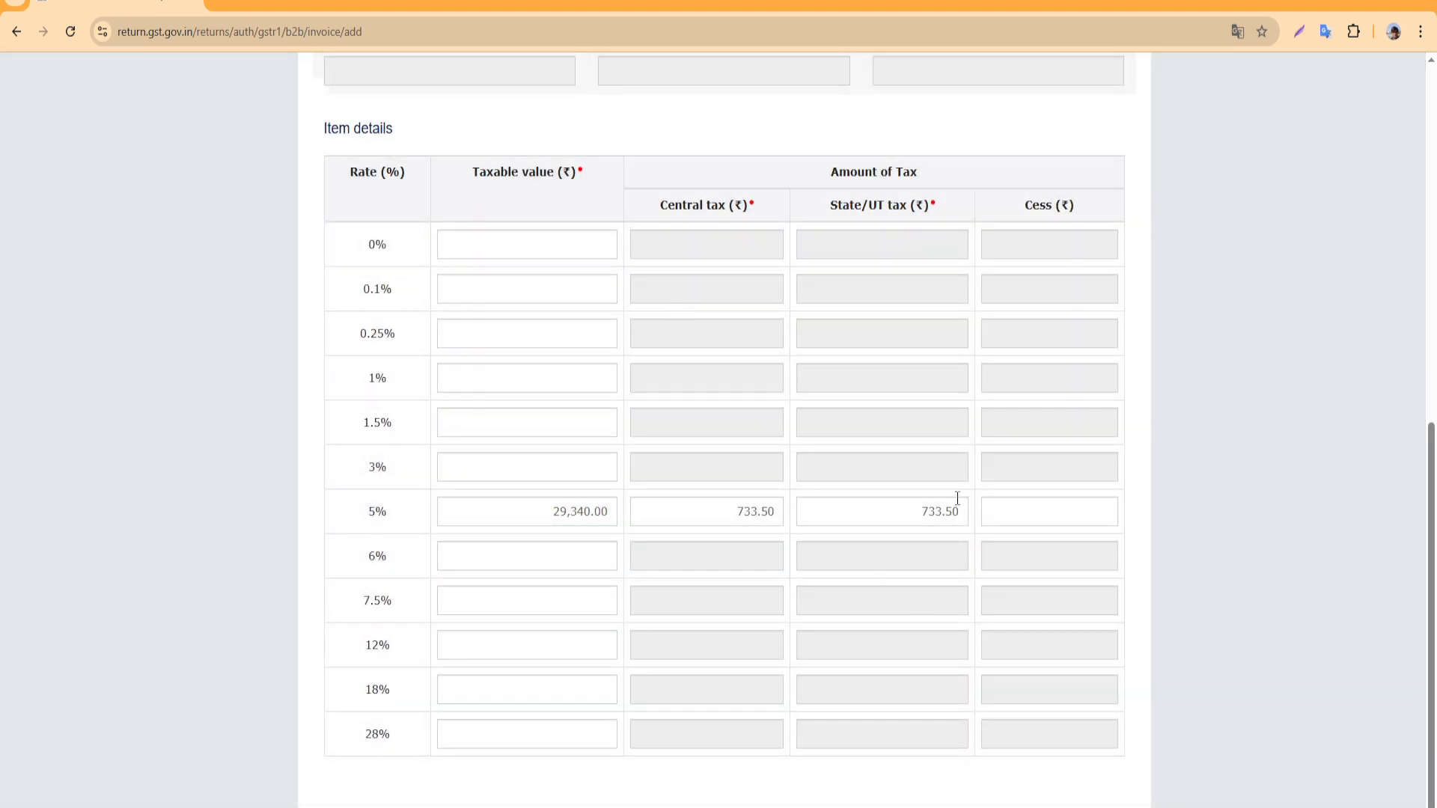
# Save the B2B invoice
pyautogui.scroll(3, 773, 474)
pyautogui.scroll(-1, 767, 477)
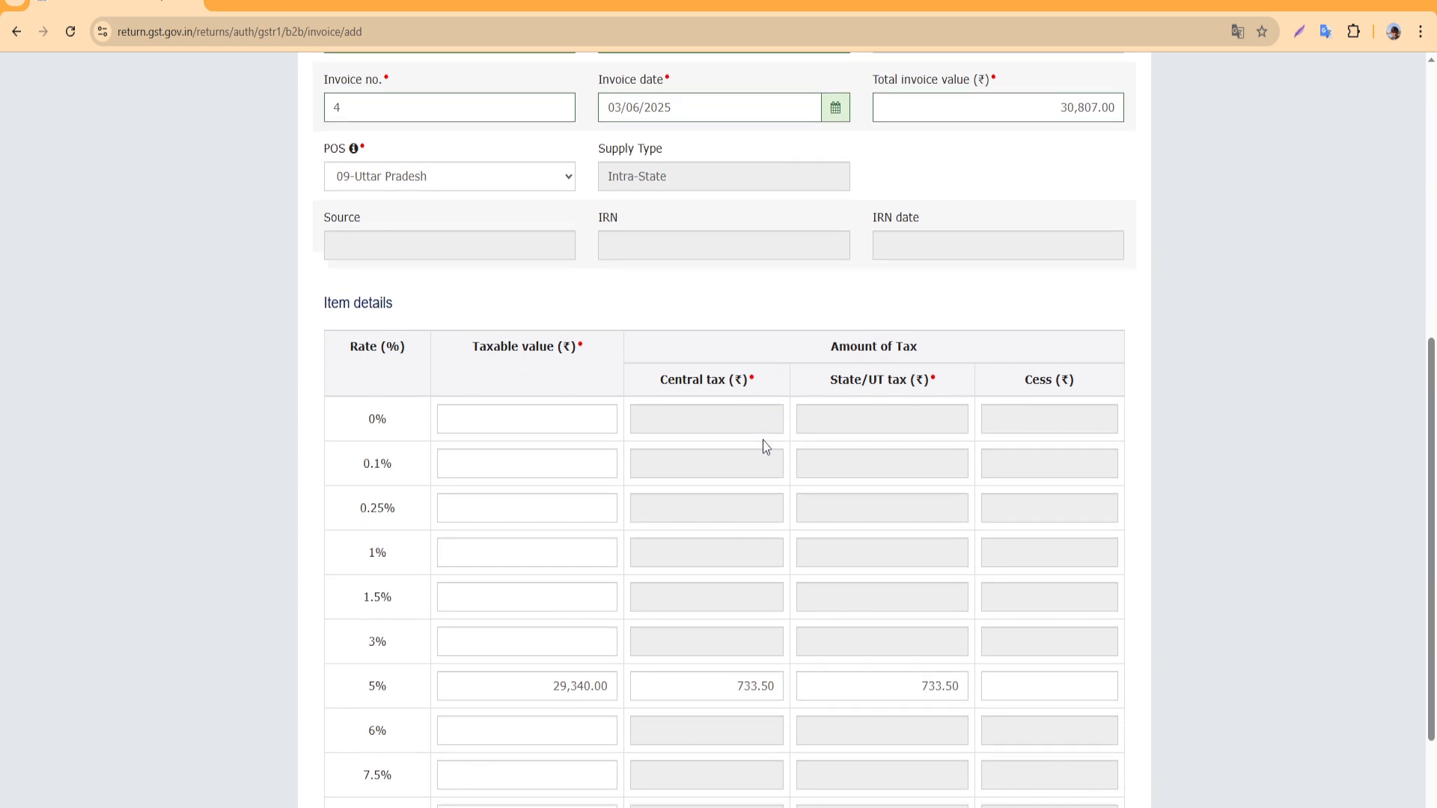
pyautogui.scroll(2, 760, 446)
pyautogui.scroll(-5, 777, 468)
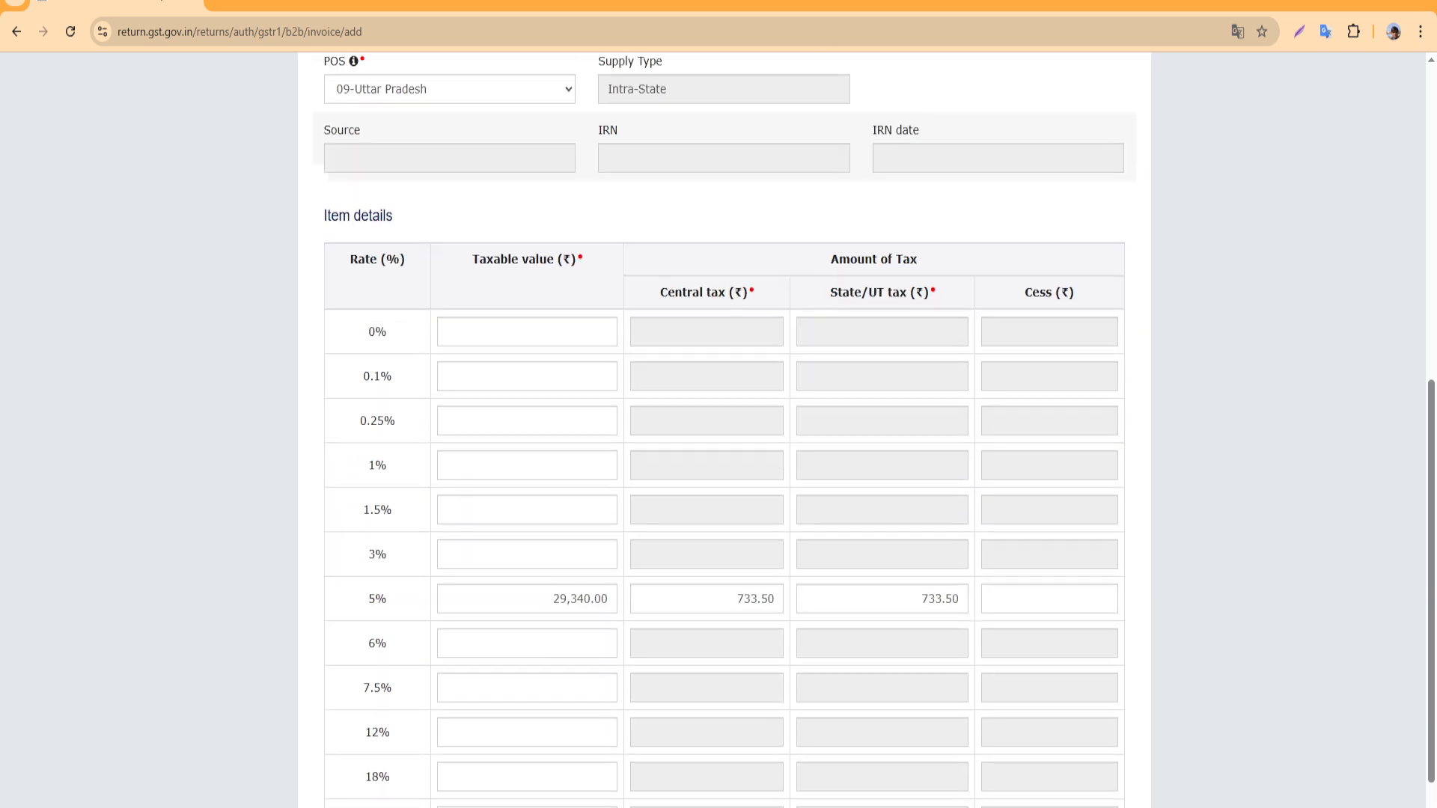
pyautogui.click(1105, 755)
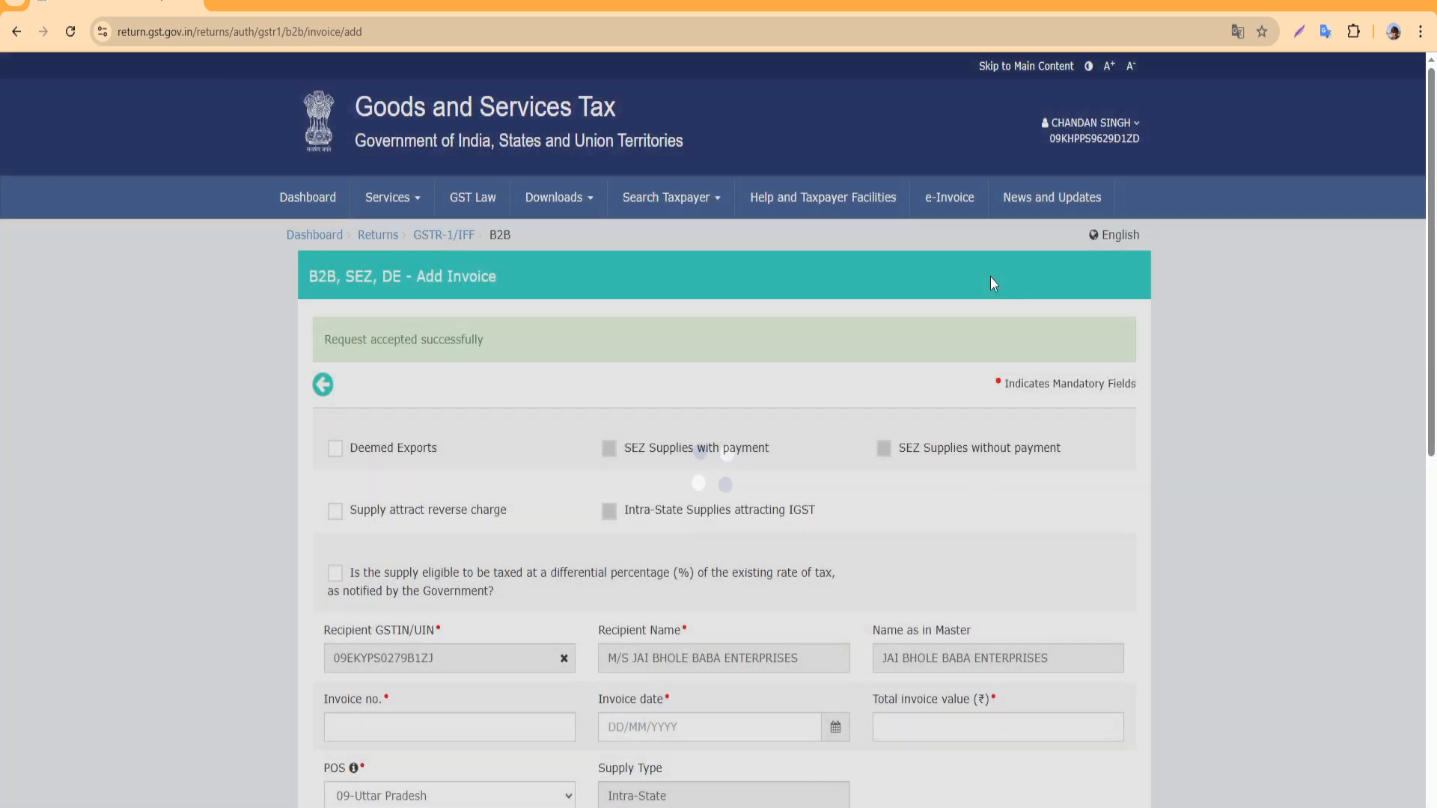
# Clear the prefilled recipient GSTIN and go back to the B2B invoices summary
pyautogui.scroll(-7, 708, 599)
pyautogui.scroll(-5, 708, 600)
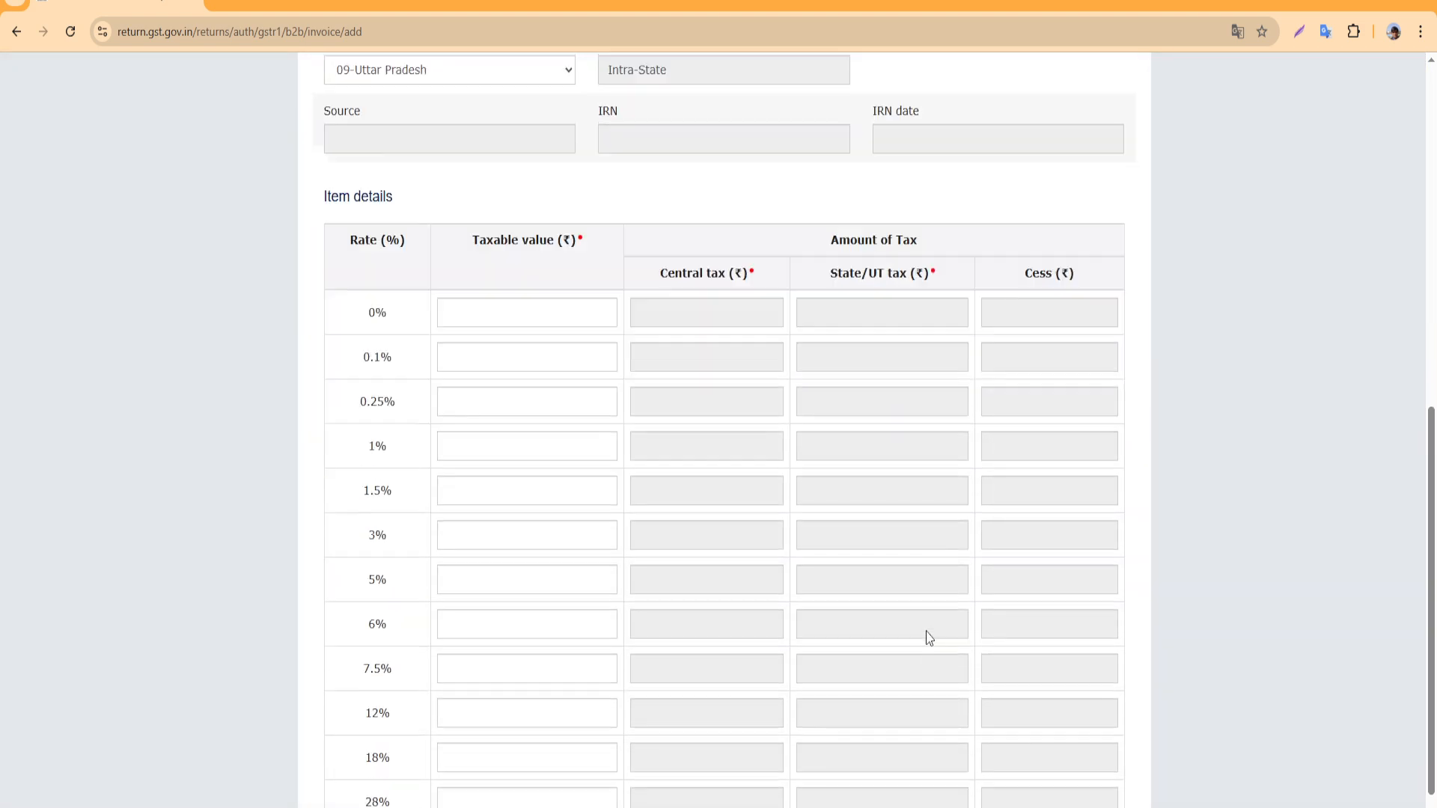
pyautogui.scroll(5, 992, 722)
pyautogui.scroll(1, 563, 382)
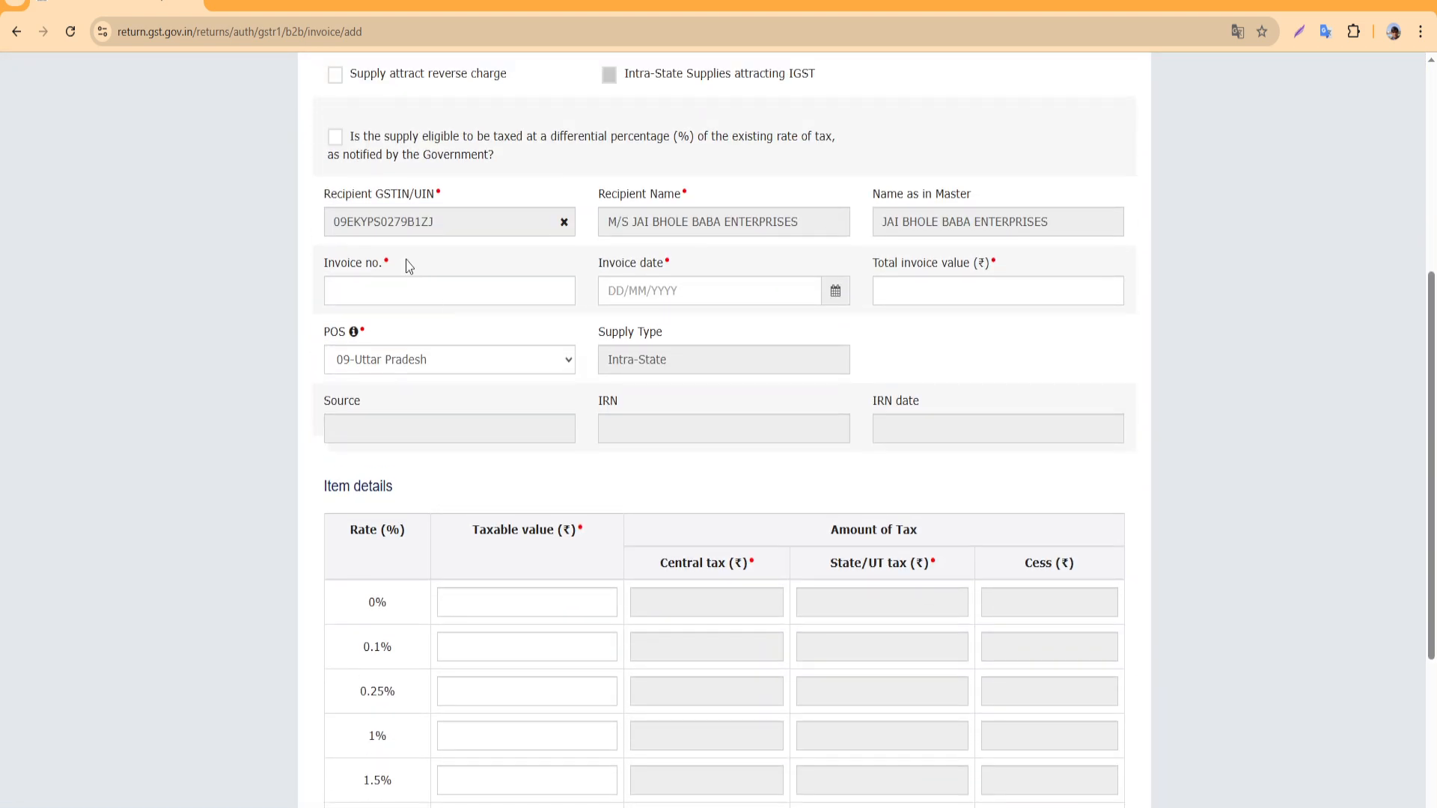
pyautogui.click(434, 287)
pyautogui.scroll(1, 457, 289)
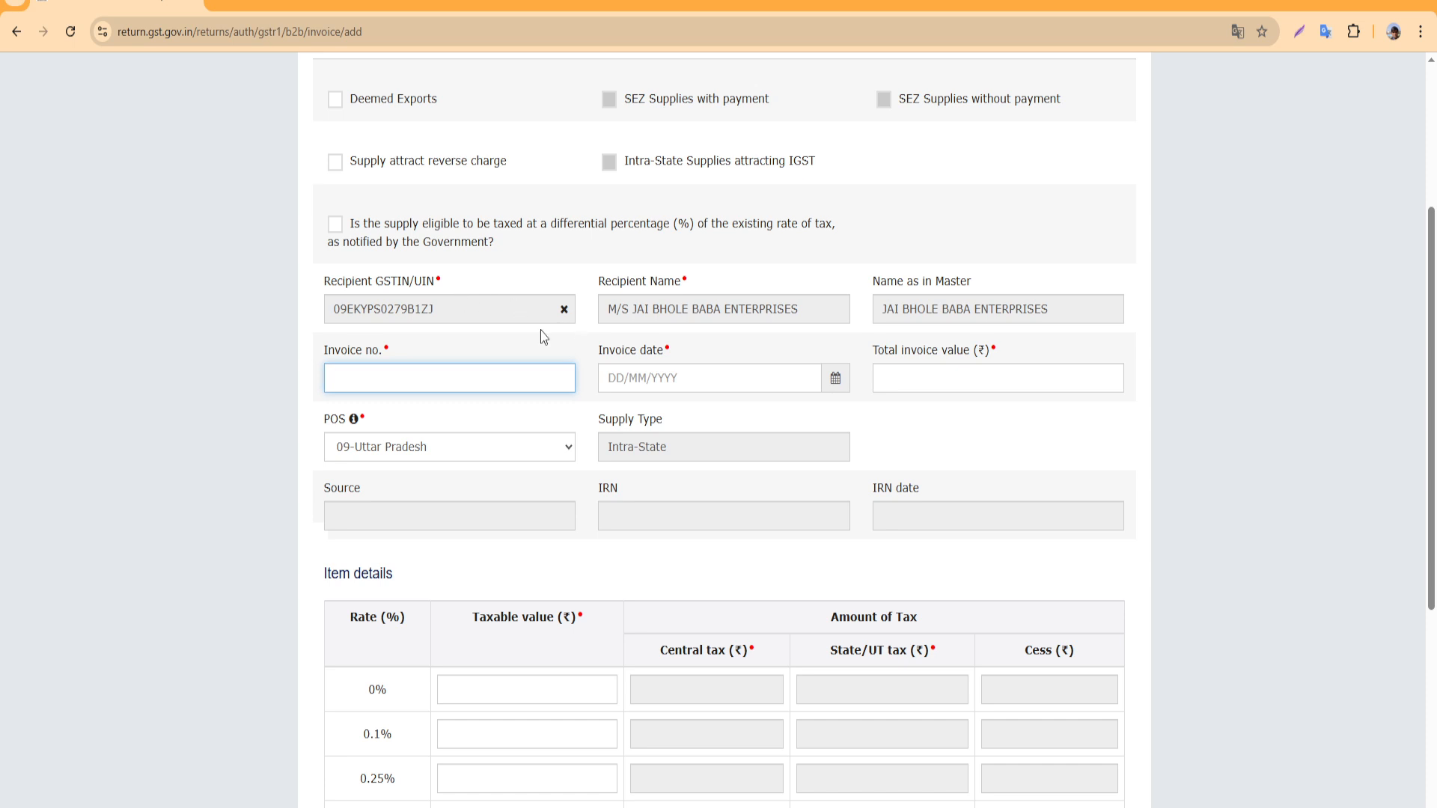
pyautogui.scroll(1, 550, 329)
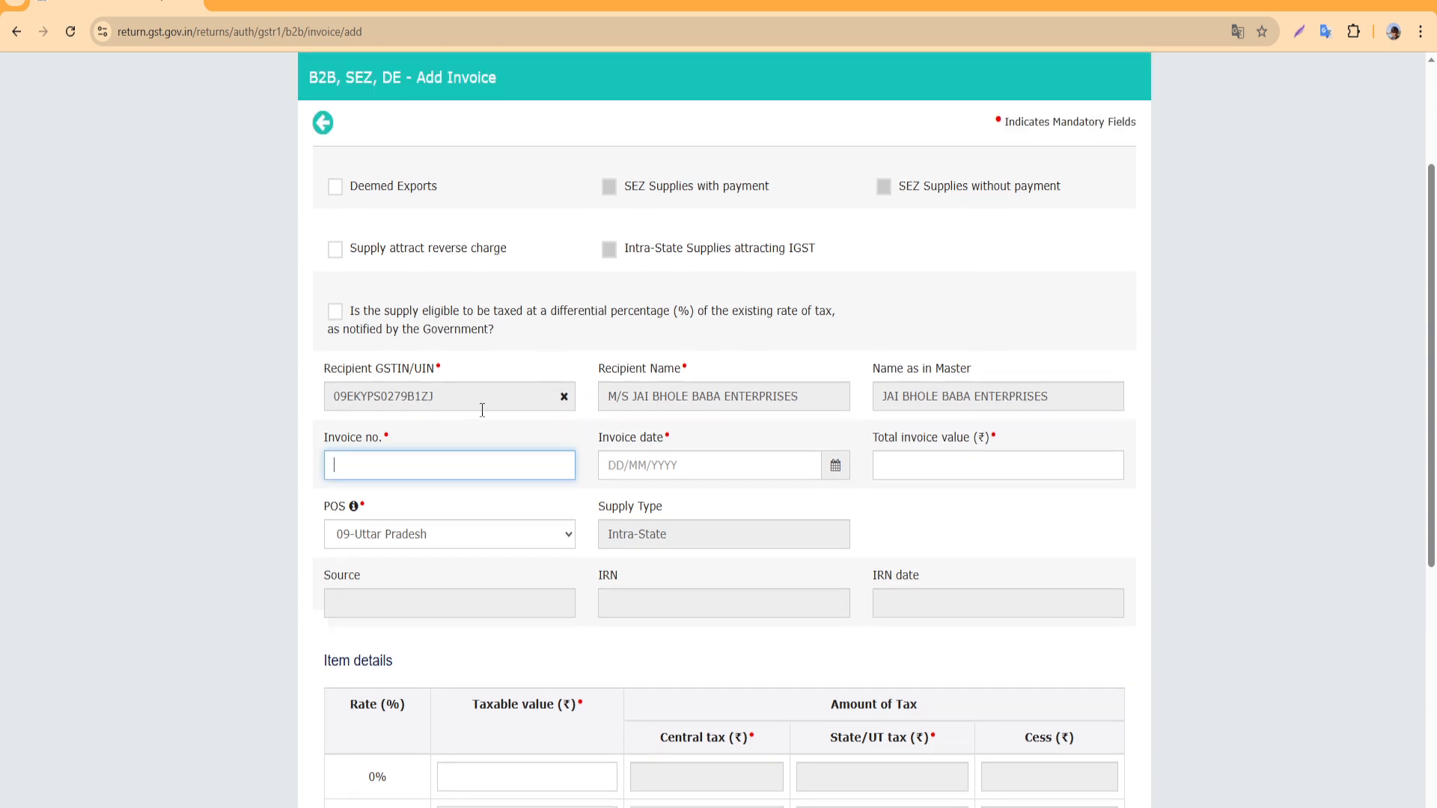
pyautogui.click(564, 396)
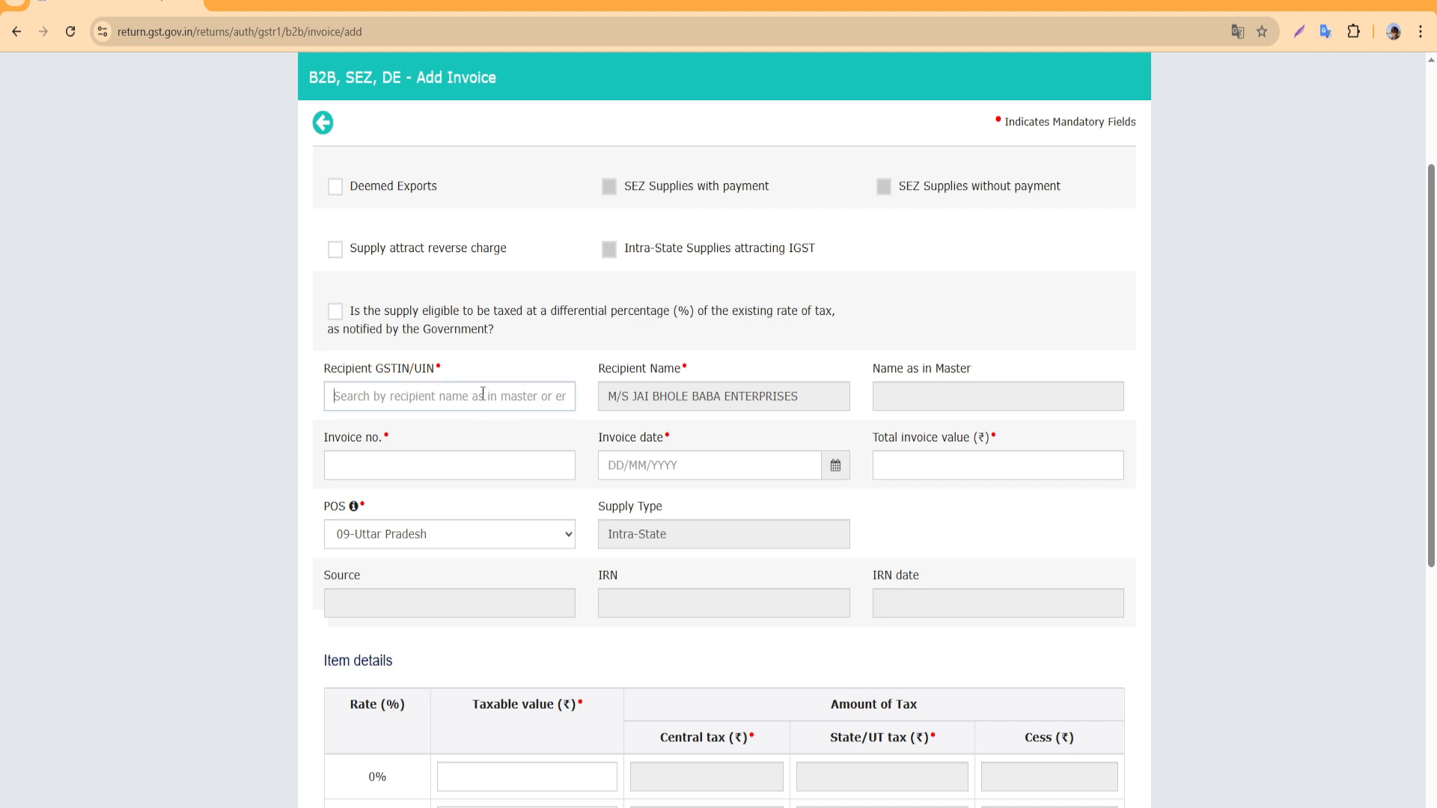
pyautogui.scroll(-8, 545, 529)
pyautogui.click(1015, 752)
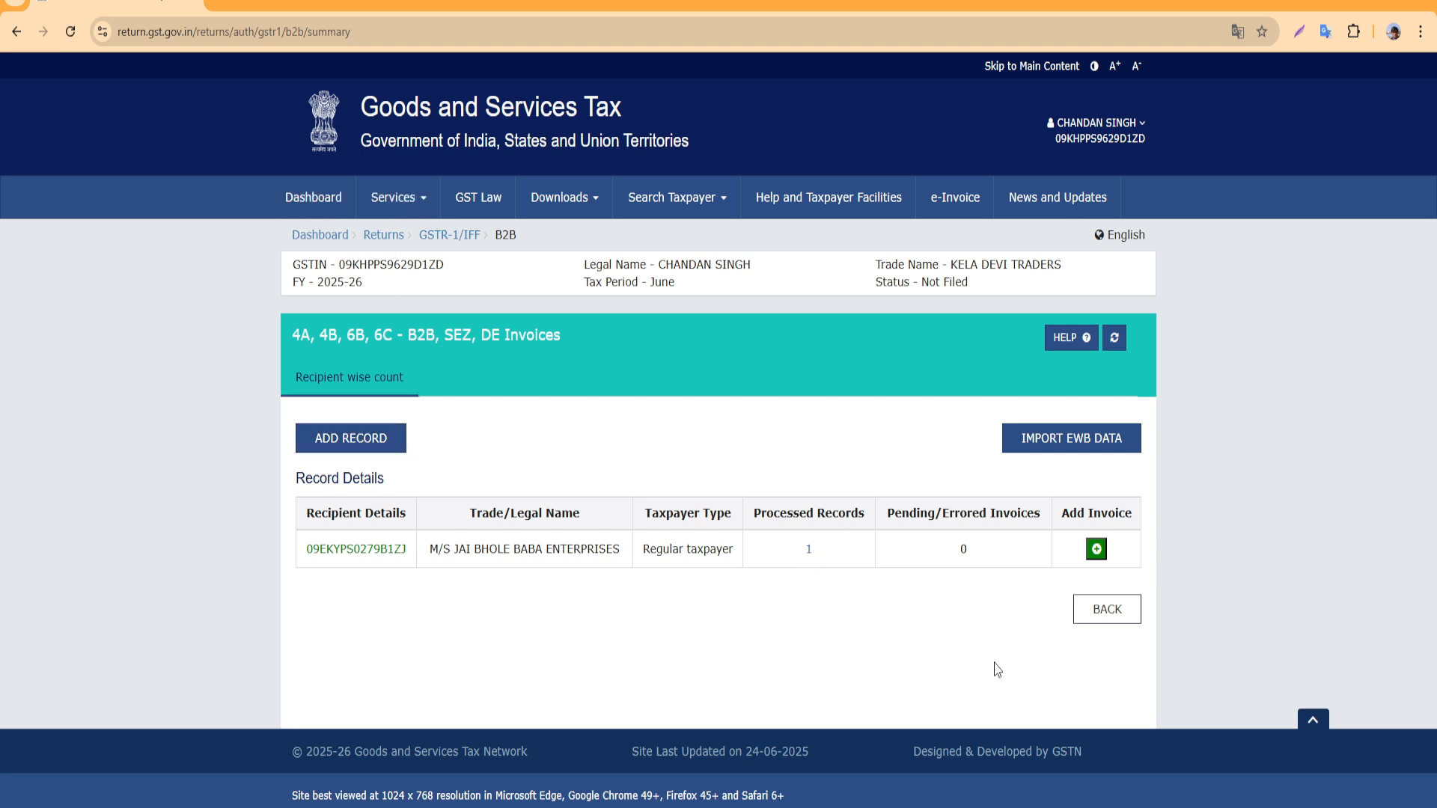
# Go back to the June 2025-26 GSTR-1 main page showing 1 B2B record
pyautogui.click(1108, 610)
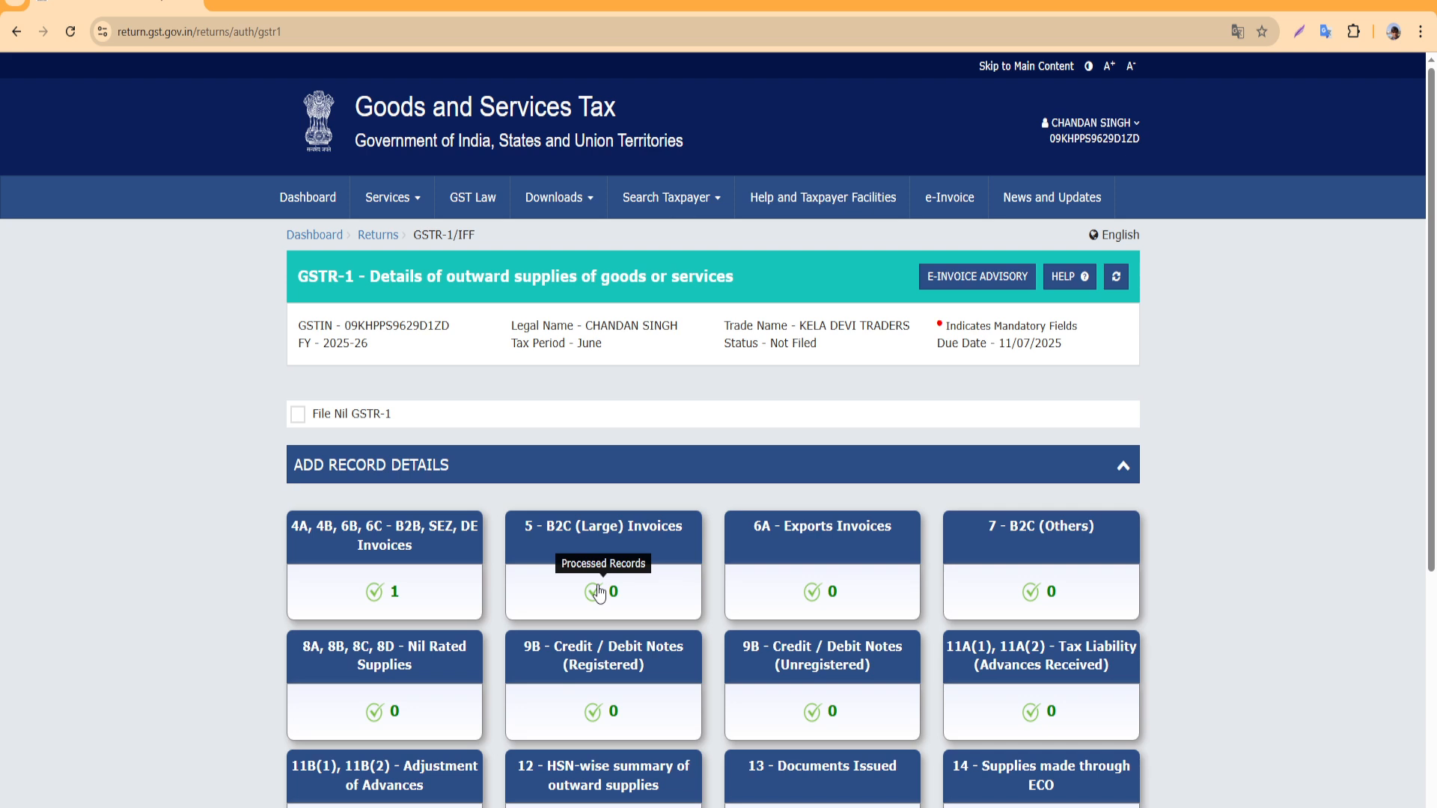
pyautogui.scroll(-1, 712, 411)
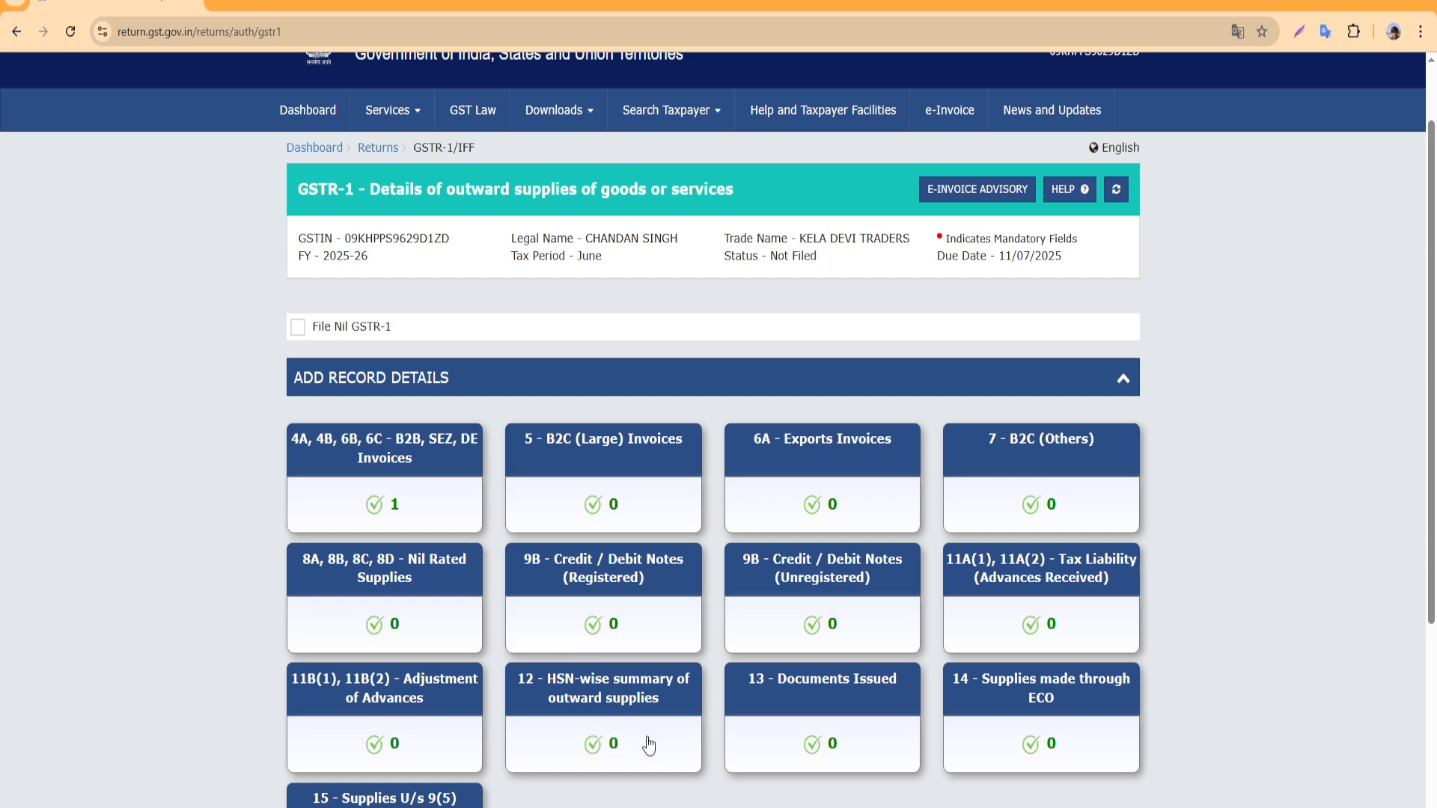
# Open the 12 - HSN-wise summary and select HSN 4707 – recovered (waste and scrap) paper
pyautogui.click(619, 724)
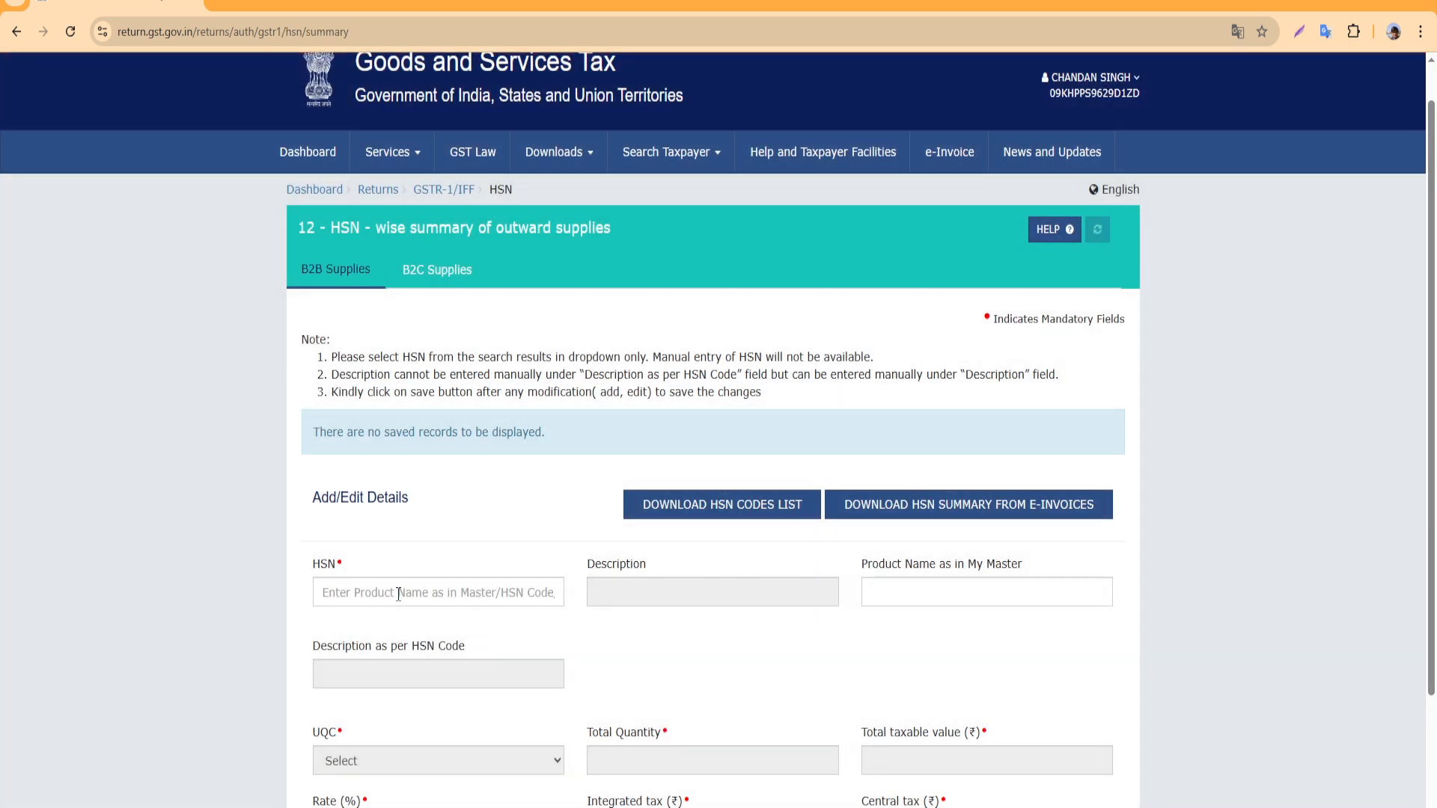
pyautogui.click(398, 594)
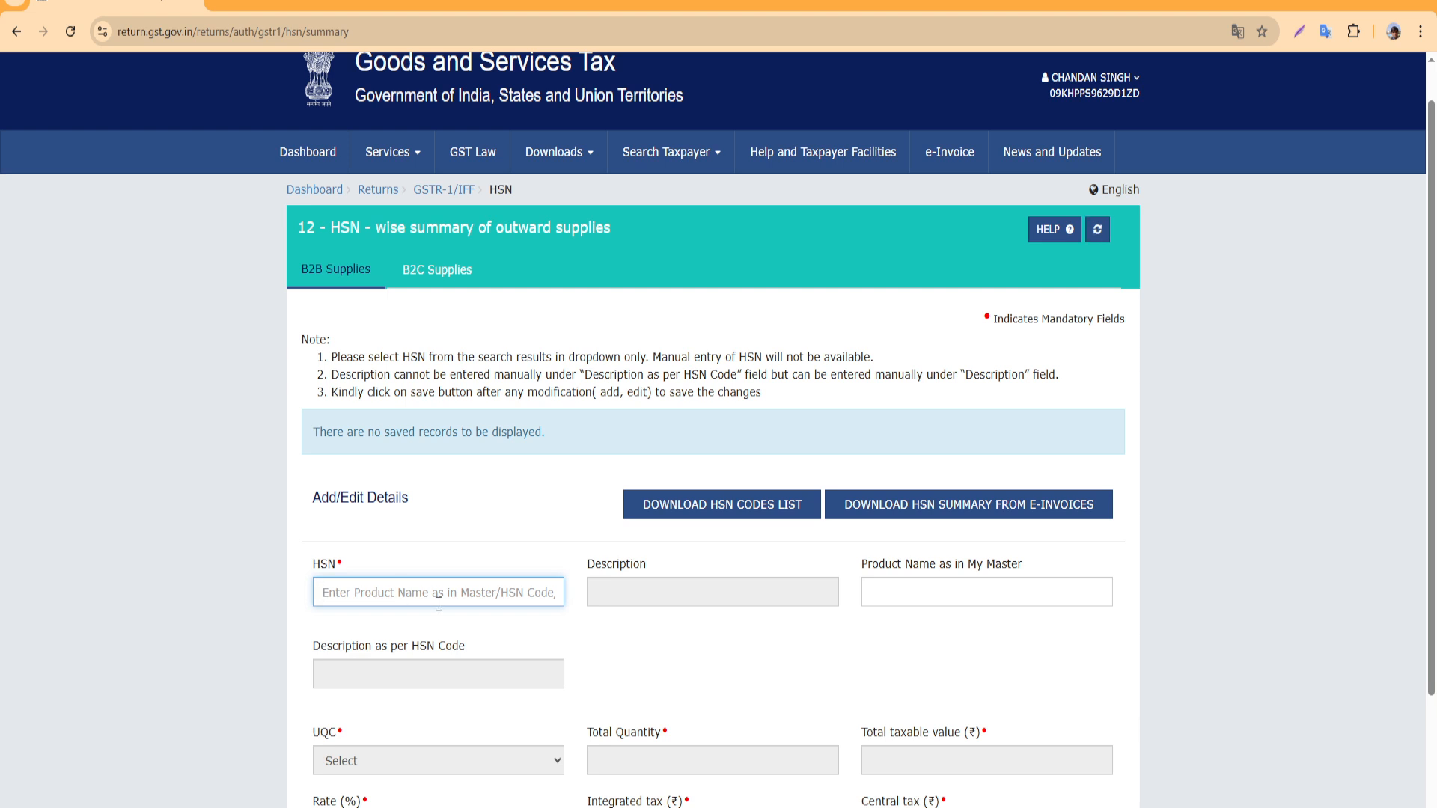
pyautogui.write('4707')
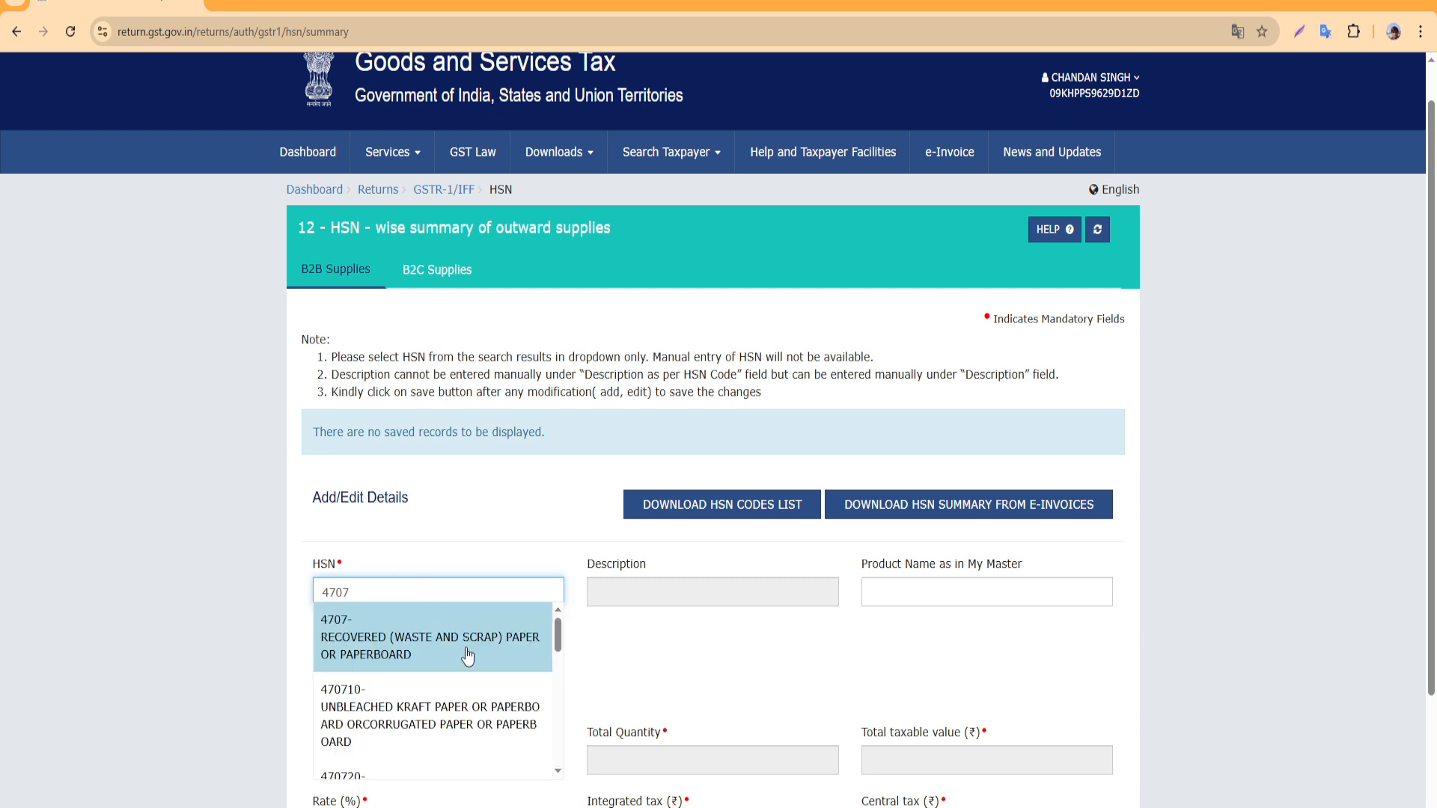
pyautogui.scroll(-1, 443, 650)
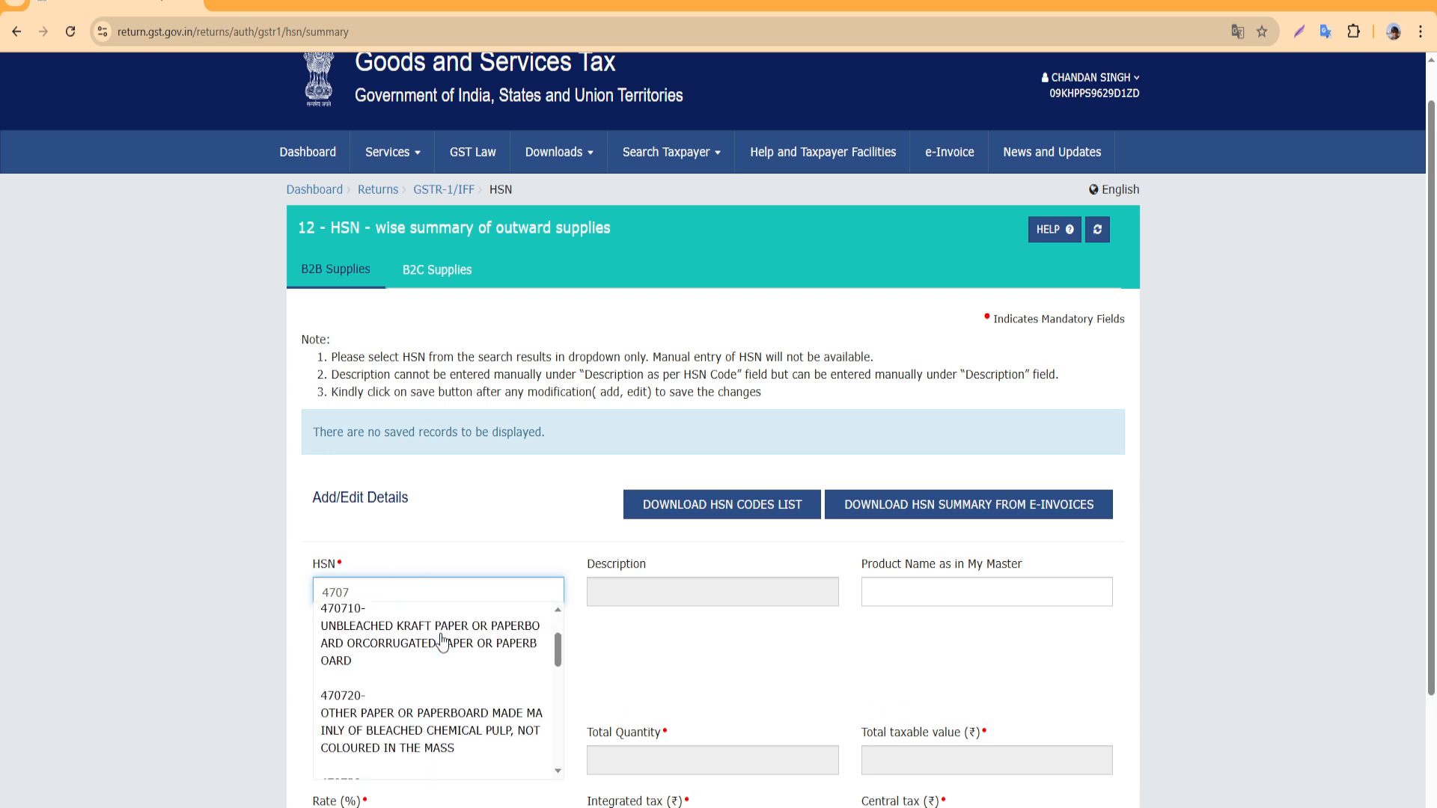
pyautogui.scroll(1, 444, 650)
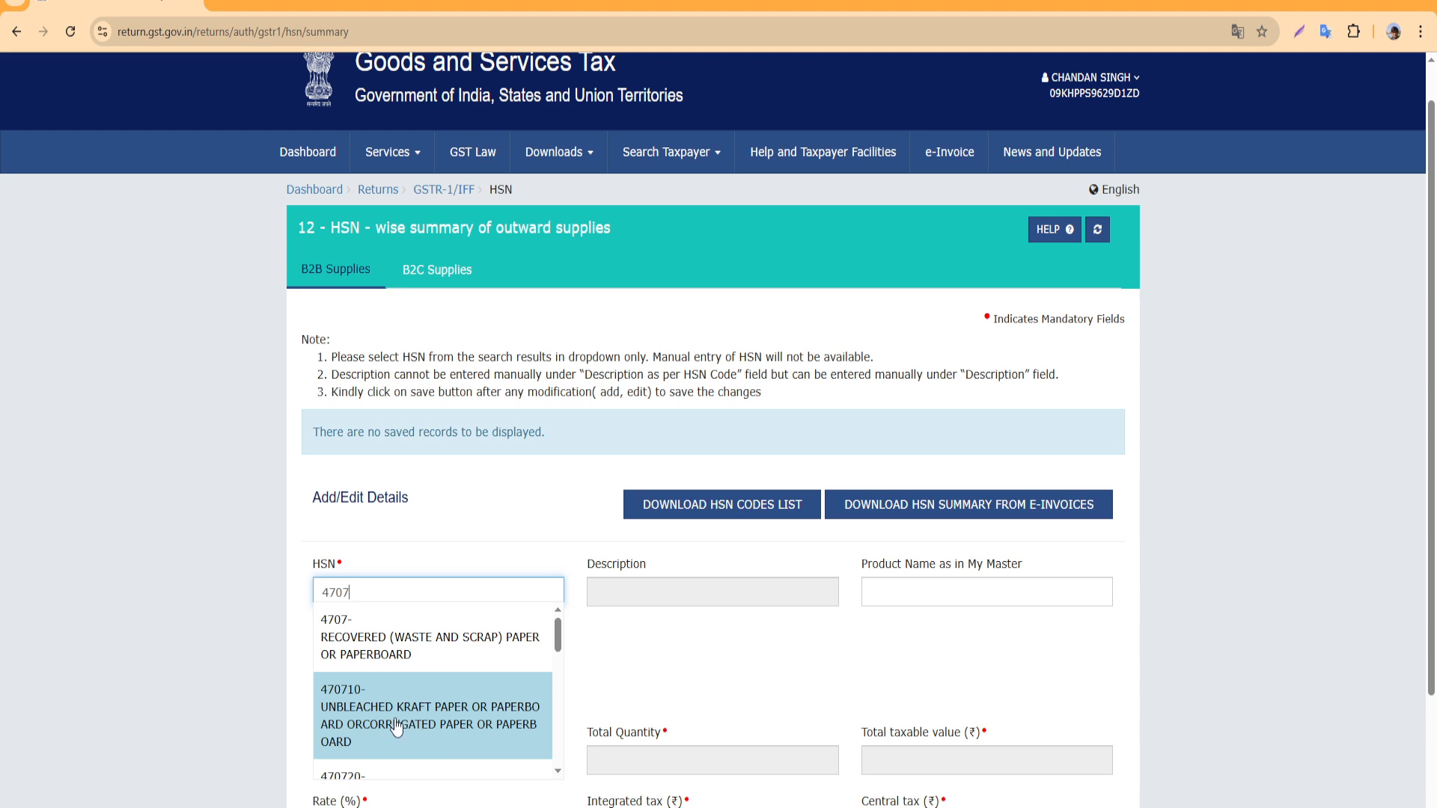
pyautogui.scroll(-1, 419, 723)
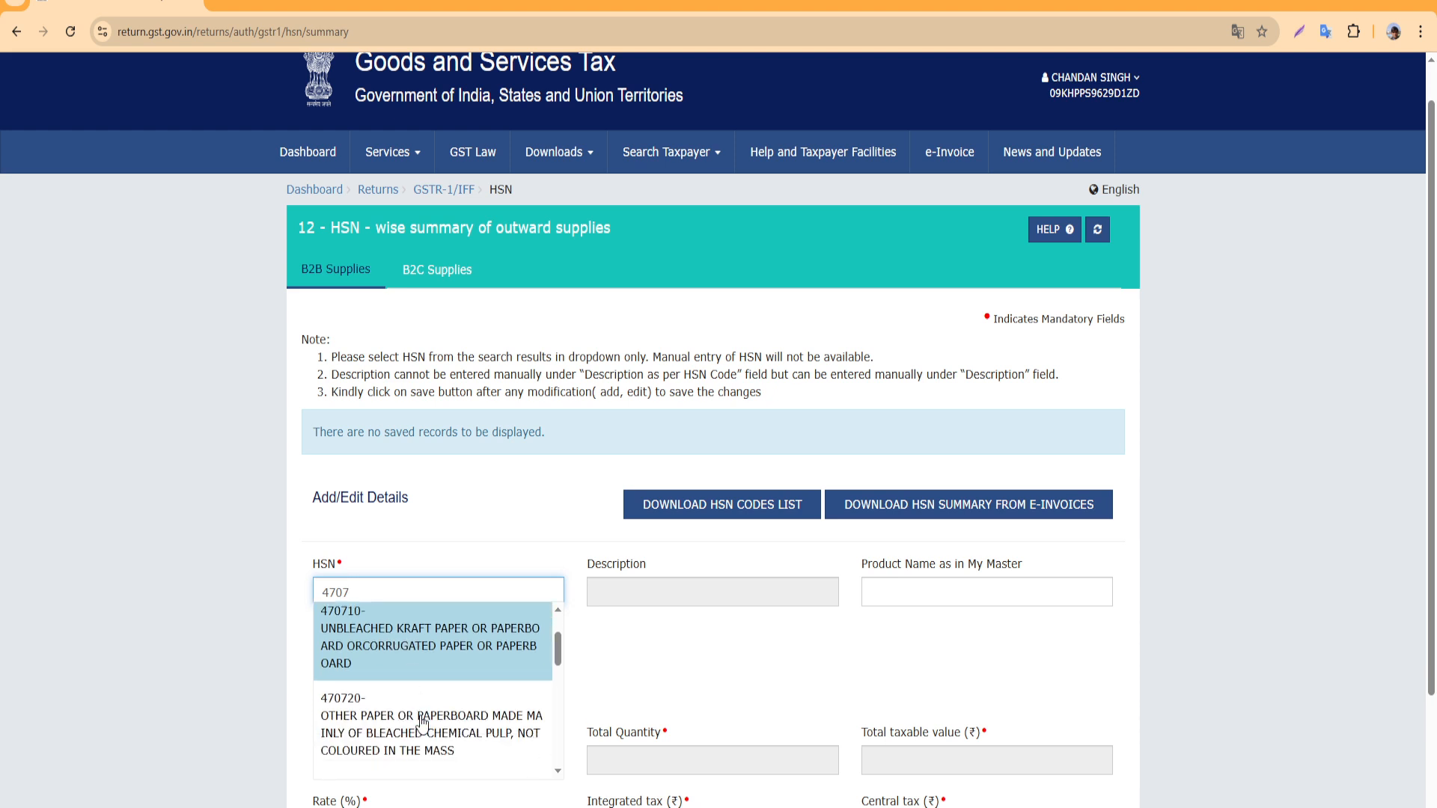
pyautogui.scroll(-2, 431, 695)
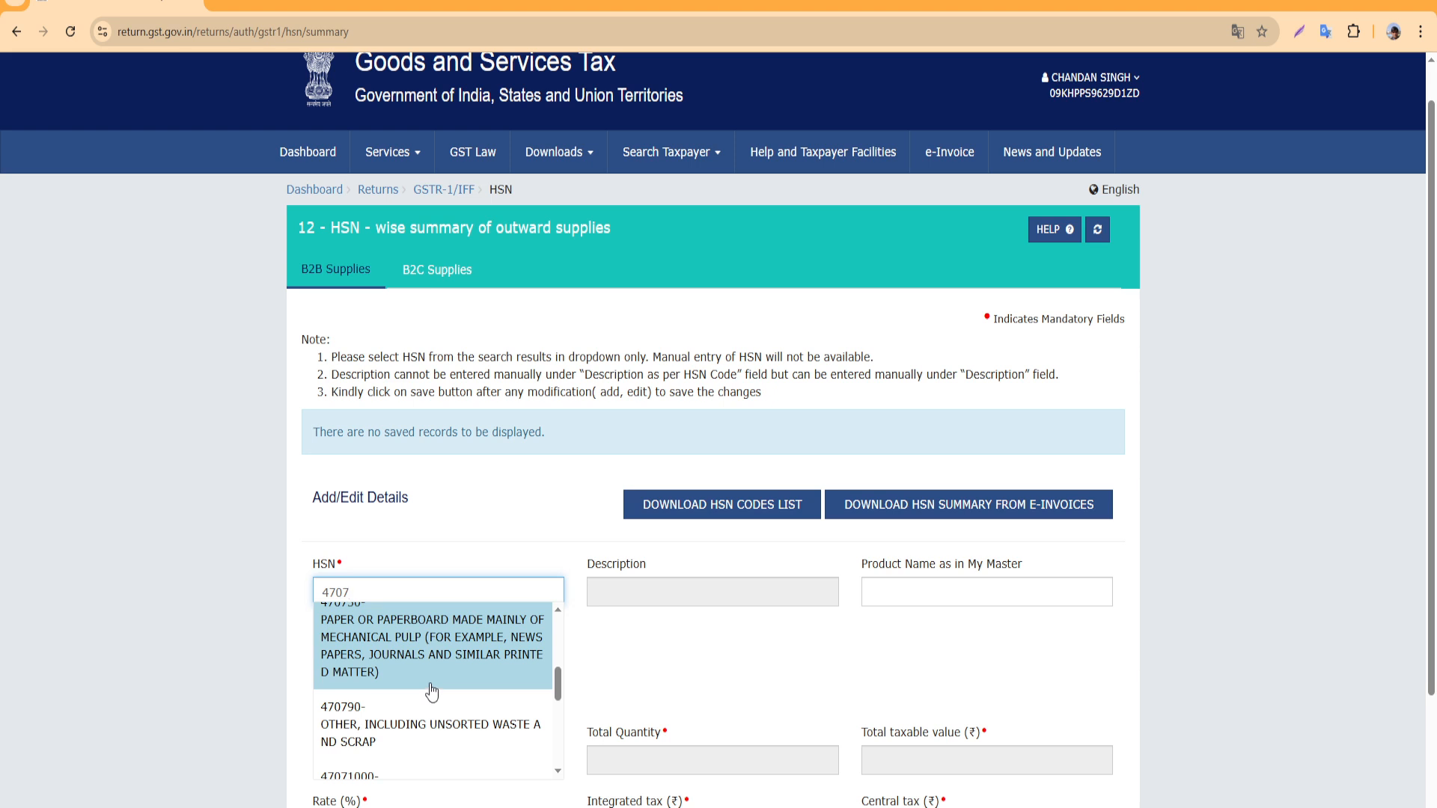
pyautogui.scroll(4, 432, 693)
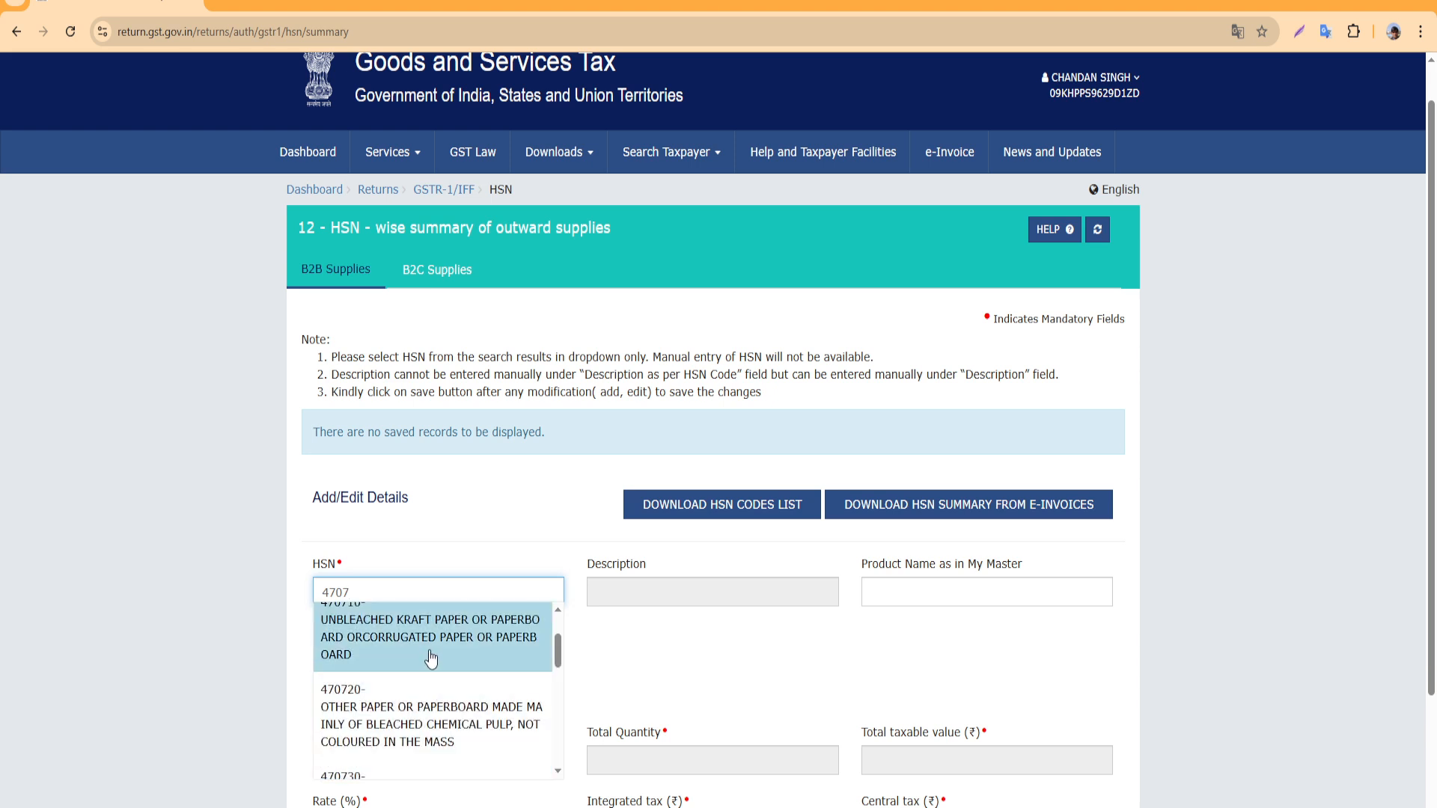
pyautogui.scroll(1, 444, 634)
pyautogui.click(441, 640)
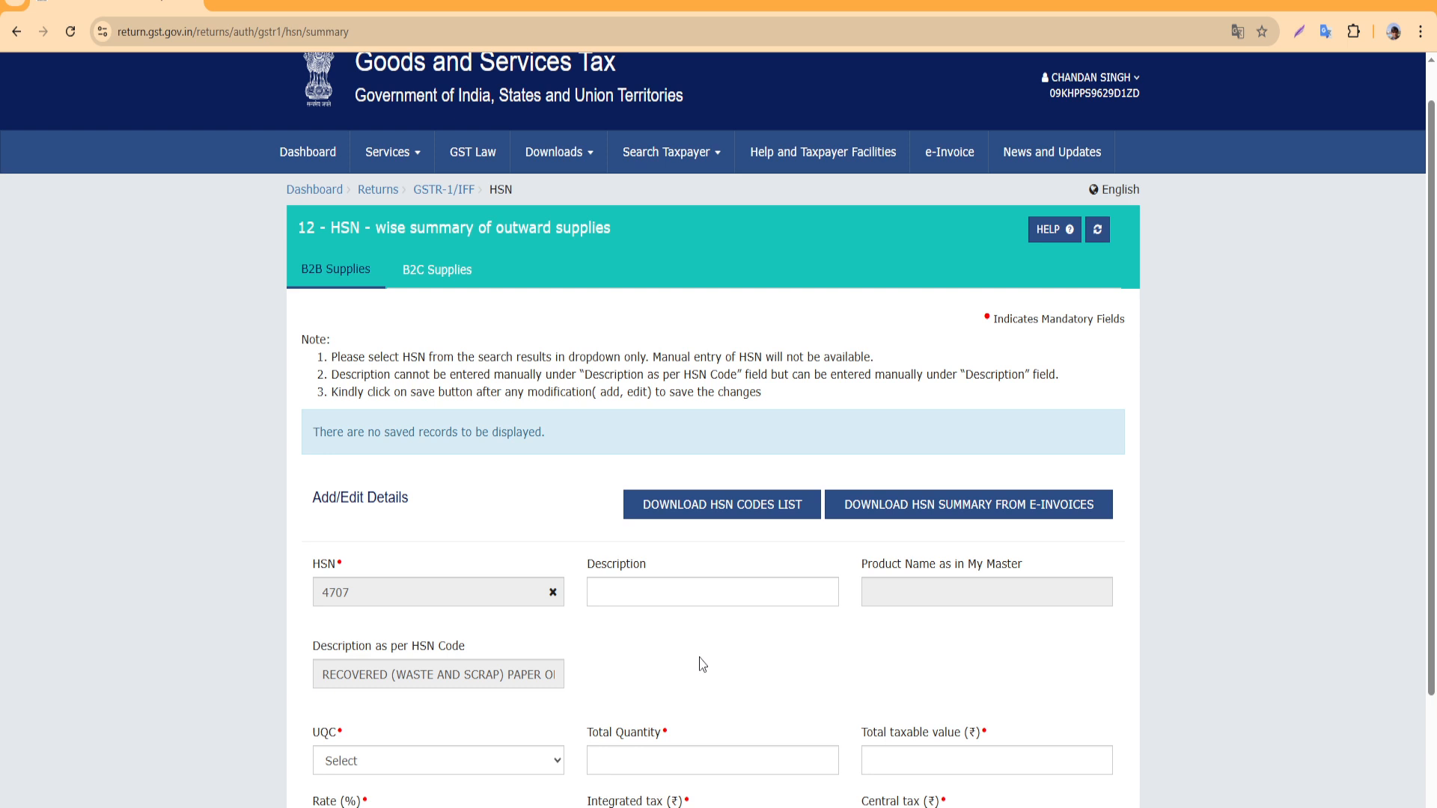
# Describe the HSN line as RADDI PAPER, 1630 in KGS-KILOGRAMS
pyautogui.click(751, 594)
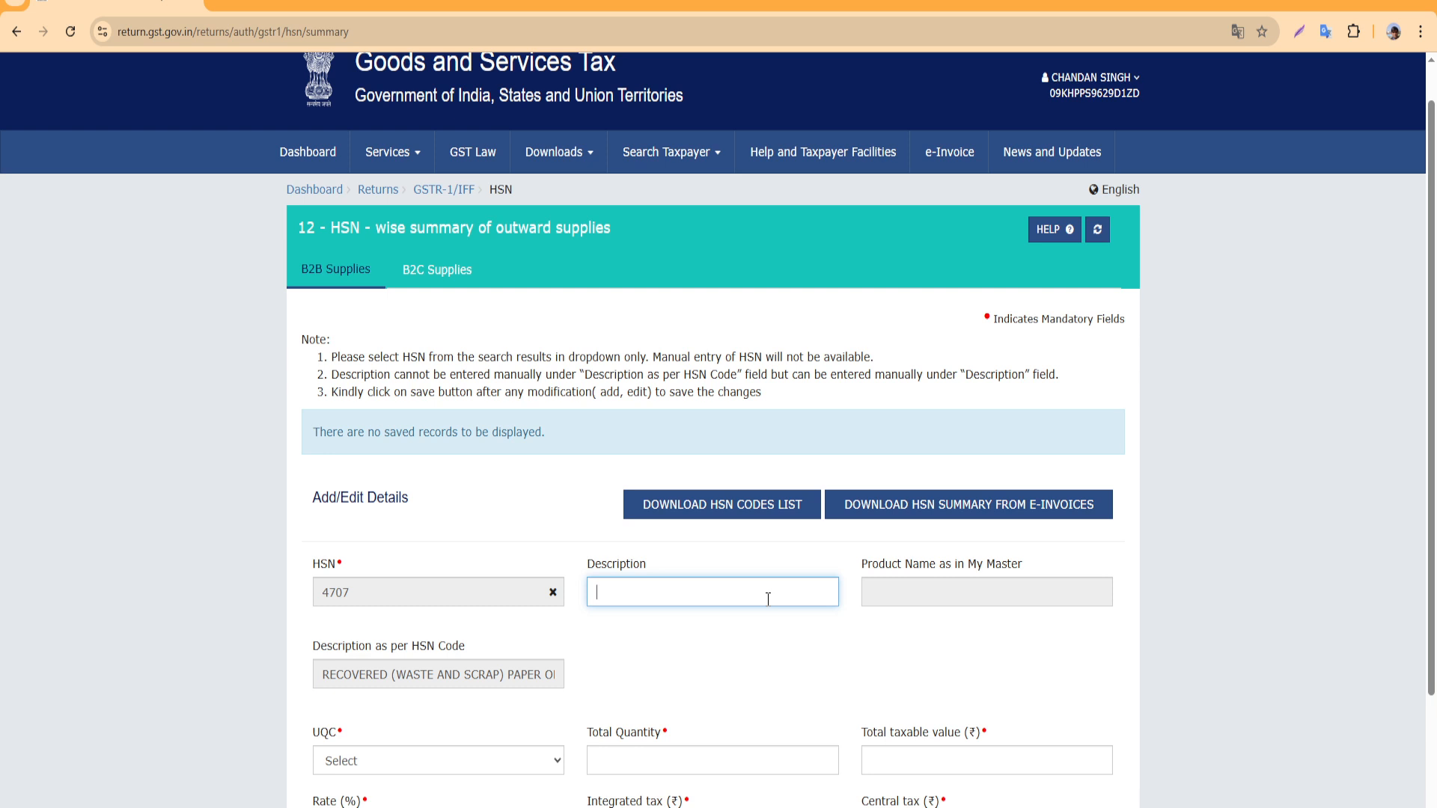
pyautogui.write('RADDI PAPER')
pyautogui.scroll(-2, 887, 584)
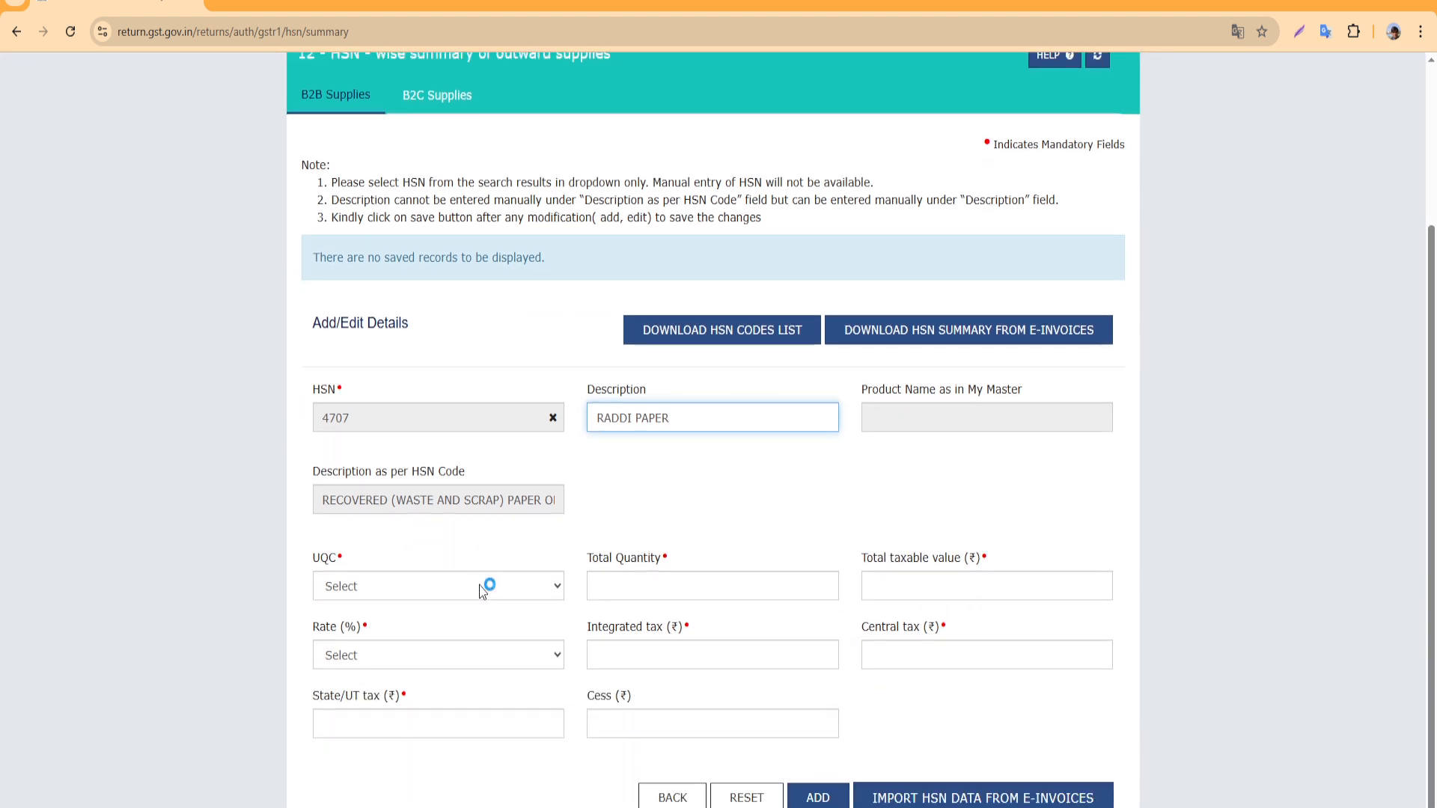
pyautogui.click(483, 587)
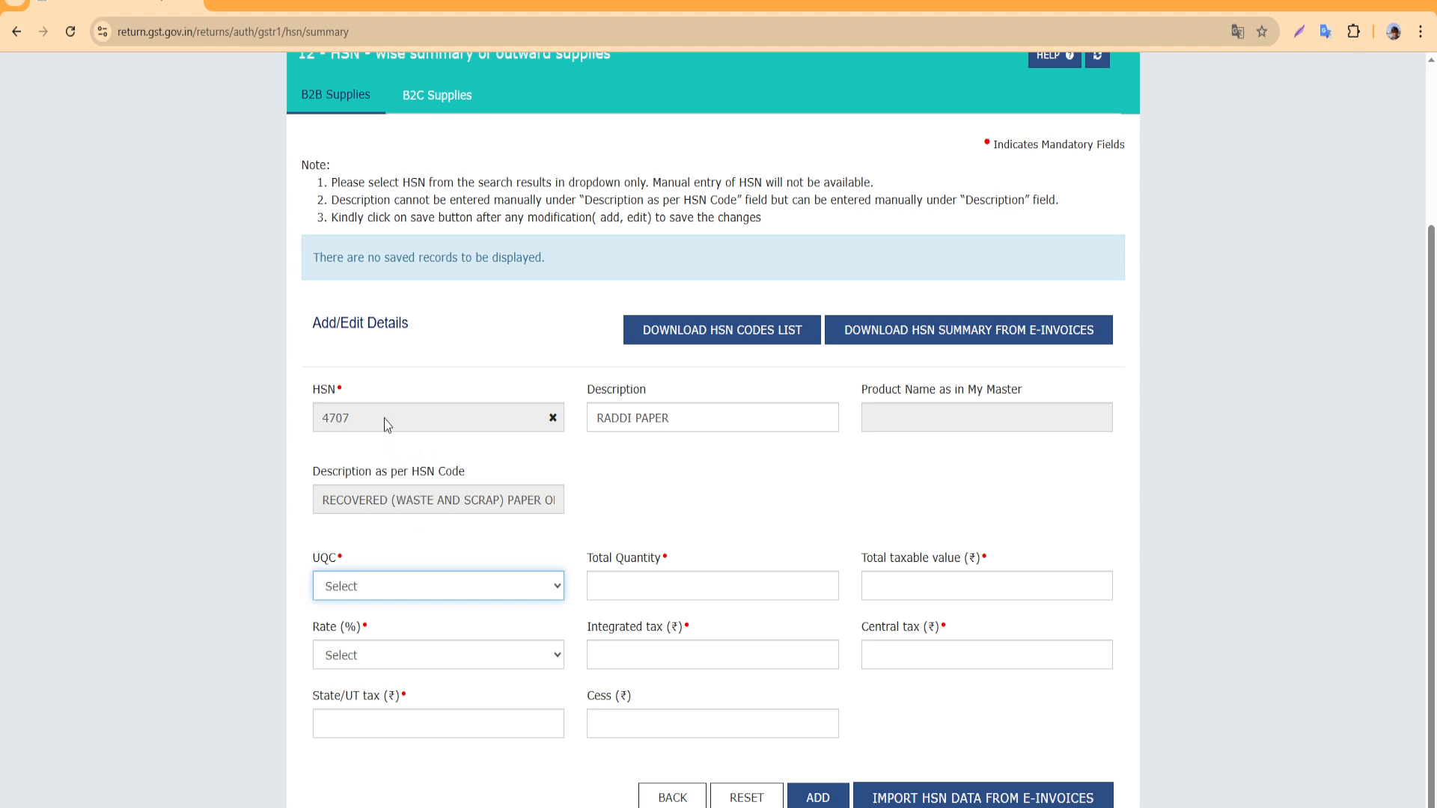
pyautogui.press('k')
pyautogui.click(687, 581)
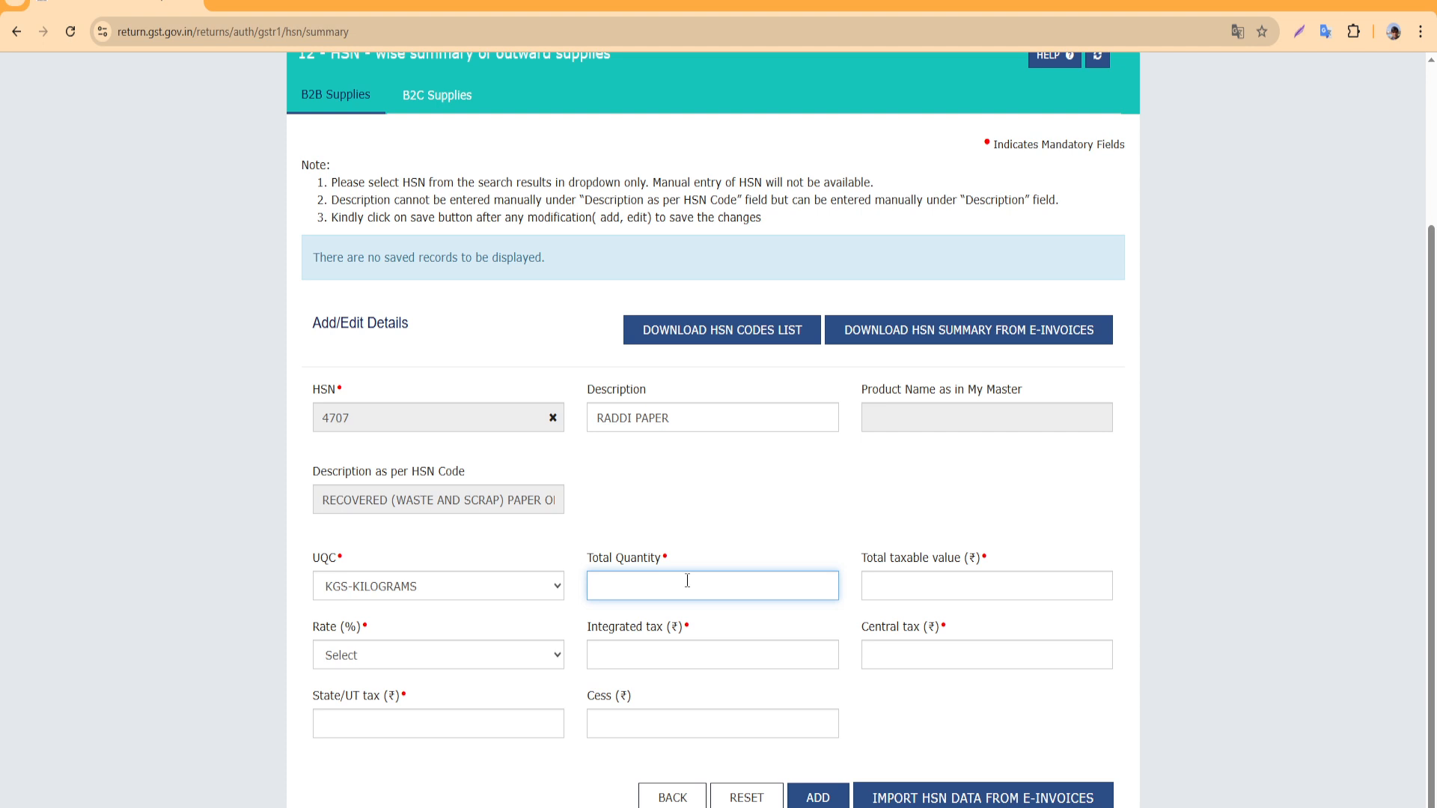
pyautogui.write('1630')
# Enter taxable value 29,340 at 5% rate with 733.50 central and state/UT tax
pyautogui.click(1005, 587)
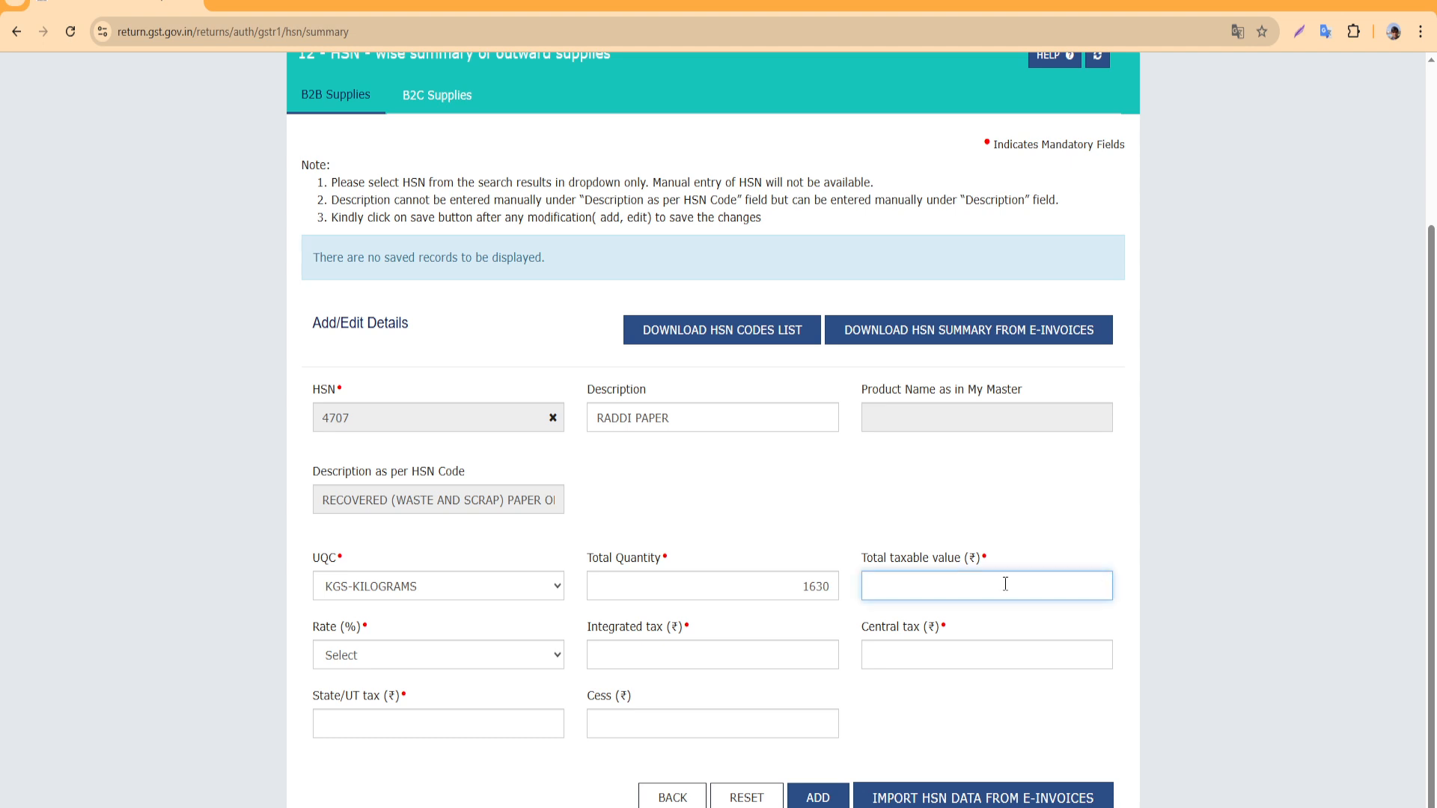
pyautogui.write('29340')
pyautogui.press('Tab')
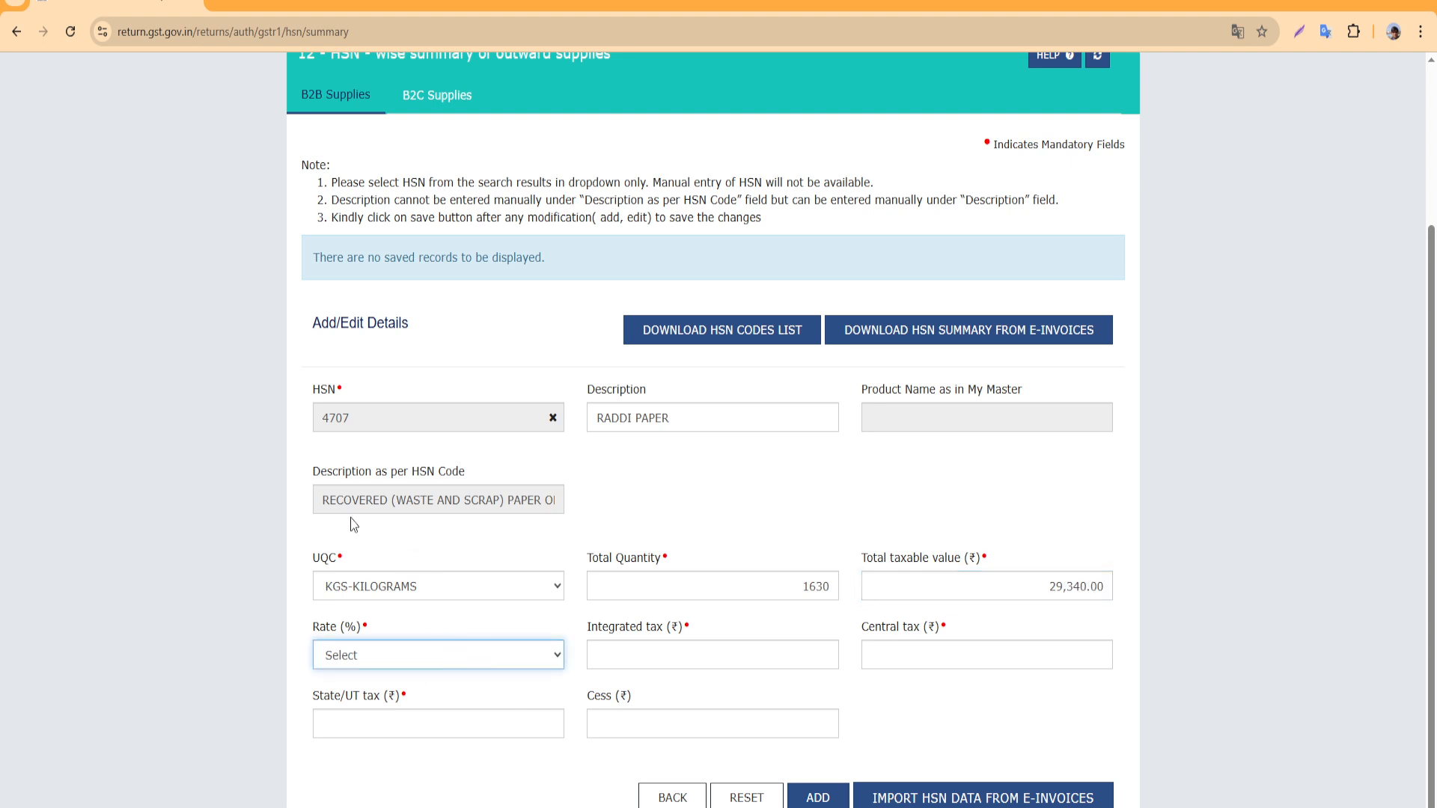
pyautogui.press('5')
pyautogui.scroll(-2, 569, 744)
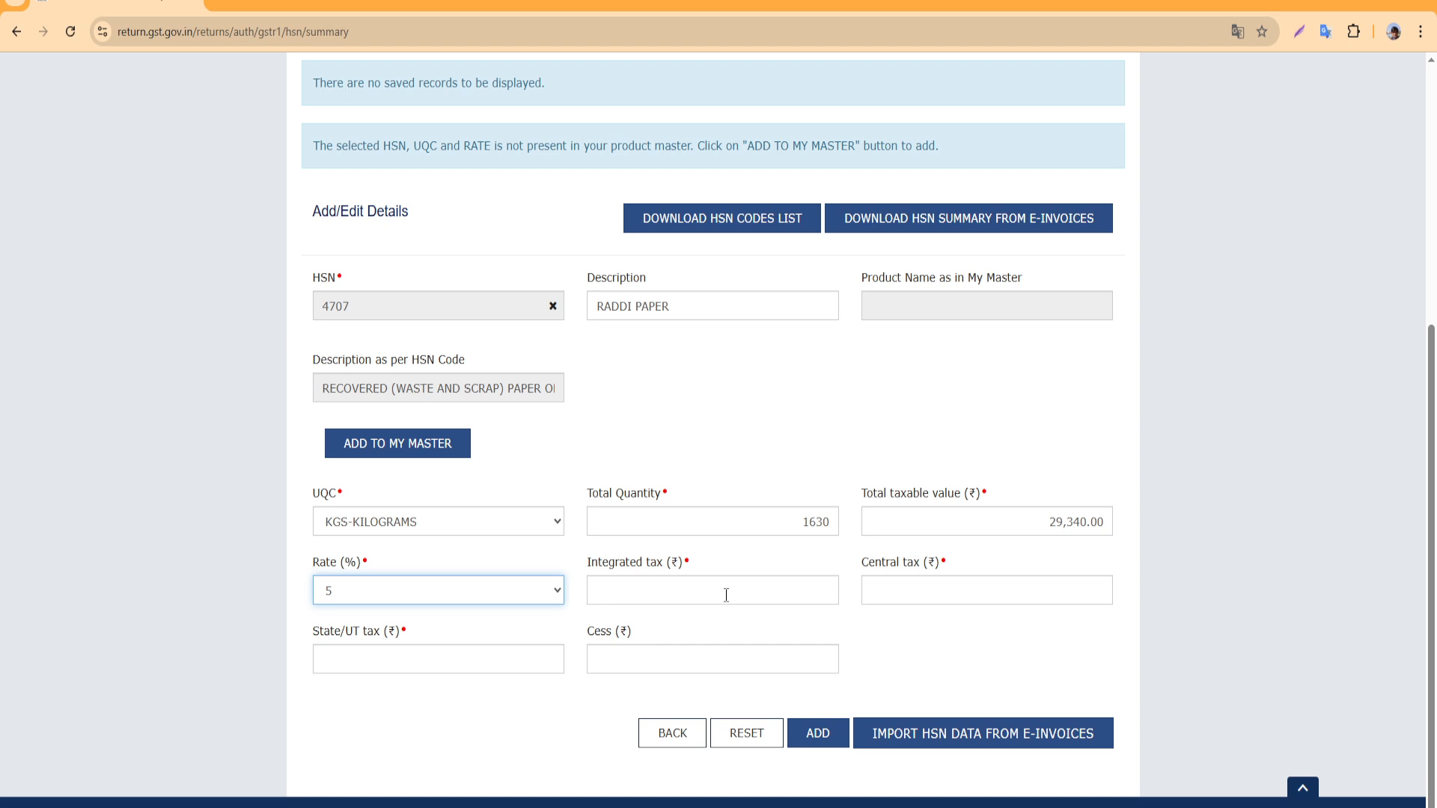
pyautogui.click(958, 589)
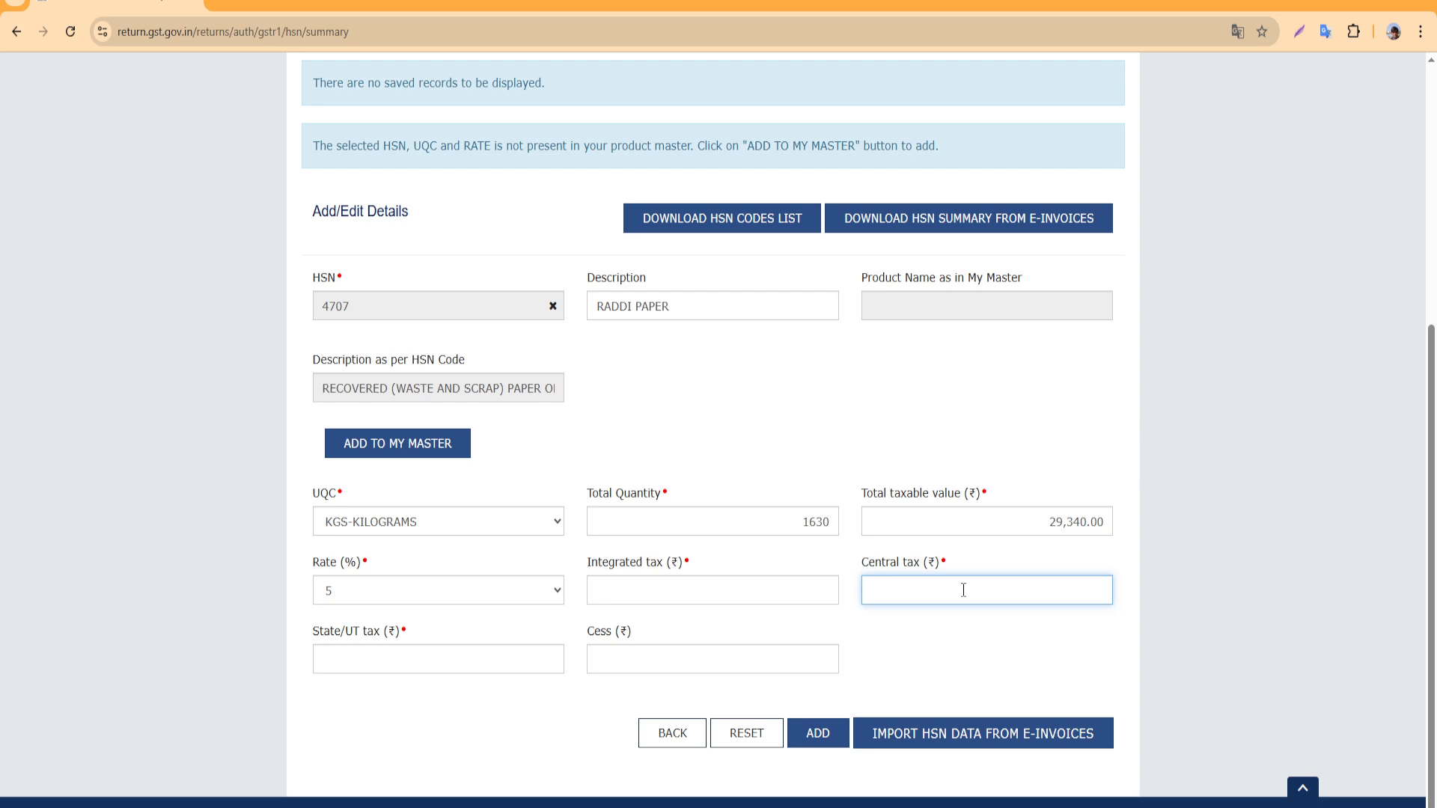
pyautogui.write('733.50')
pyautogui.click(473, 672)
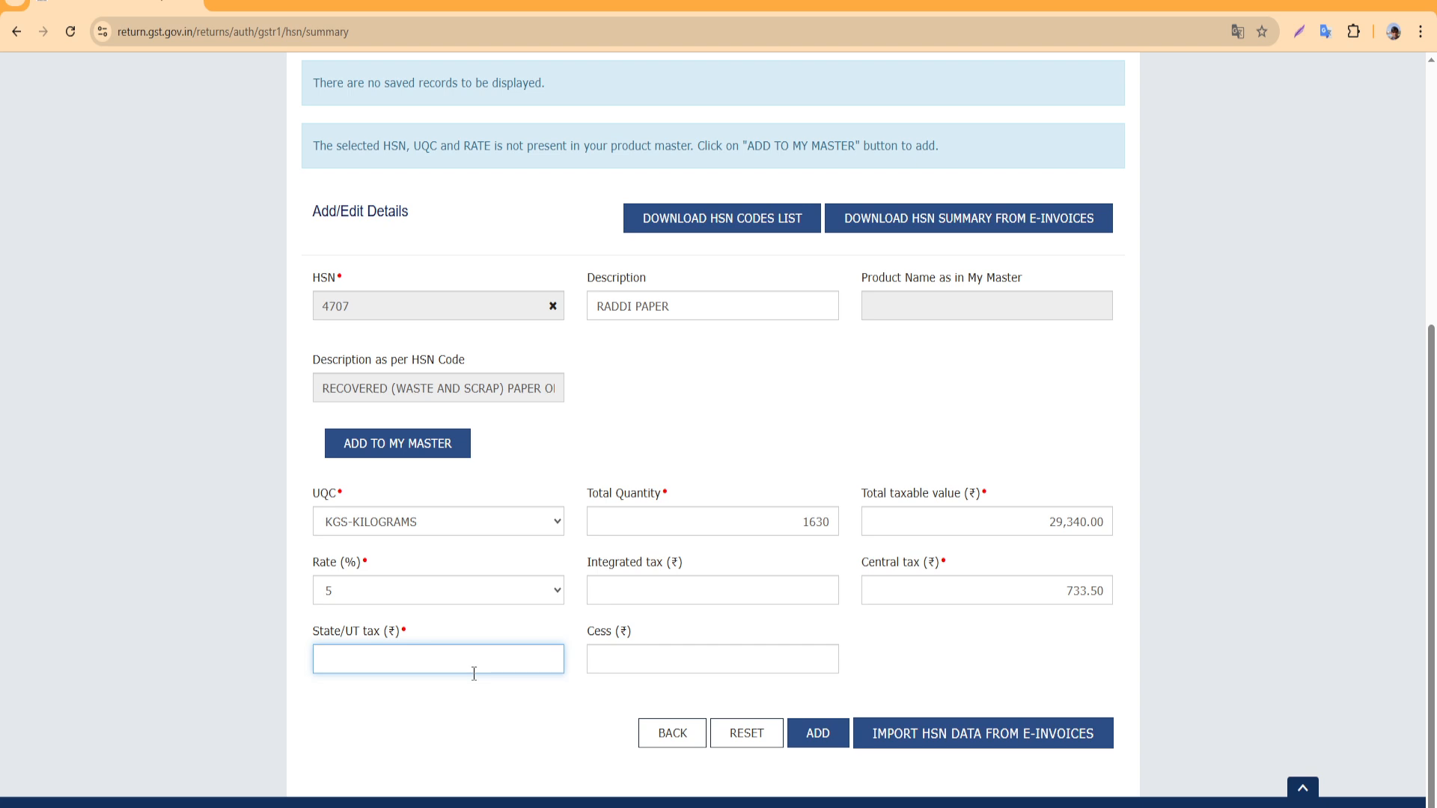
pyautogui.write('733.5')
pyautogui.click(702, 658)
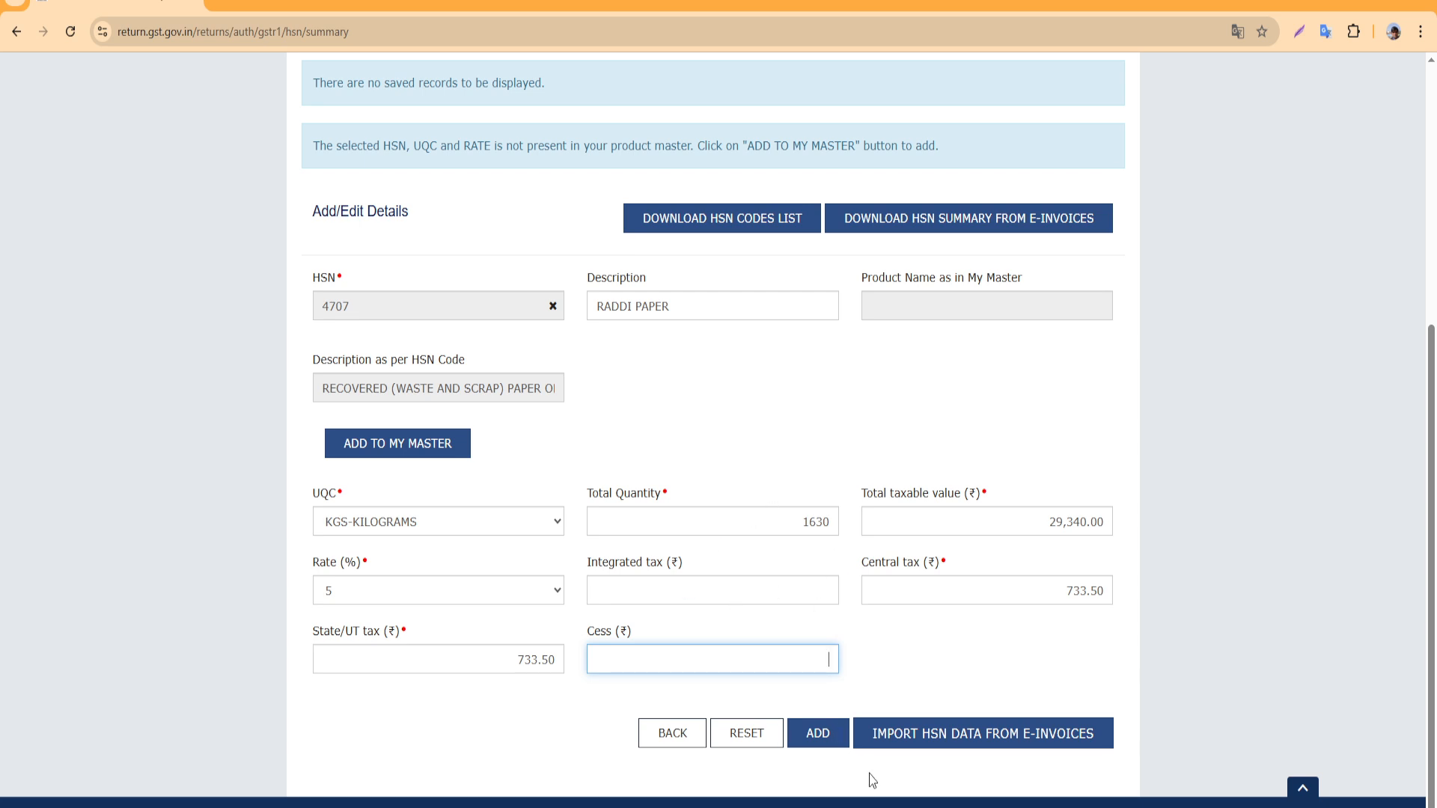
# Add the HSN 4707 line, save it, and go back to the June GSTR-1 overview
pyautogui.click(819, 736)
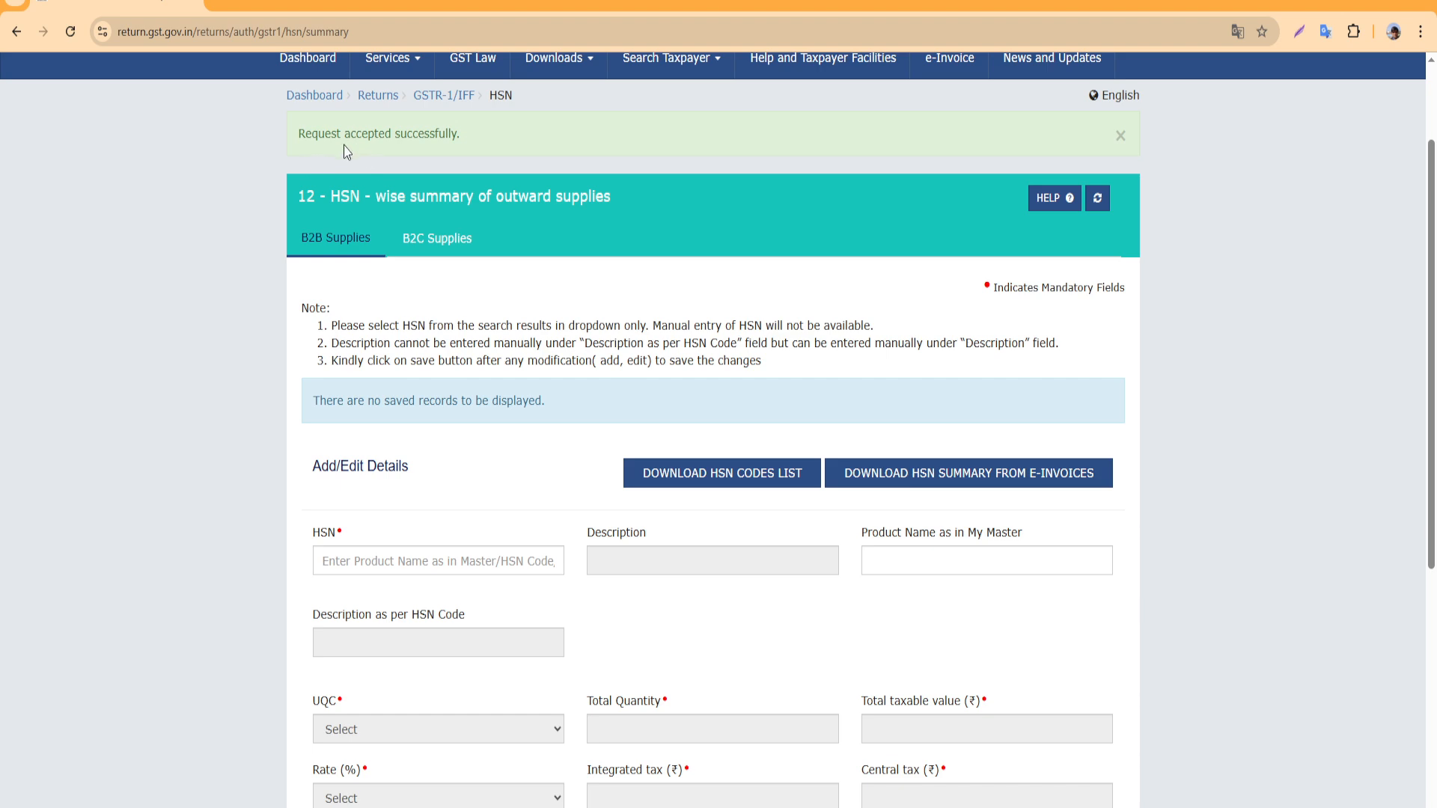
pyautogui.scroll(2, 483, 327)
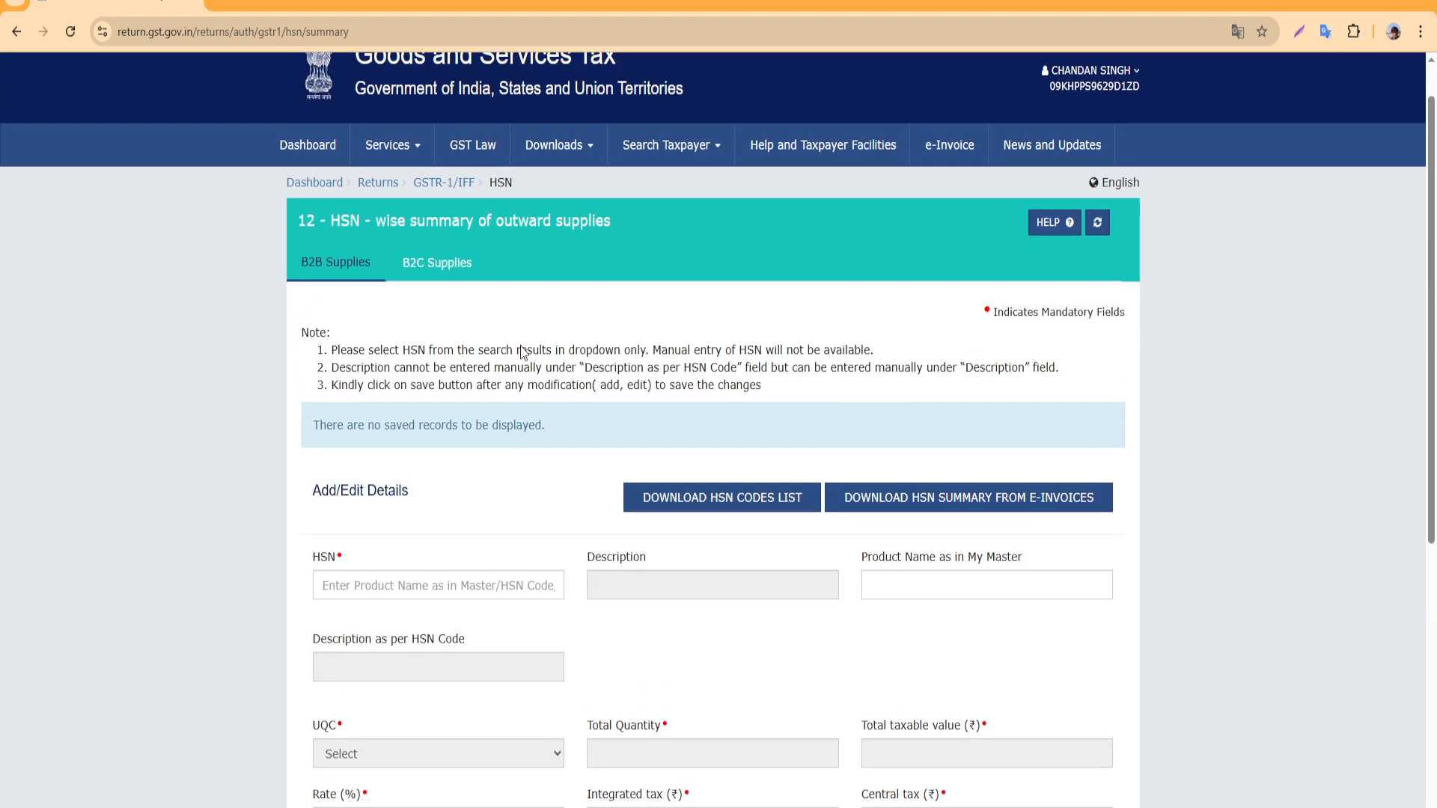
pyautogui.scroll(-7, 819, 446)
pyautogui.scroll(-1, 801, 486)
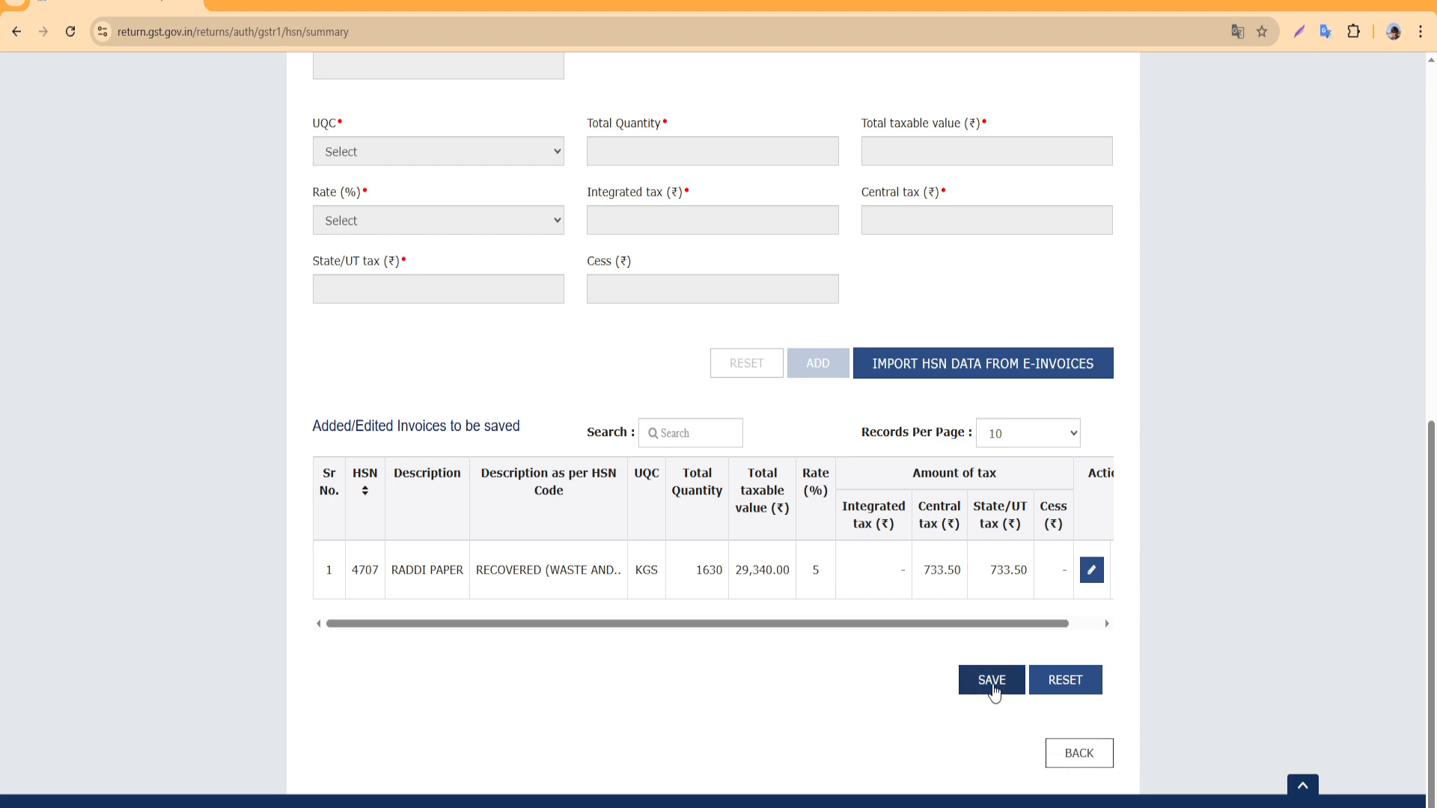
pyautogui.click(996, 679)
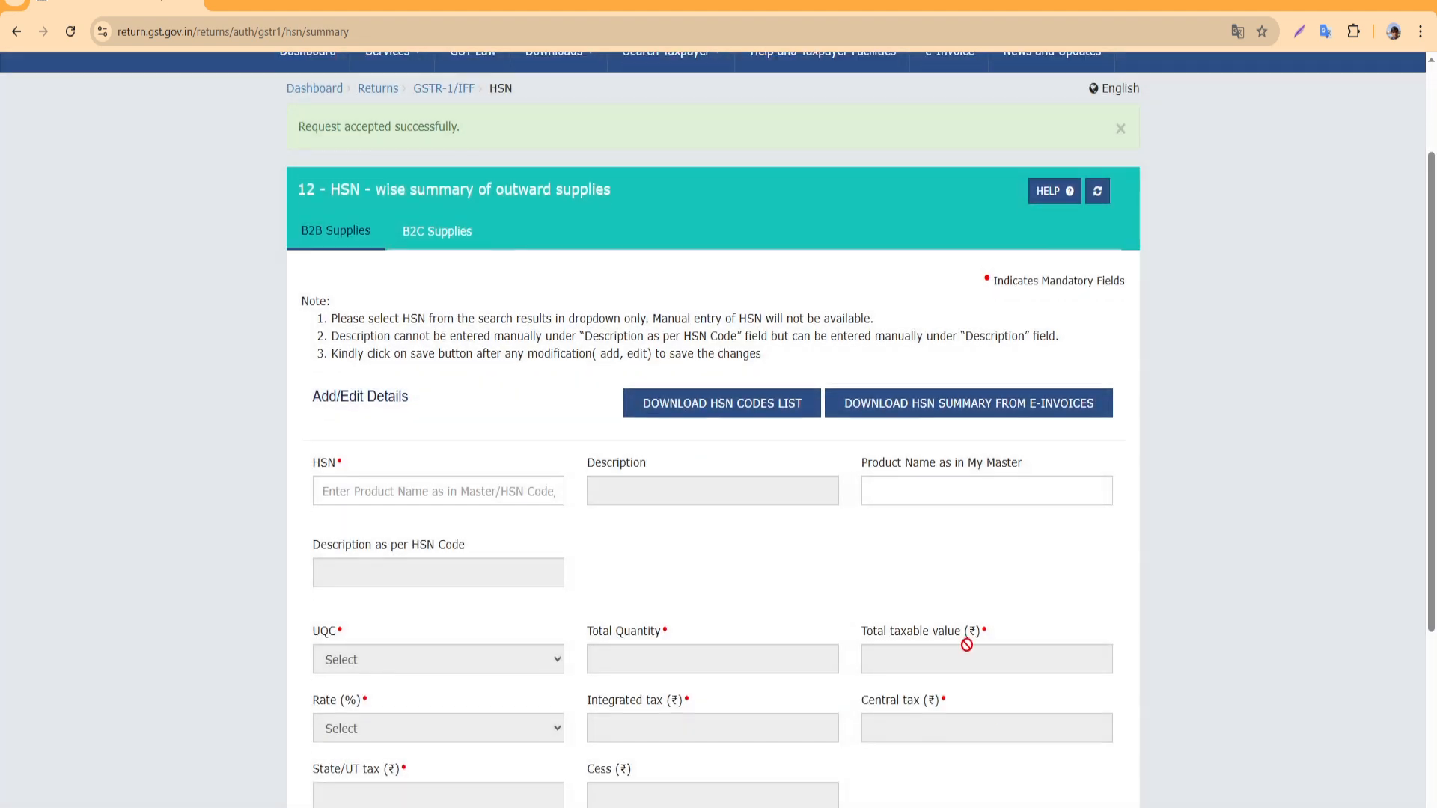
pyautogui.scroll(-5, 973, 644)
pyautogui.click(1079, 753)
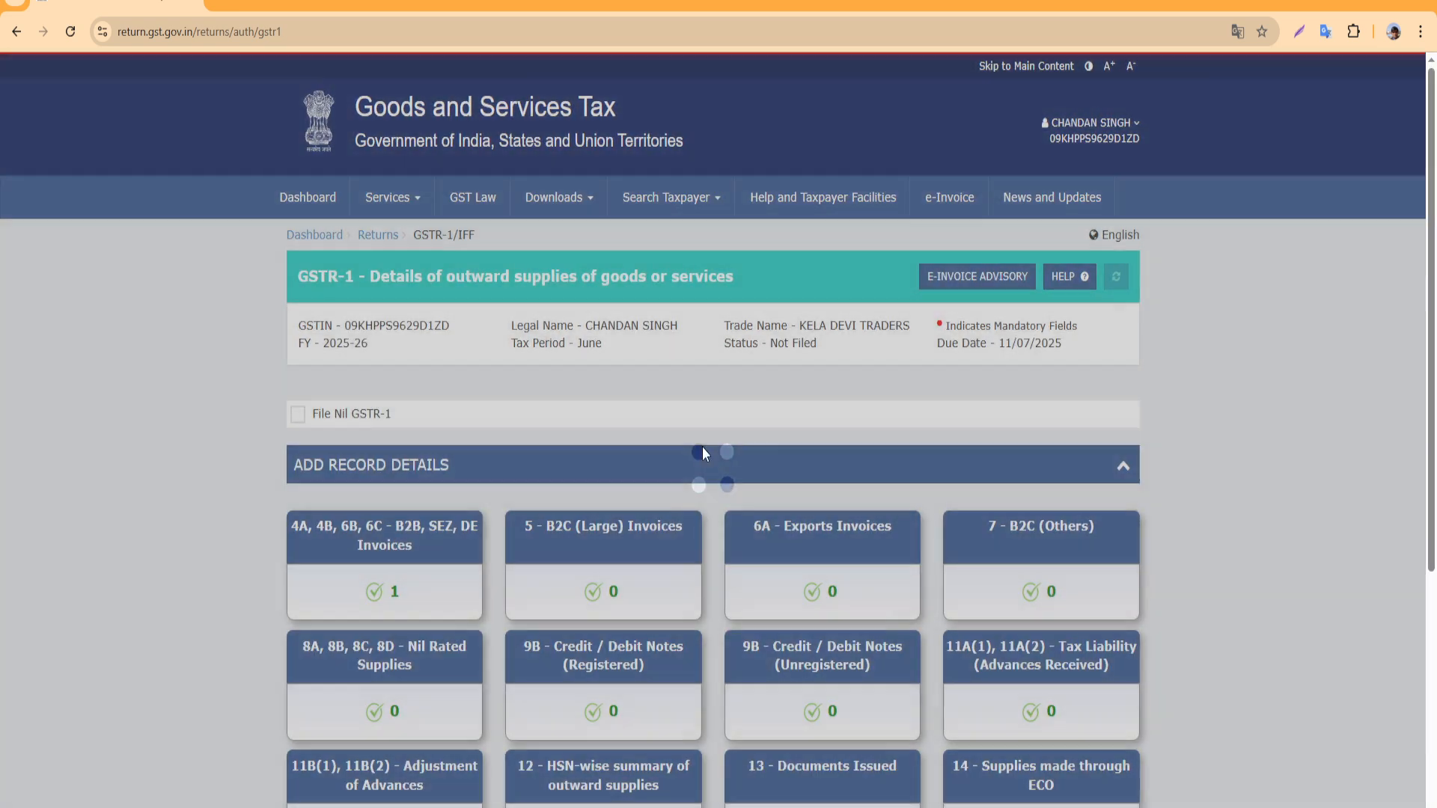
pyautogui.scroll(-3, 749, 524)
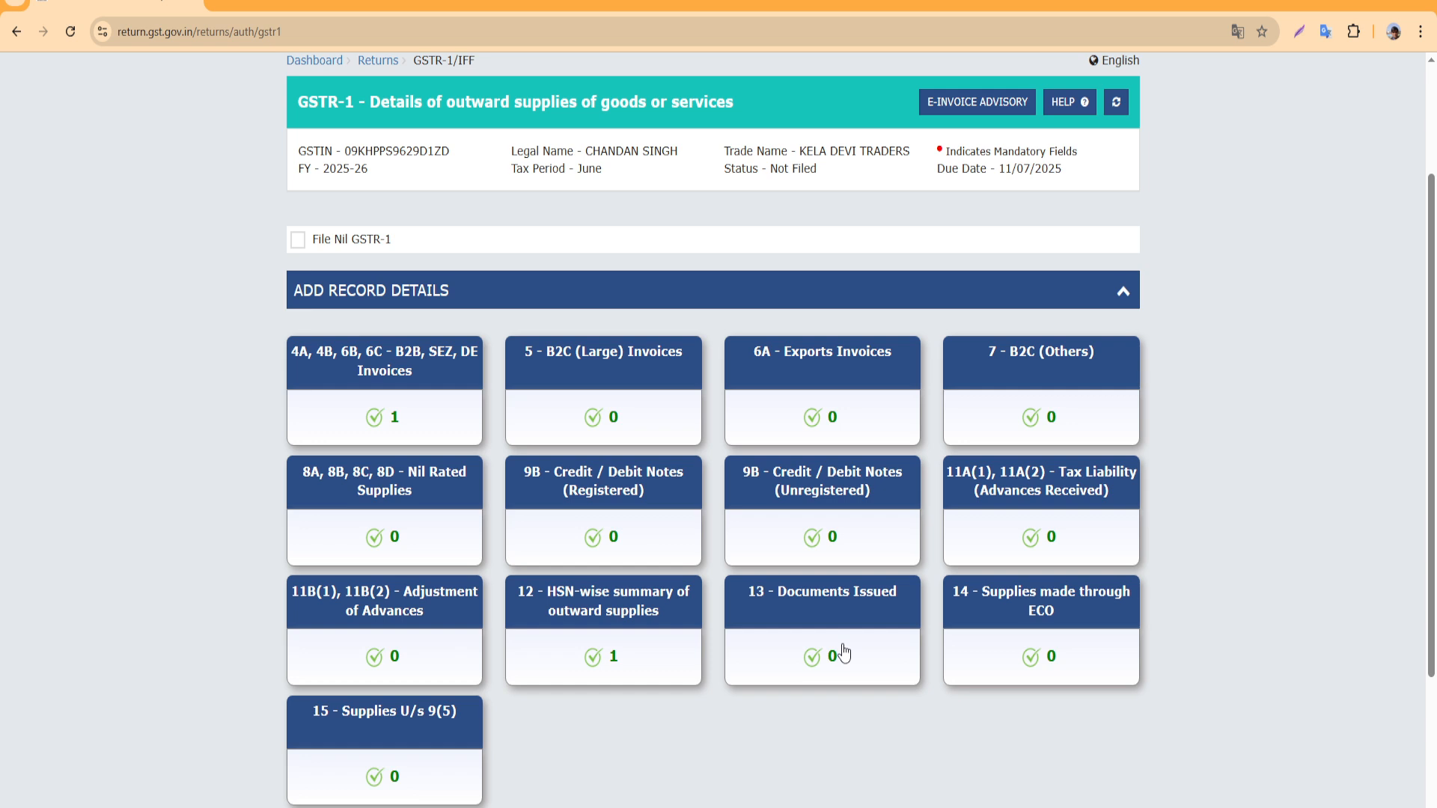
# Open Table 13 Documents Issued from the GSTR-1 overview
pyautogui.click(809, 634)
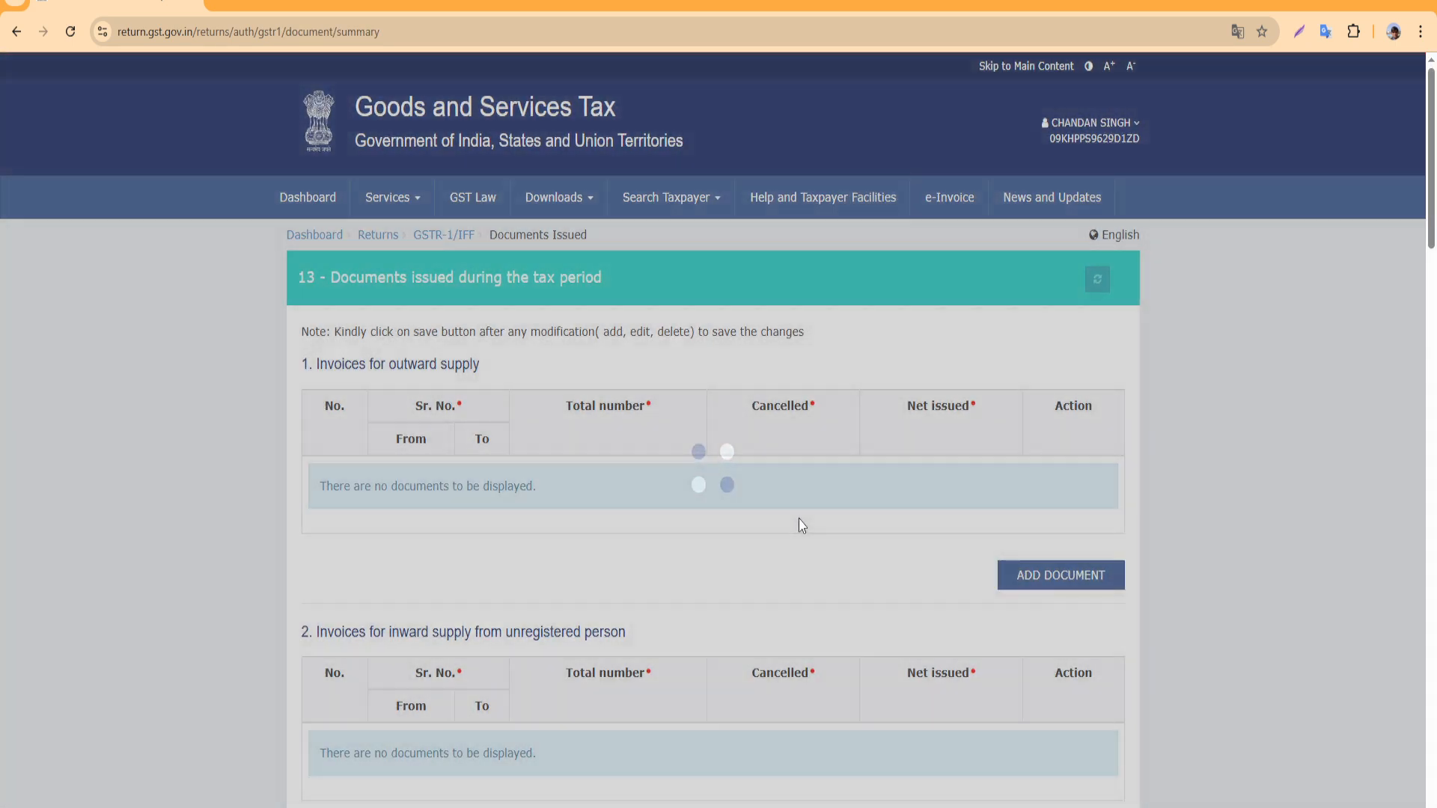
pyautogui.scroll(-2, 942, 603)
pyautogui.scroll(-2, 839, 584)
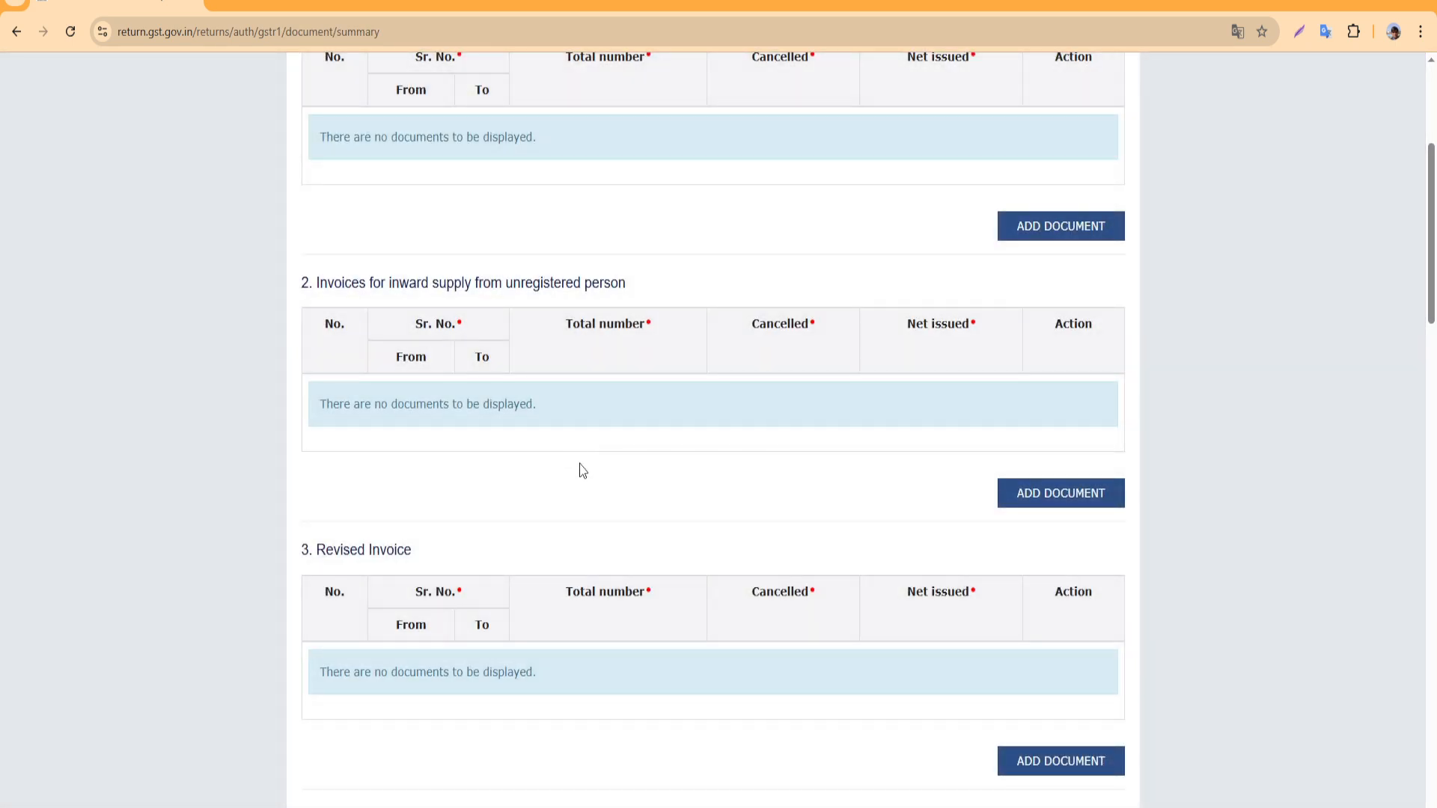
pyautogui.scroll(3, 586, 477)
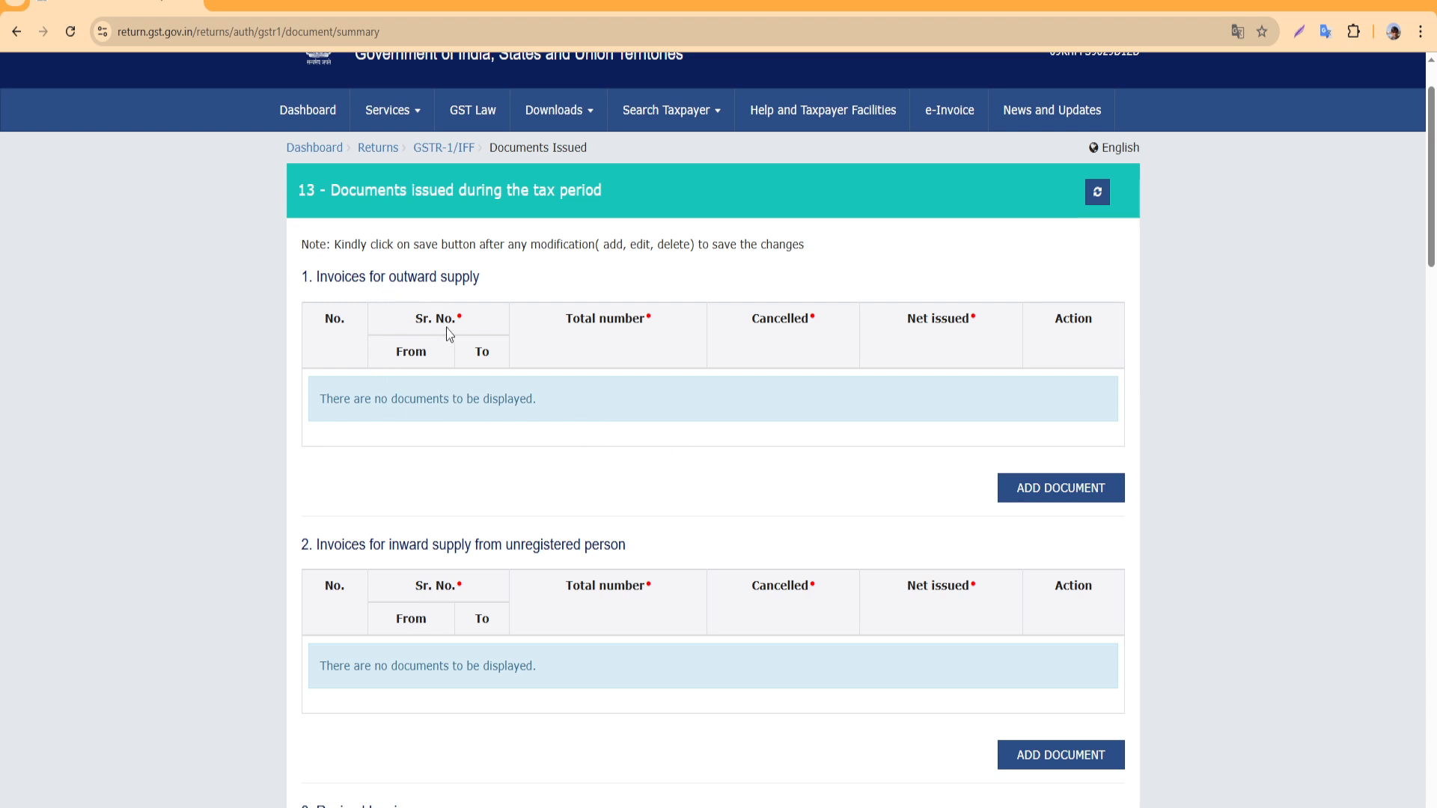
pyautogui.scroll(1, 490, 472)
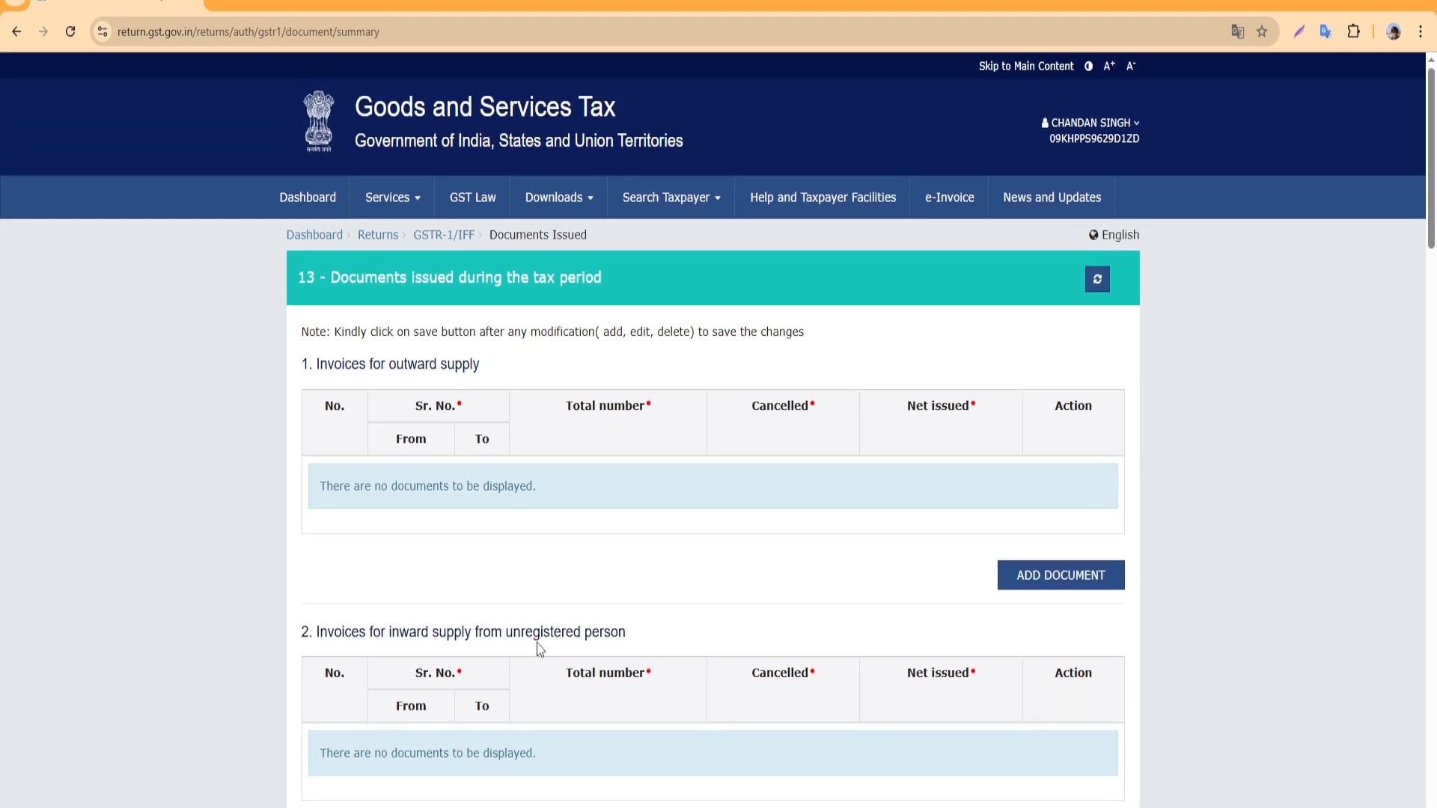
pyautogui.scroll(-1, 524, 628)
pyautogui.scroll(1, 1007, 486)
# Add an outward-supply invoice row: serial 4 to 4, total 1, cancelled 0
pyautogui.click(1072, 575)
pyautogui.click(431, 487)
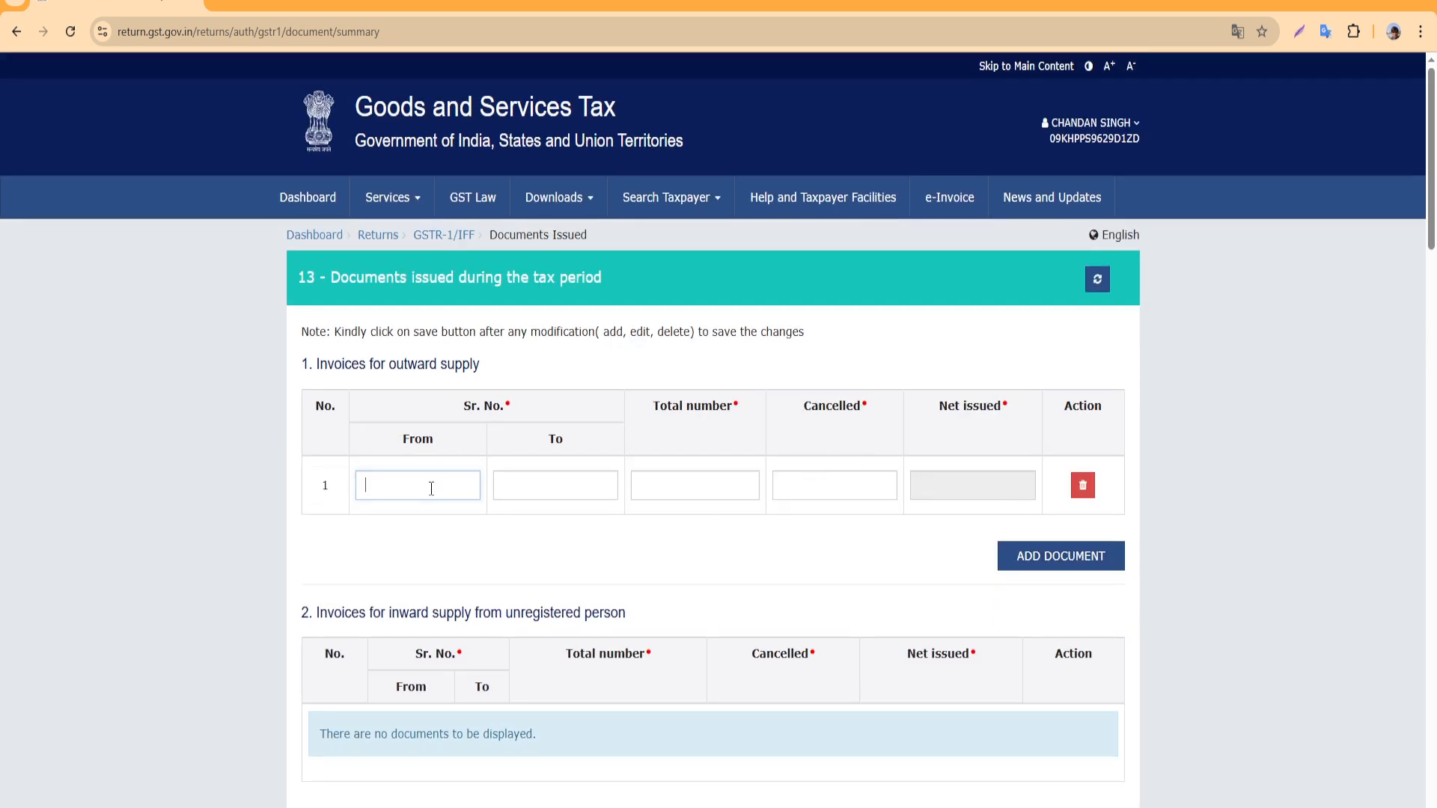
pyautogui.write('4')
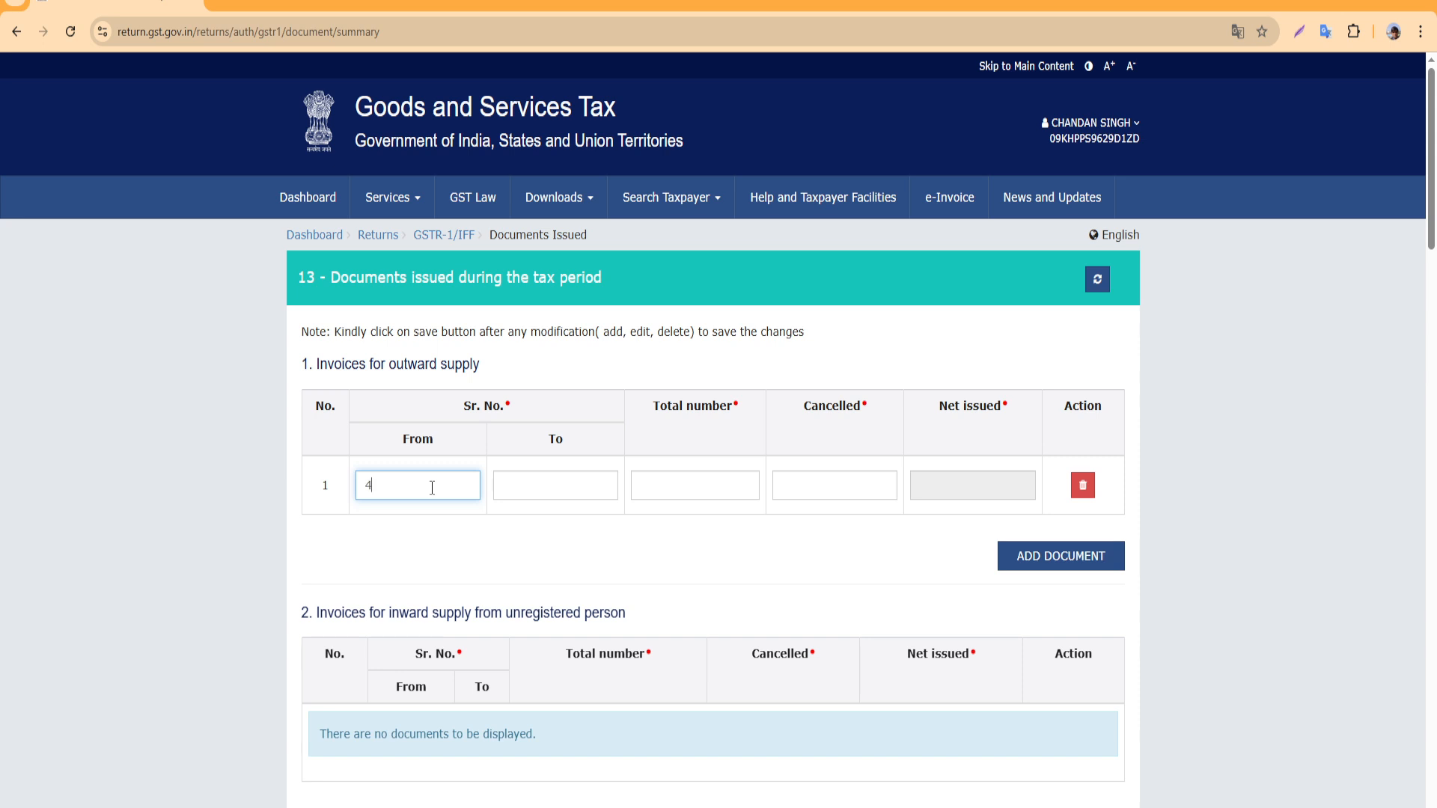
pyautogui.click(599, 488)
pyautogui.write('4')
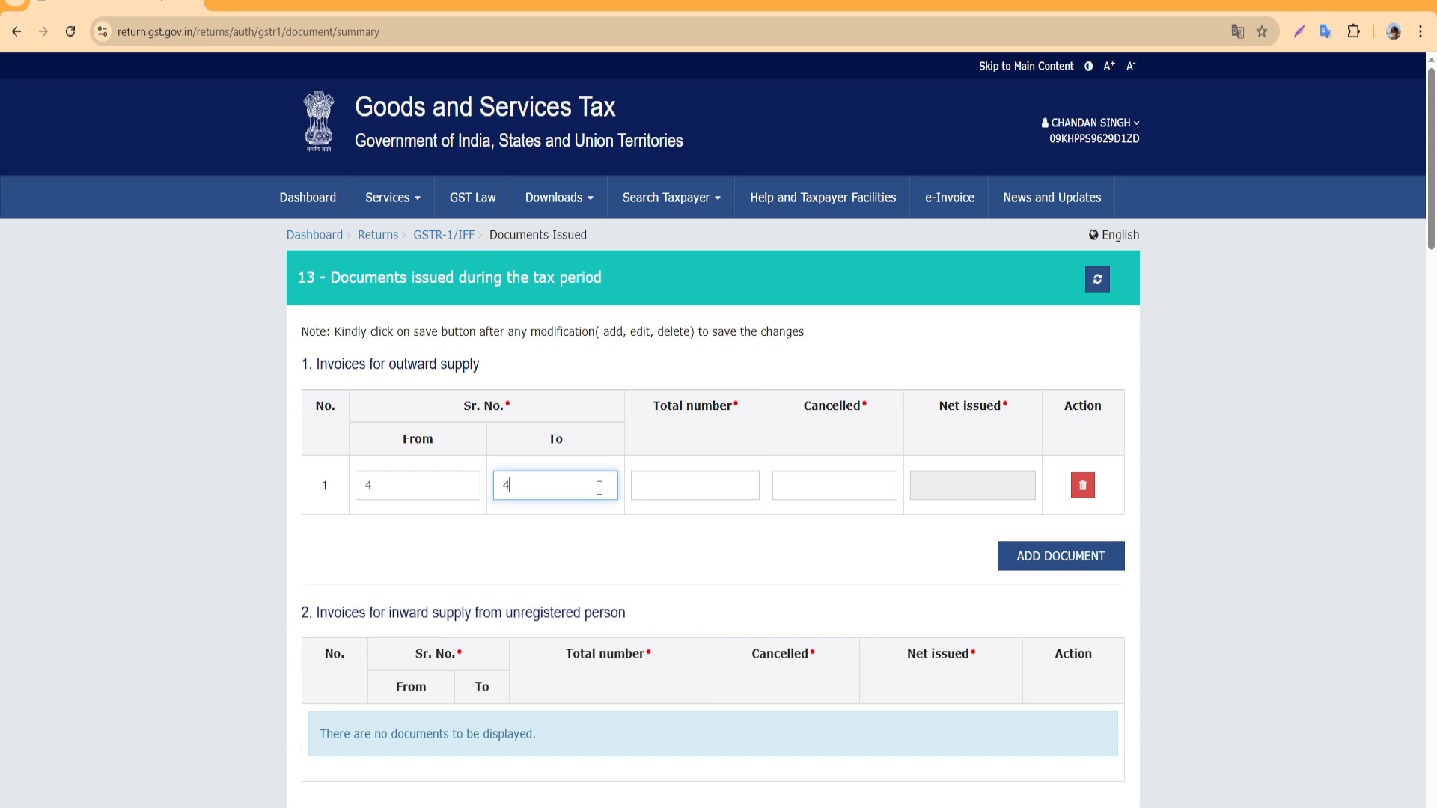
pyautogui.click(676, 485)
pyautogui.click(511, 331)
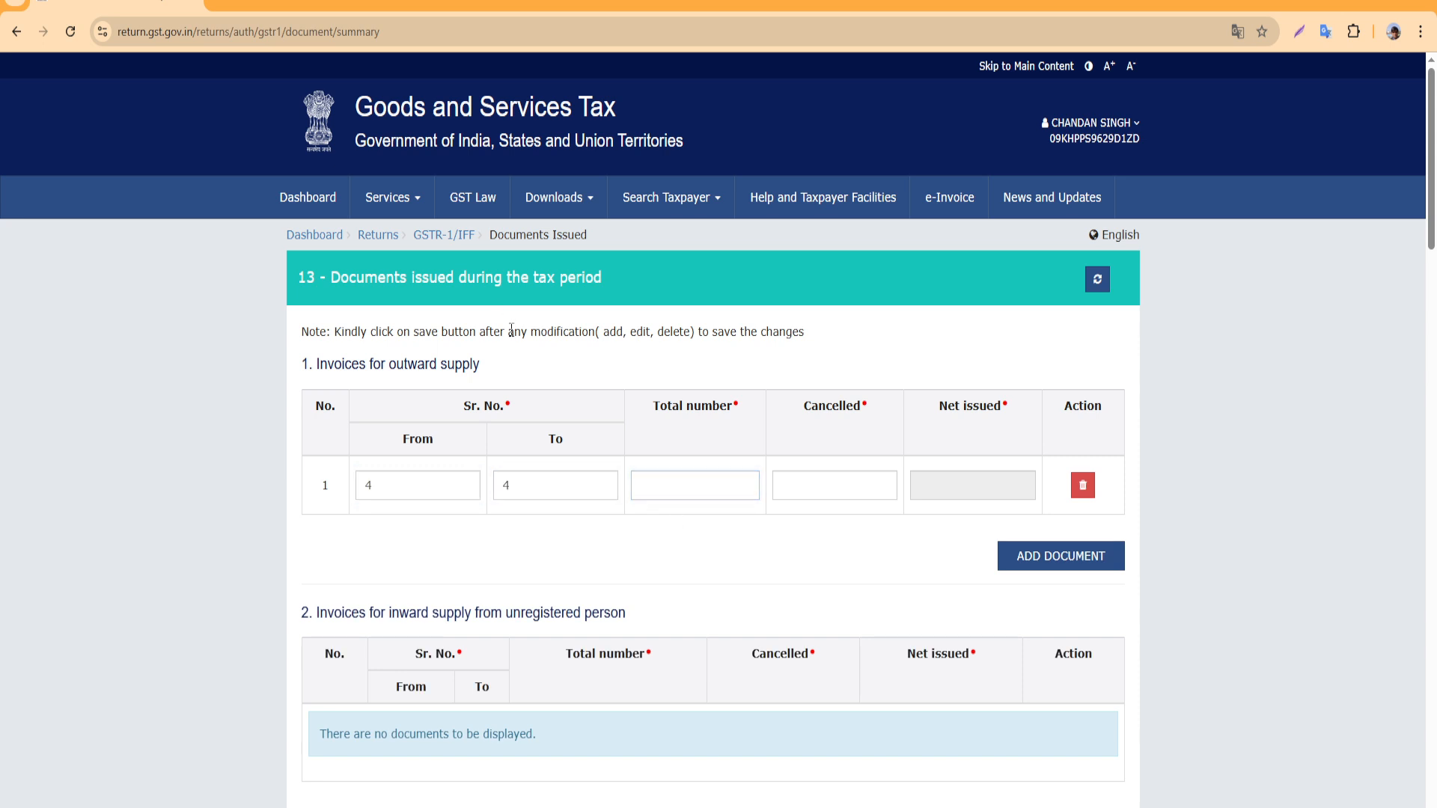
pyautogui.click(687, 488)
pyautogui.write('1')
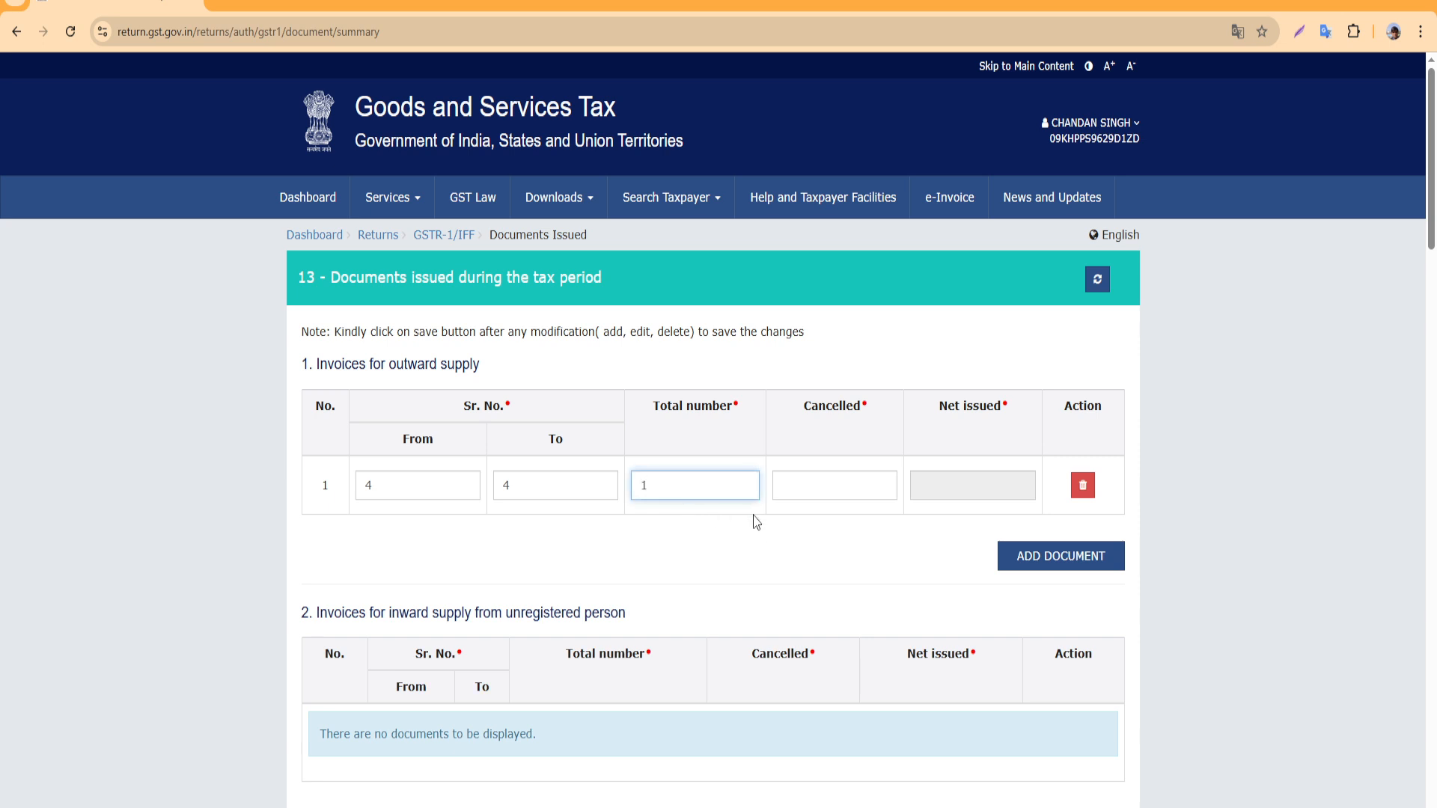
pyautogui.click(854, 485)
pyautogui.write('0')
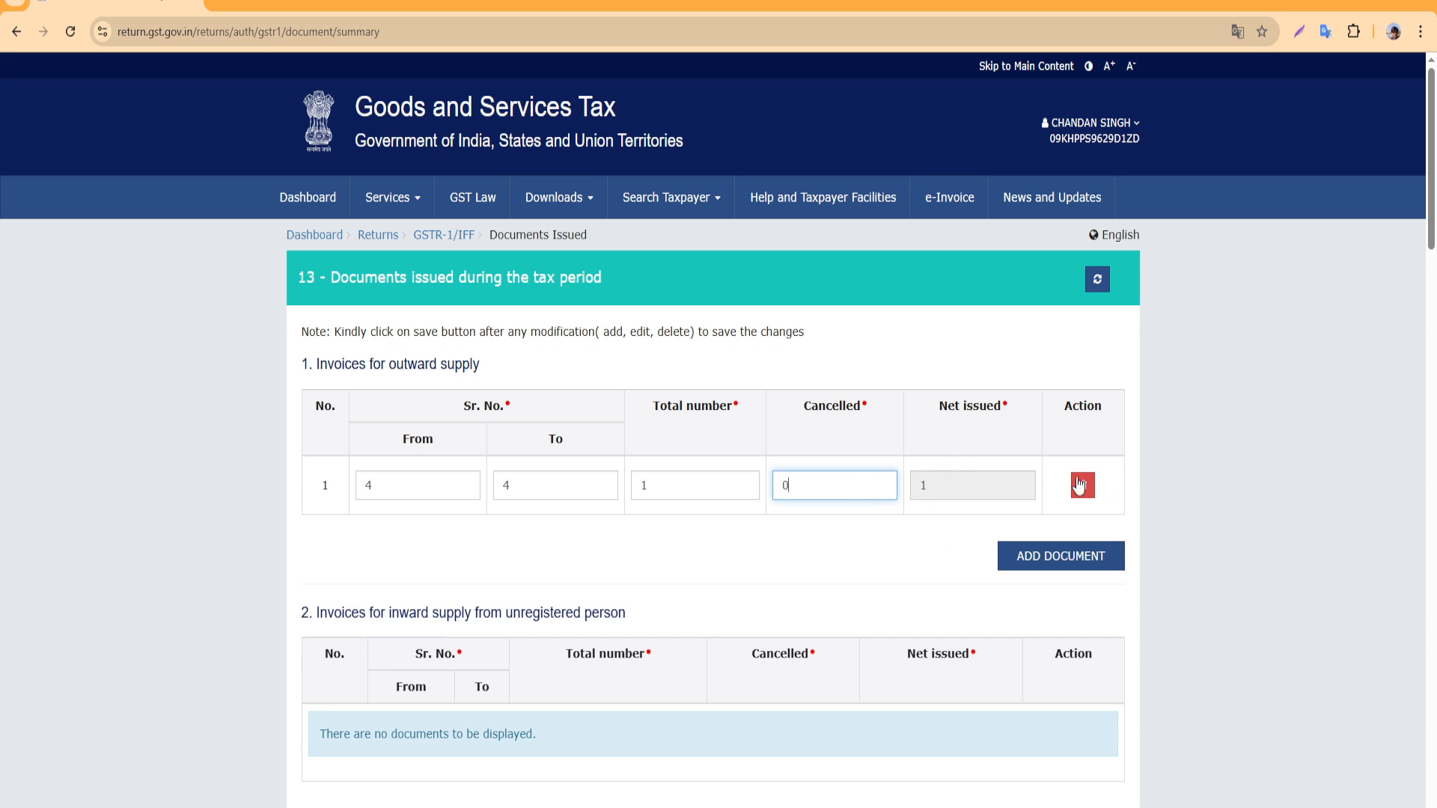
# Remove the extra empty invoice row that was added
pyautogui.click(1060, 563)
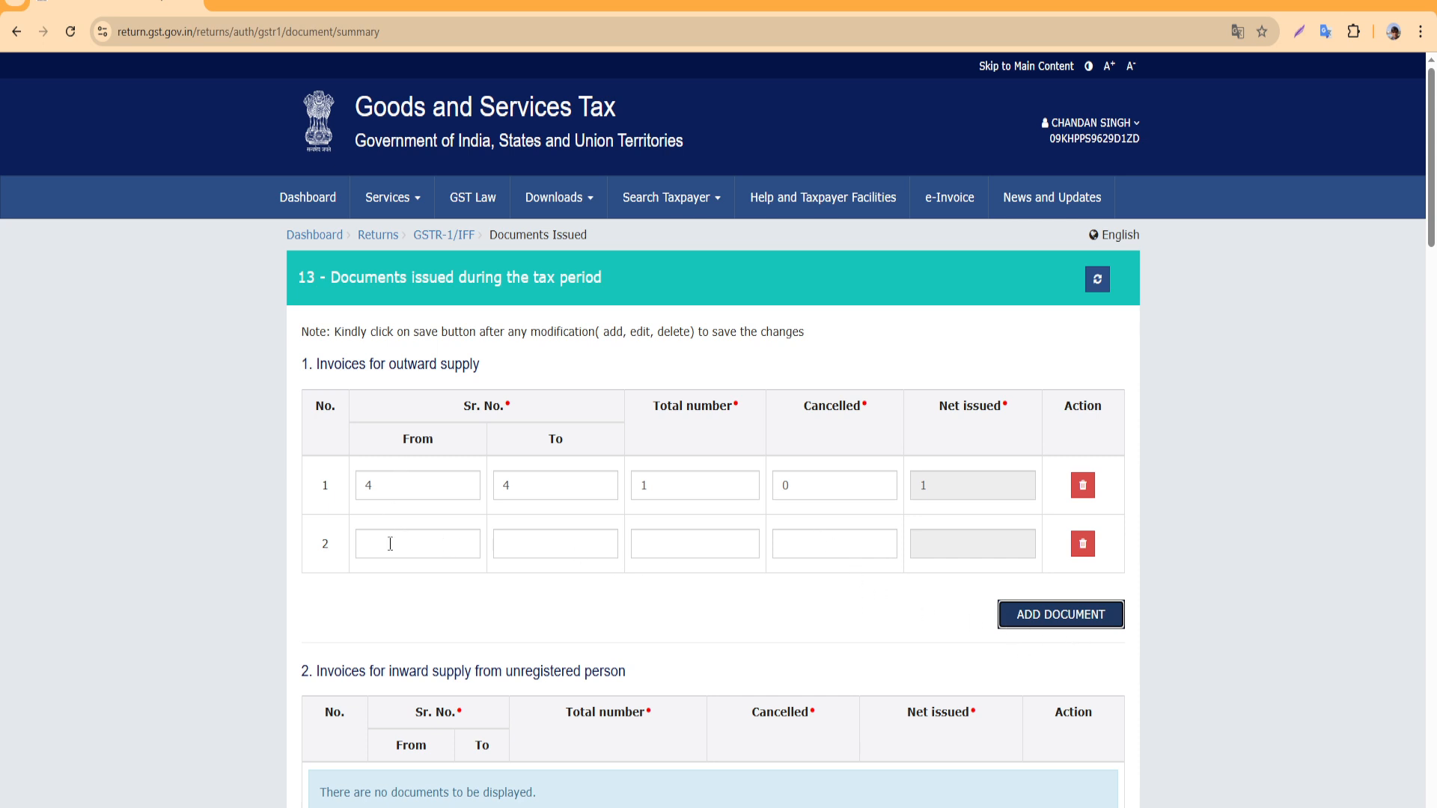
pyautogui.click(1082, 546)
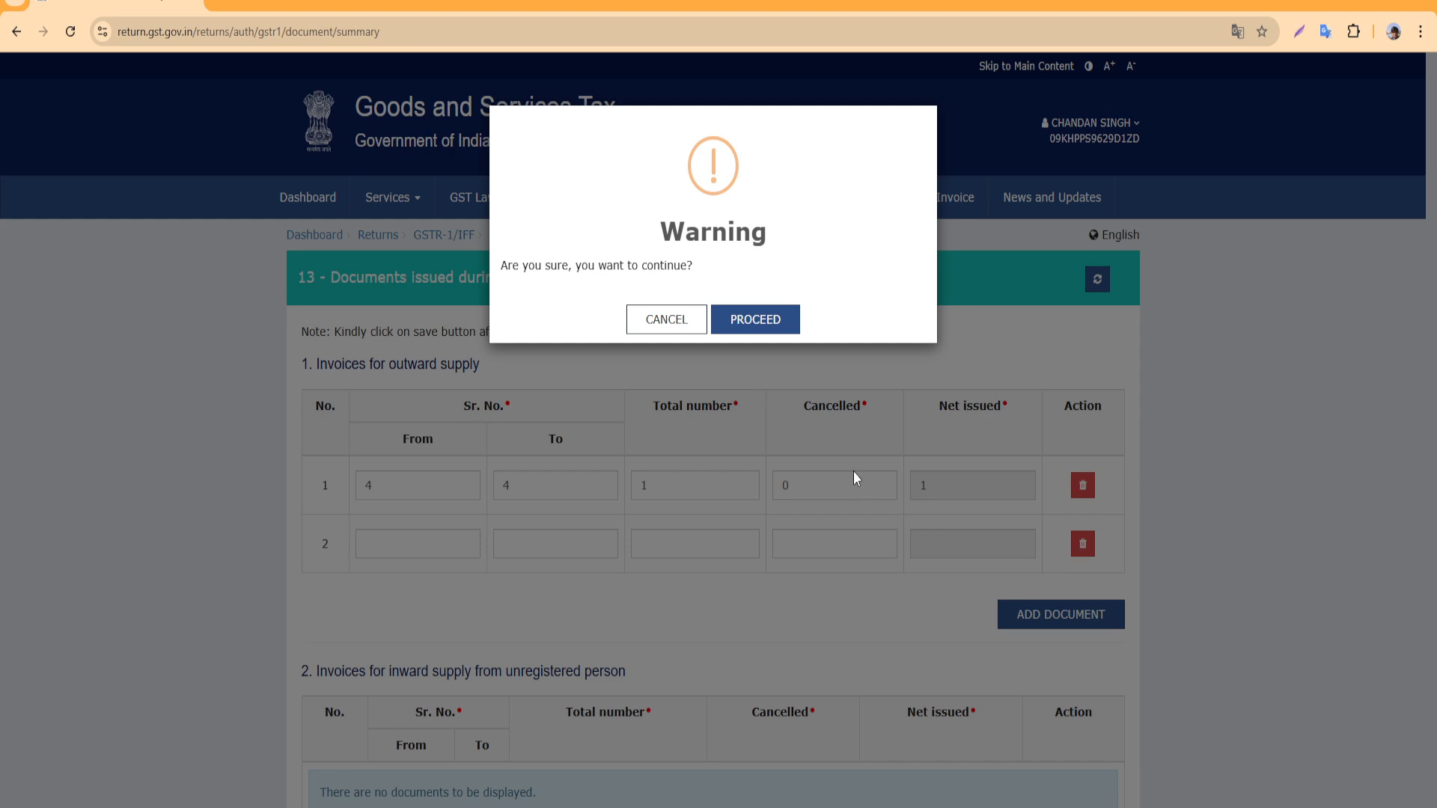
pyautogui.click(749, 322)
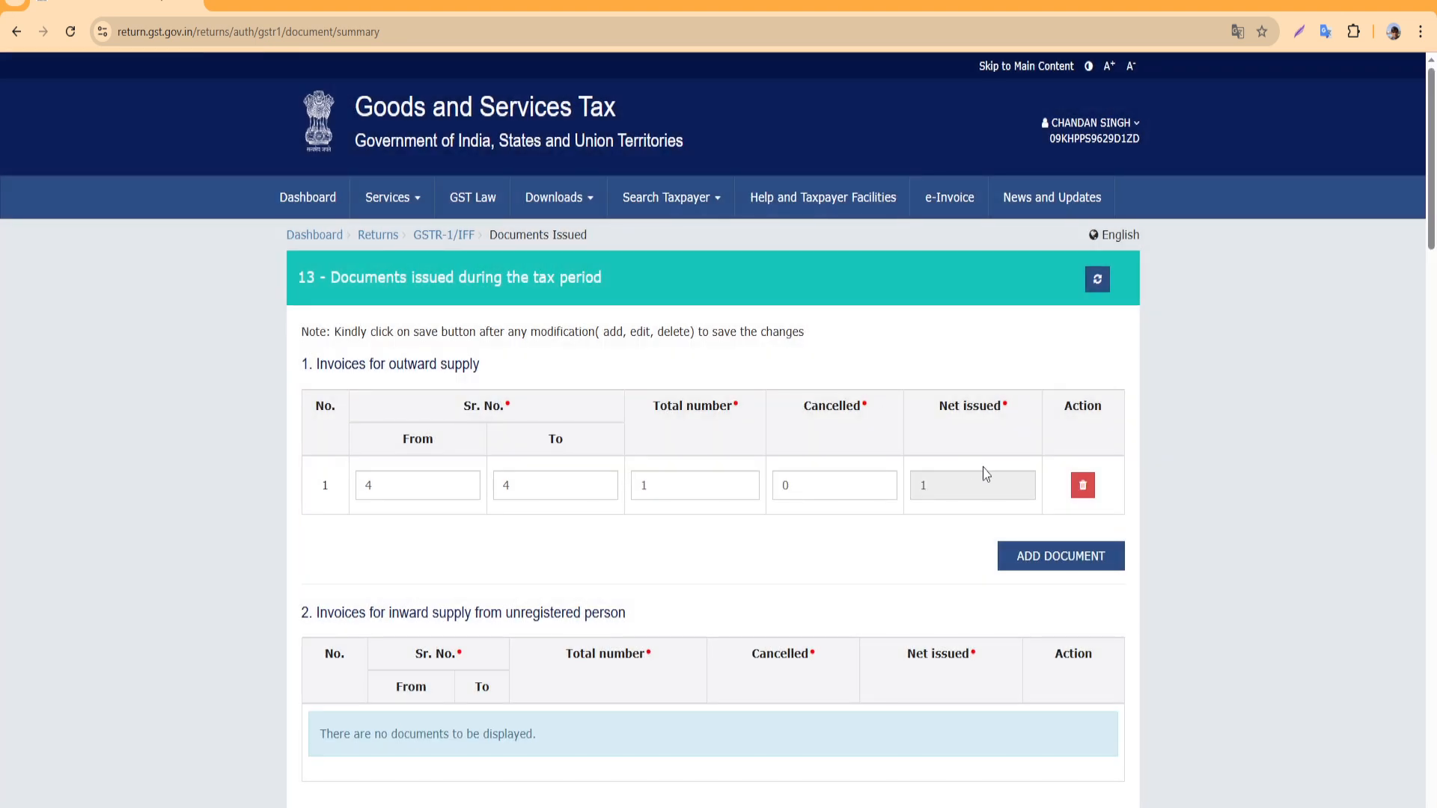
# Save the serial 4–4 invoice entry in Table 13, refresh it, and return to the GSTR-1 overview
pyautogui.scroll(-5, 984, 464)
pyautogui.scroll(-20, 984, 454)
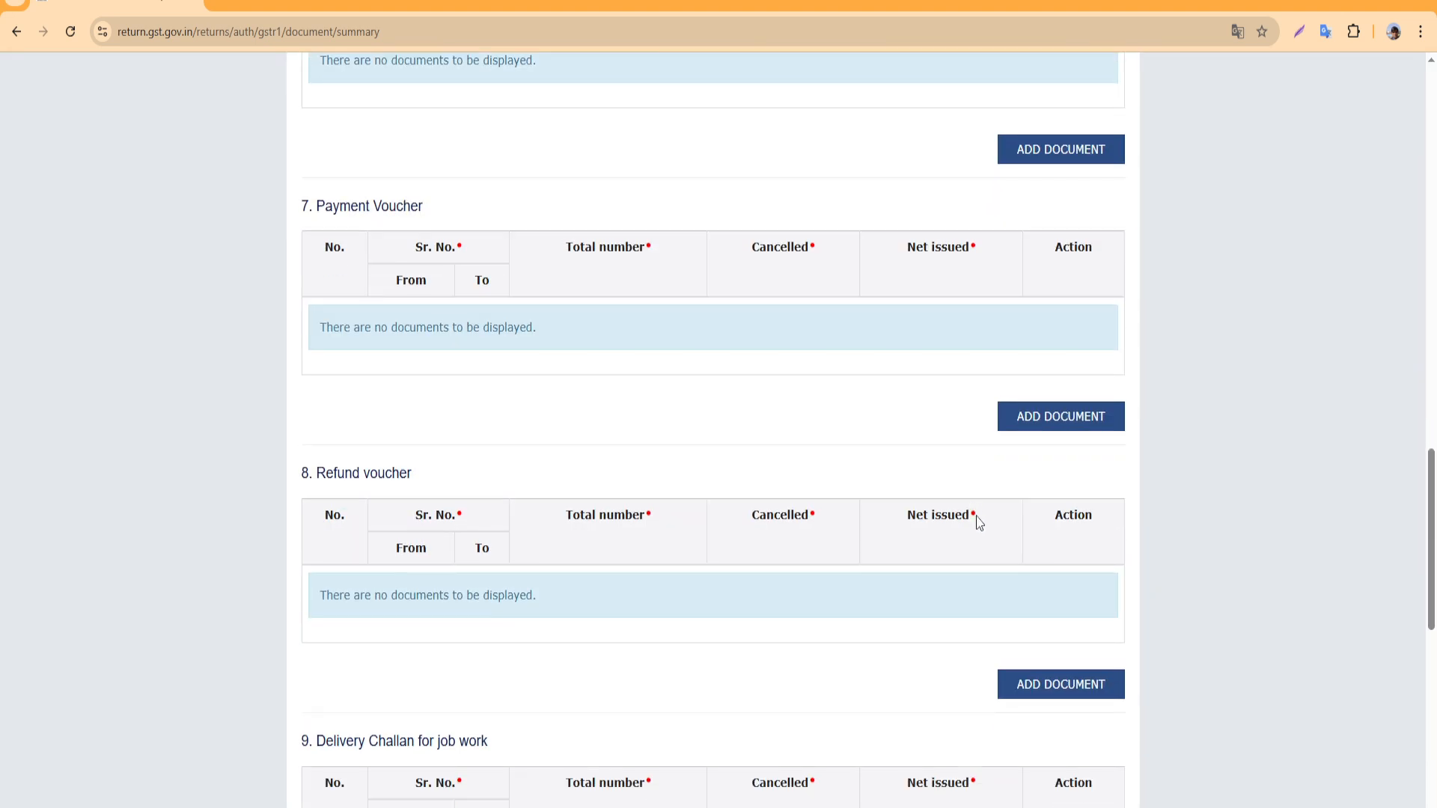
pyautogui.scroll(-2, 984, 534)
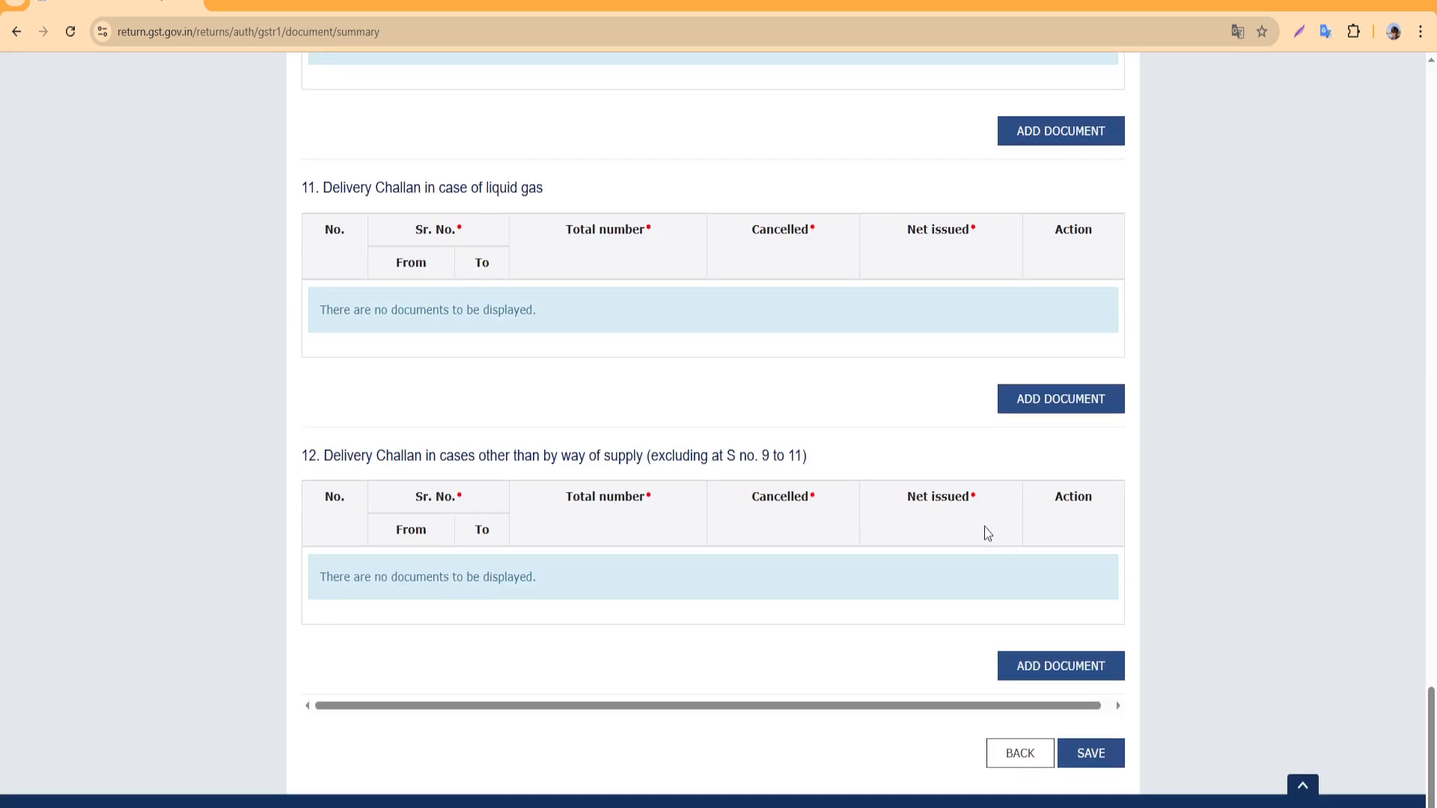
pyautogui.click(1091, 756)
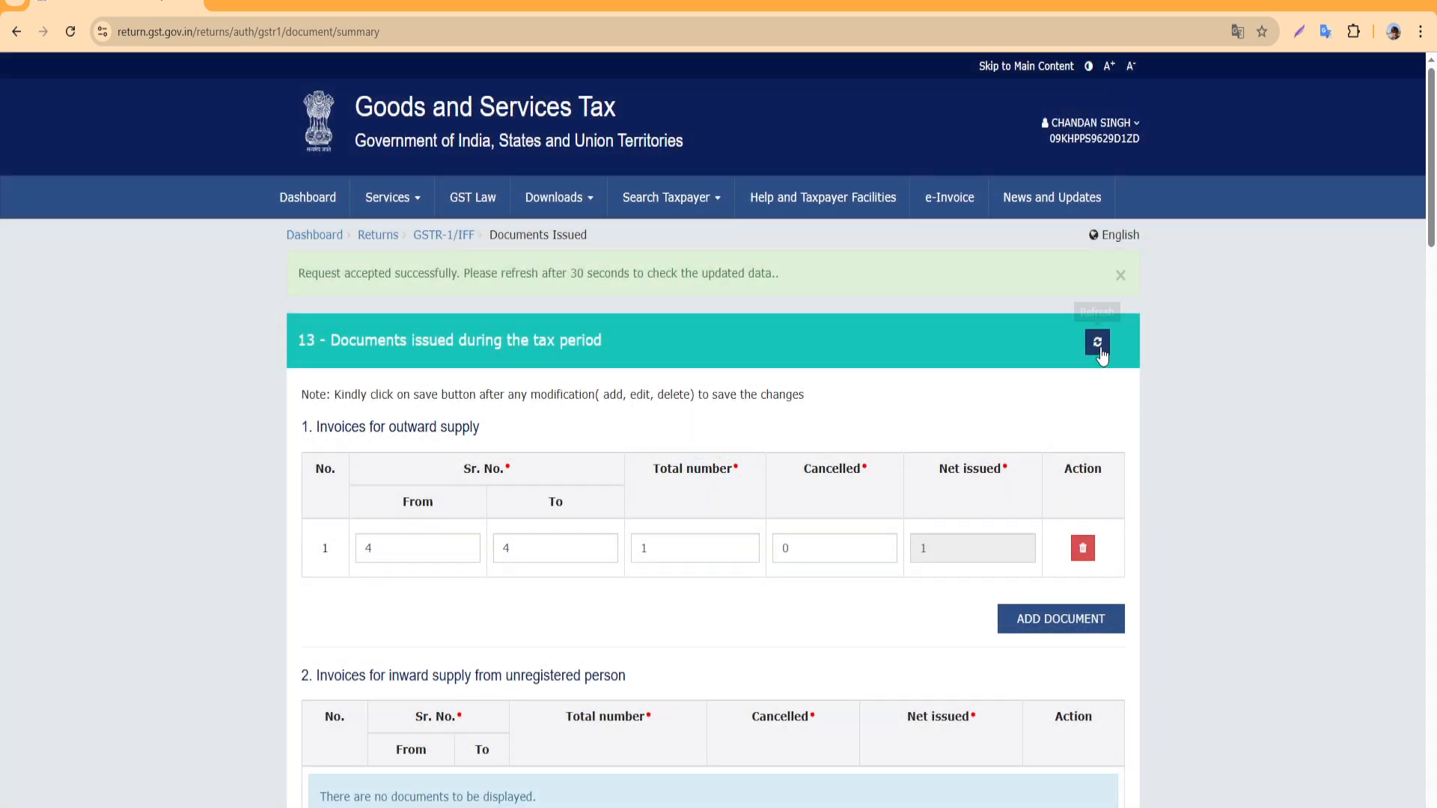
pyautogui.click(1097, 346)
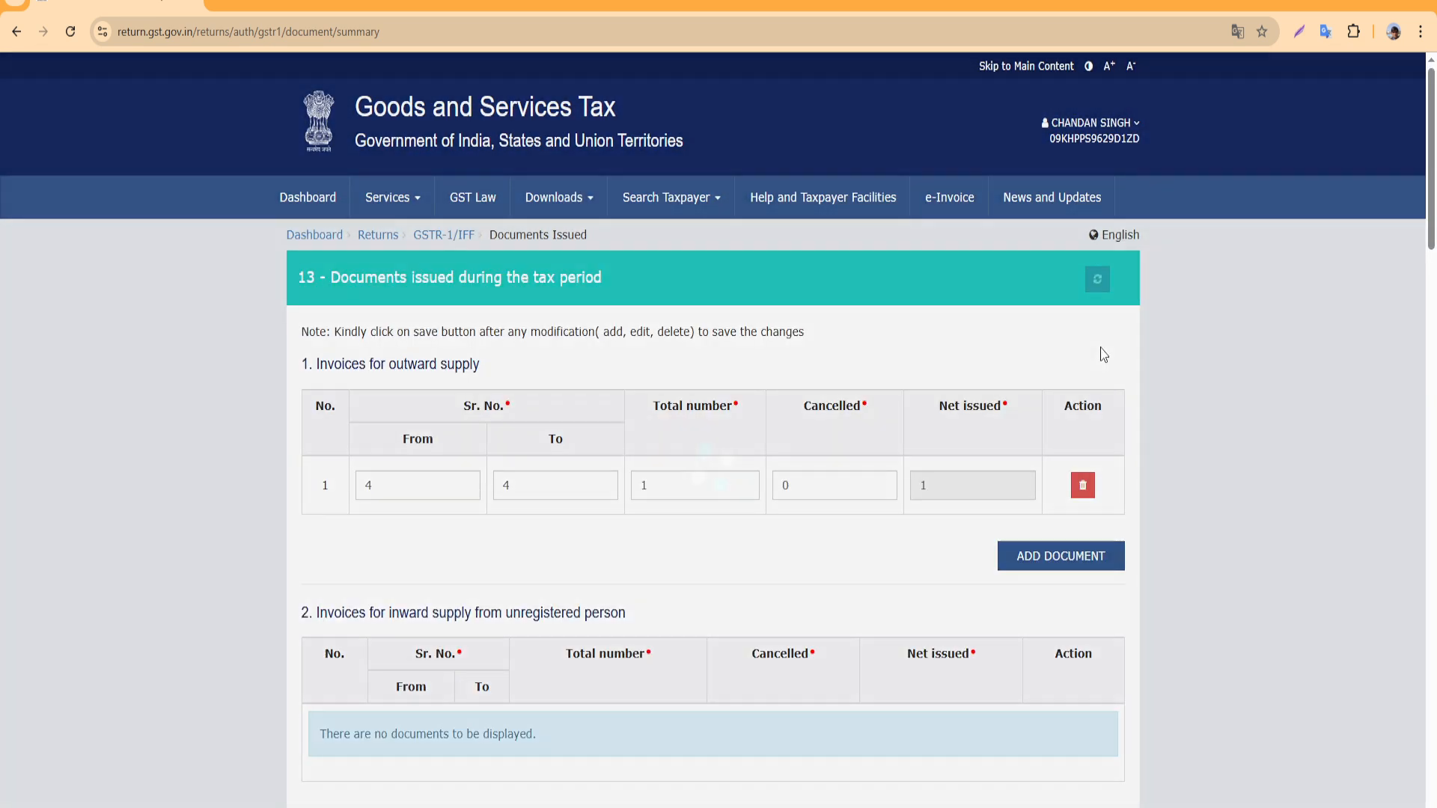
pyautogui.scroll(-20, 1016, 683)
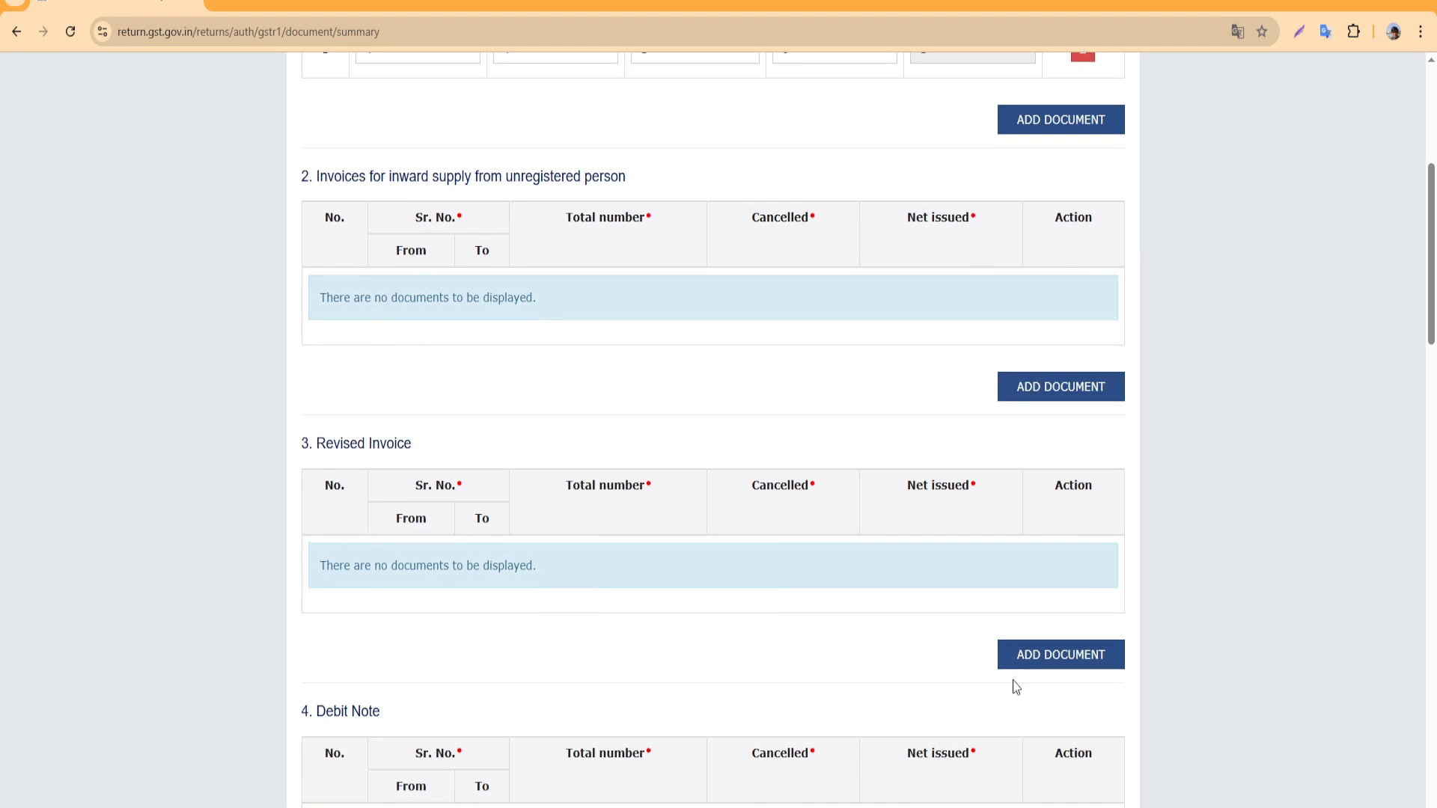
pyautogui.scroll(-13, 1016, 678)
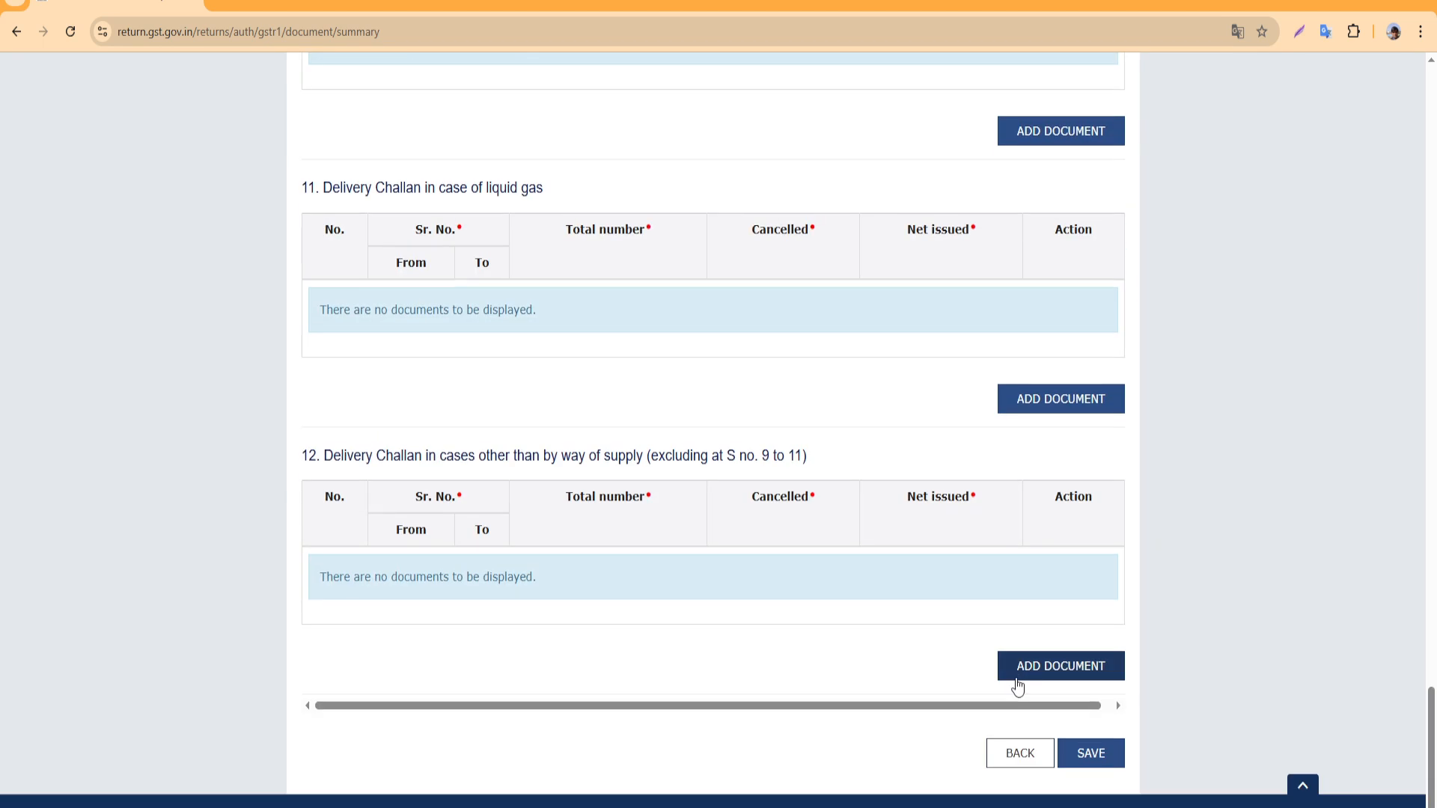
pyautogui.click(1020, 754)
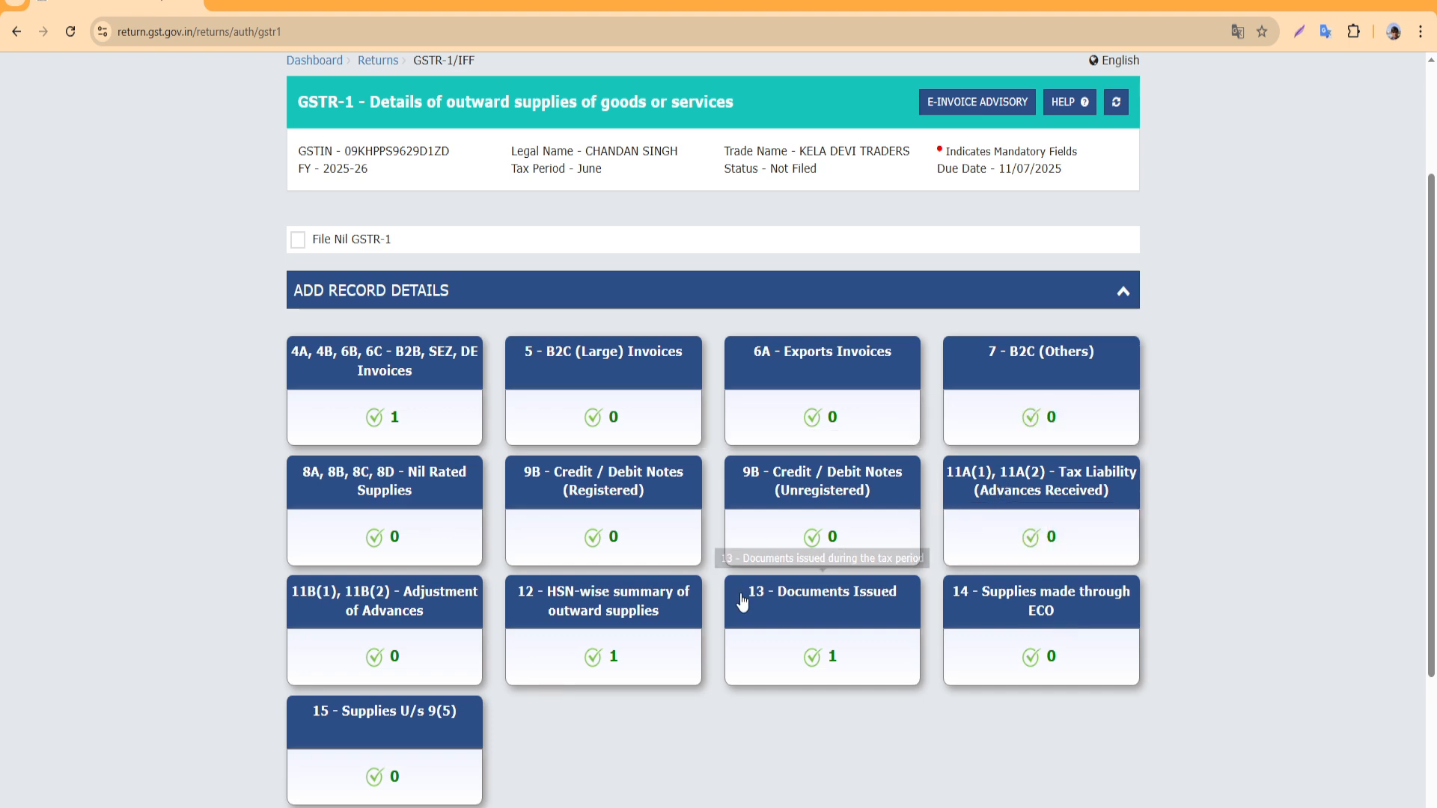
pyautogui.scroll(-4, 753, 554)
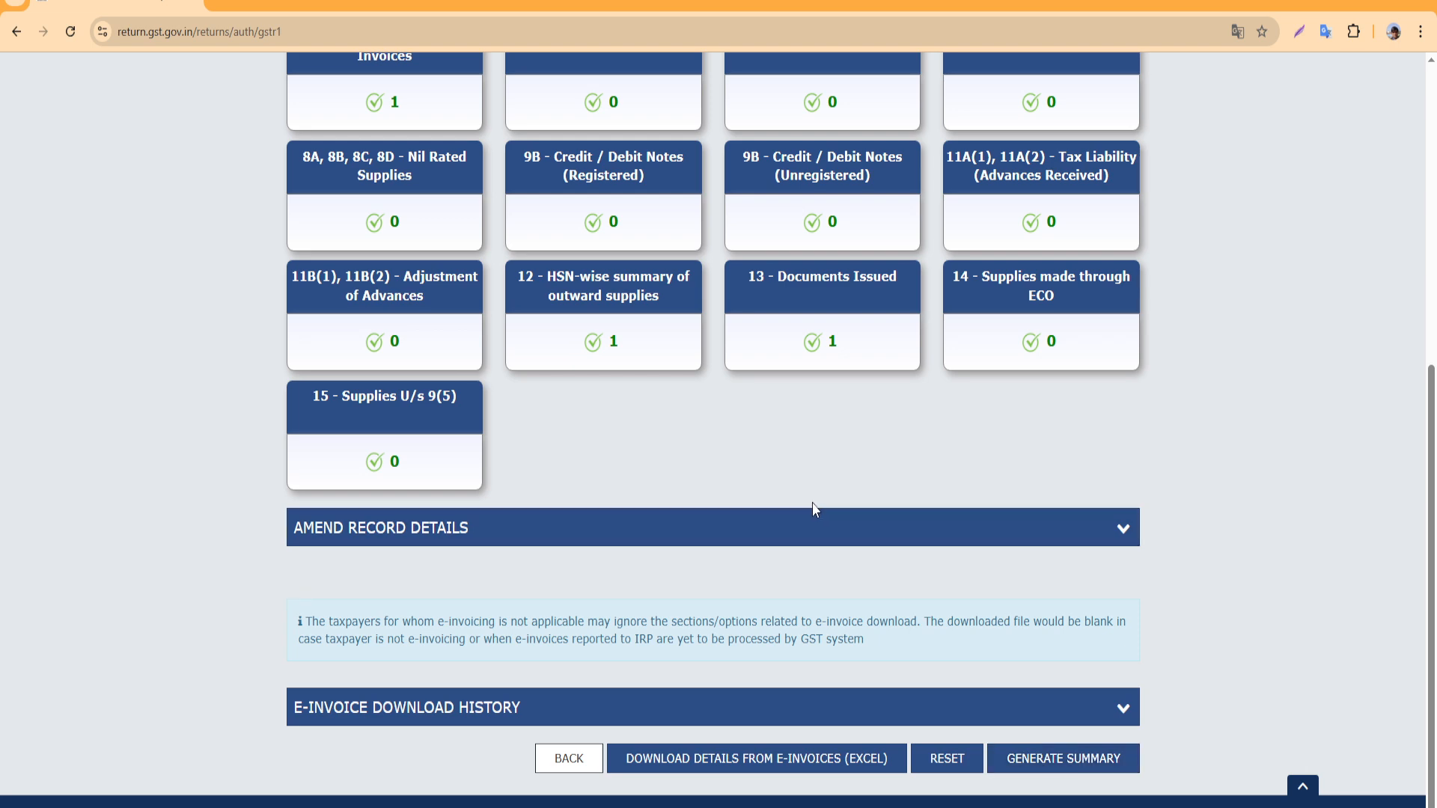
pyautogui.scroll(2, 811, 503)
pyautogui.scroll(3, 823, 512)
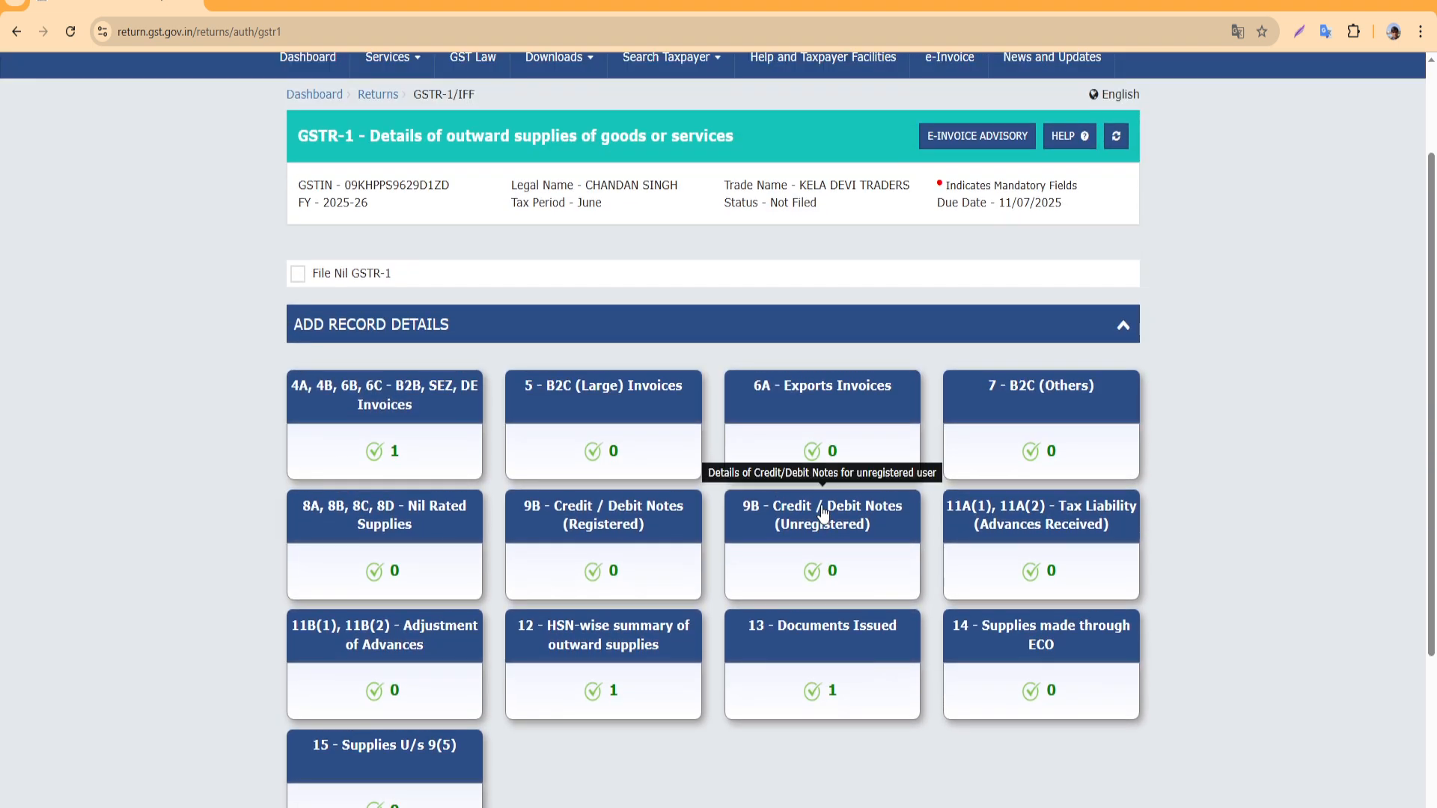
pyautogui.scroll(1, 823, 512)
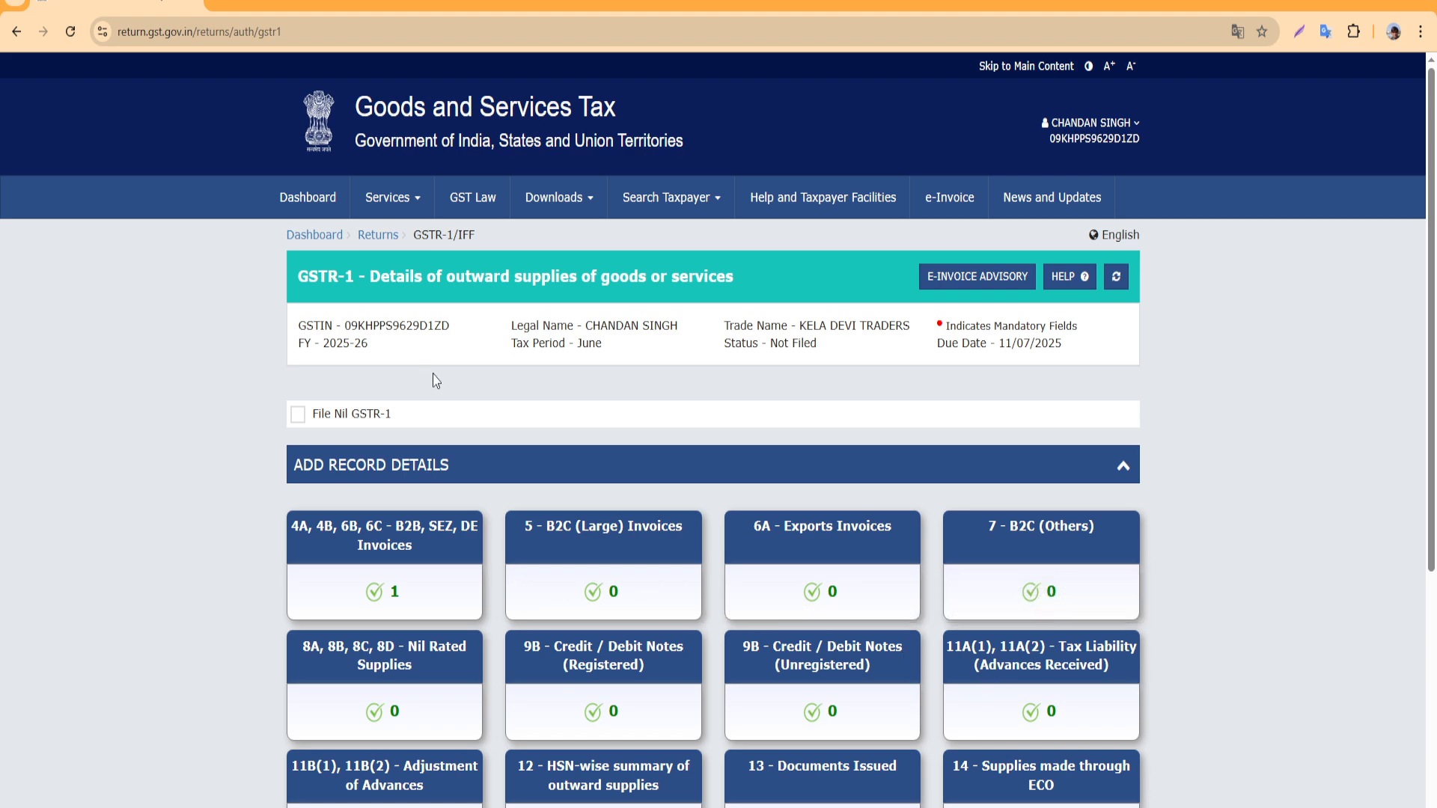
pyautogui.scroll(-4, 500, 544)
pyautogui.scroll(1, 532, 580)
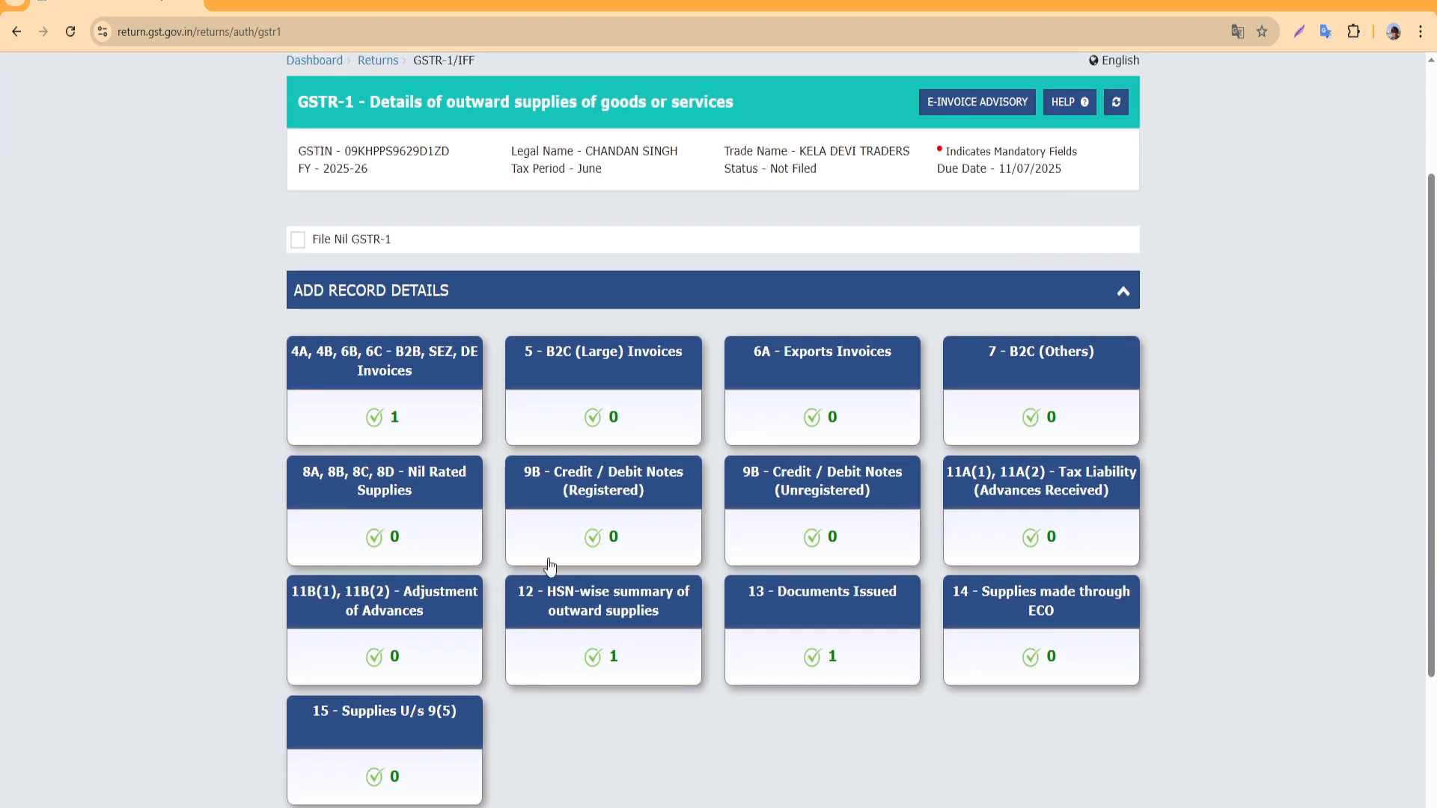
pyautogui.scroll(-3, 550, 567)
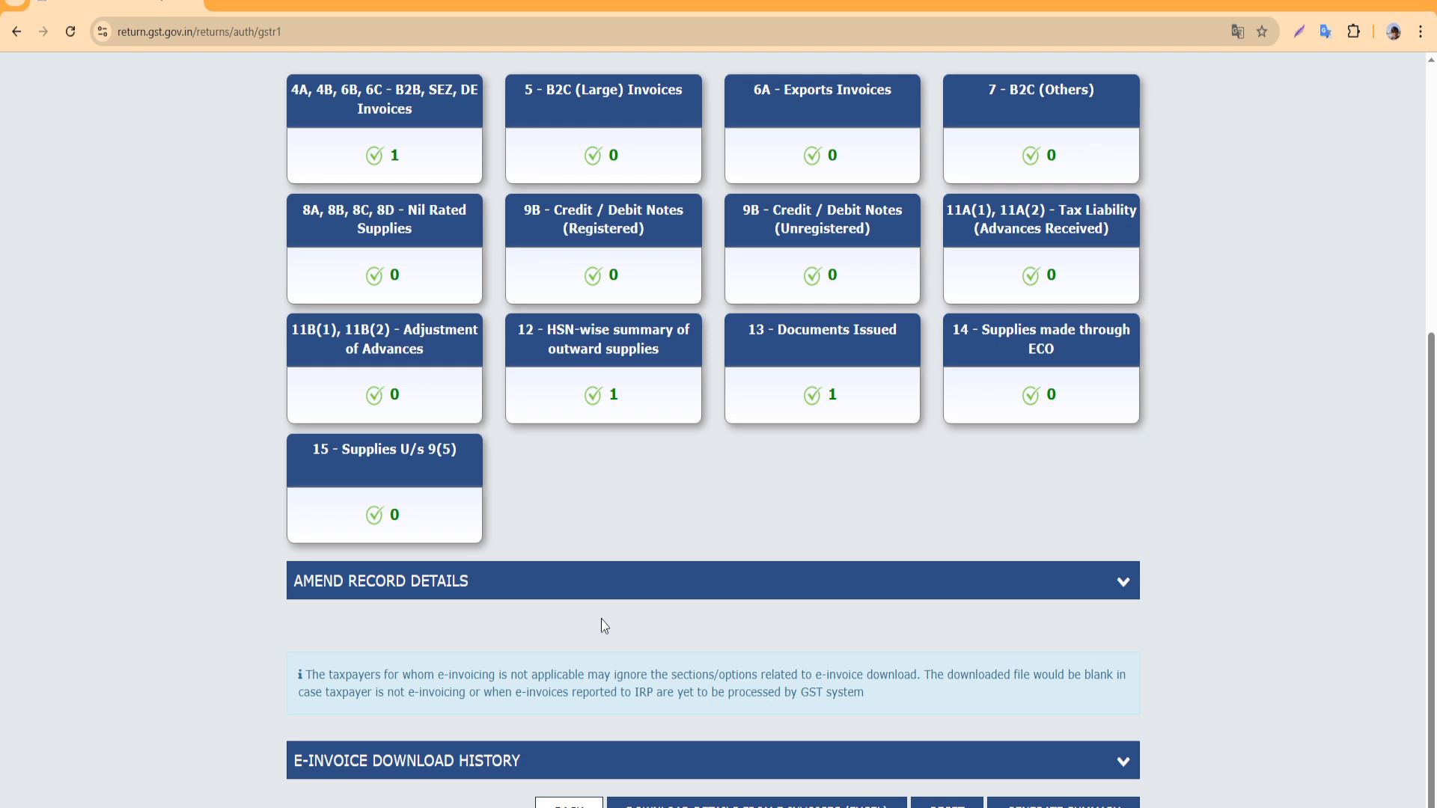
pyautogui.scroll(1, 605, 625)
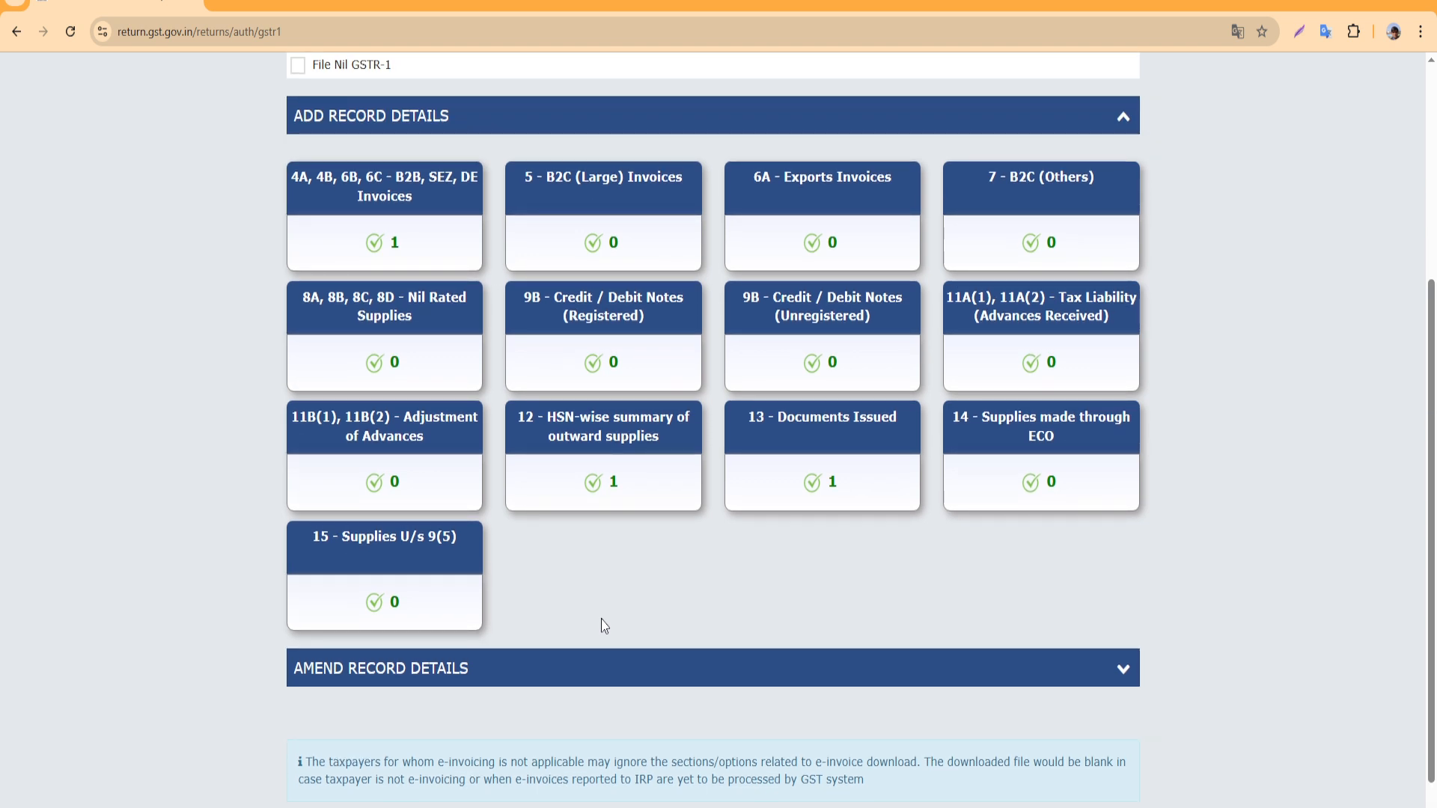
pyautogui.scroll(4, 602, 626)
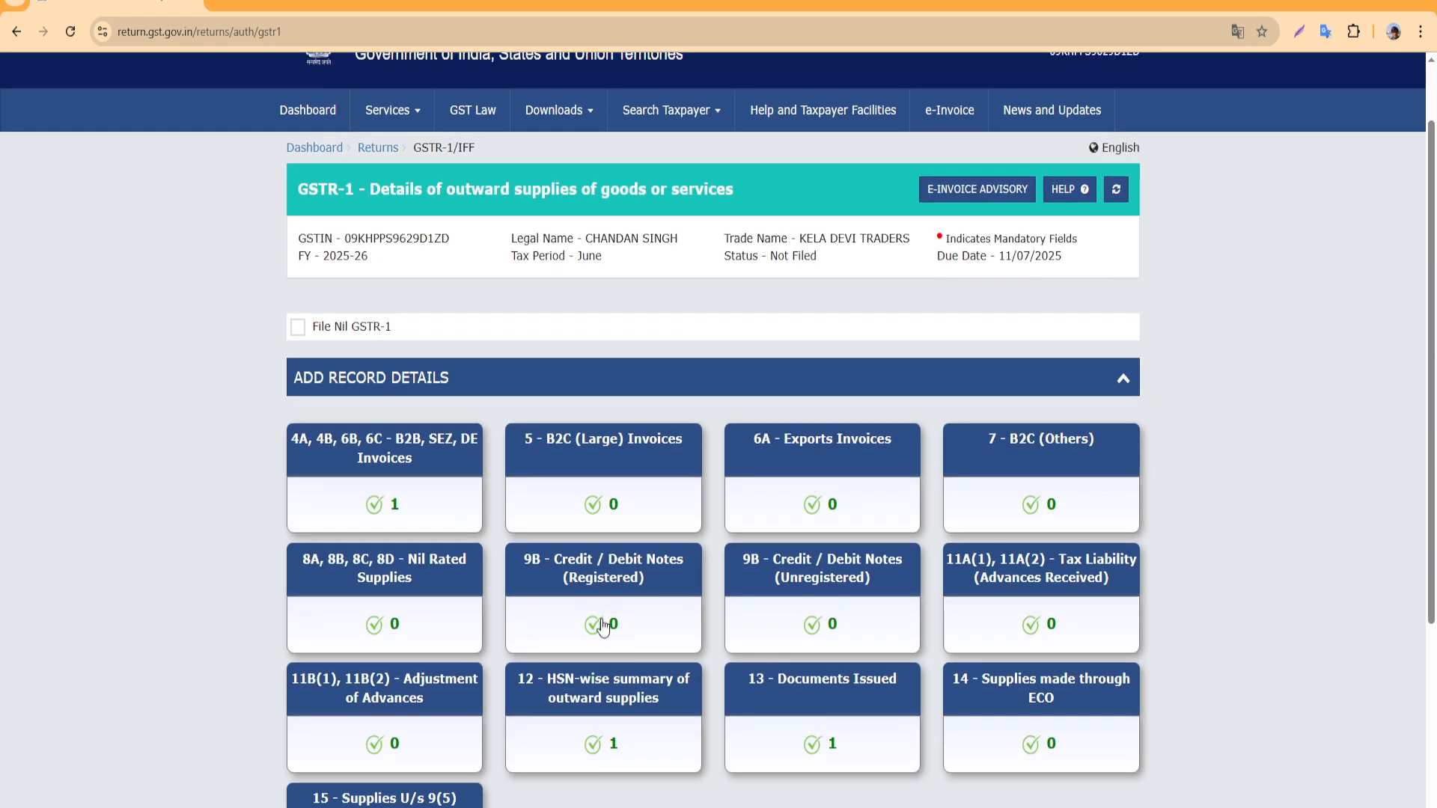
pyautogui.scroll(-6, 581, 626)
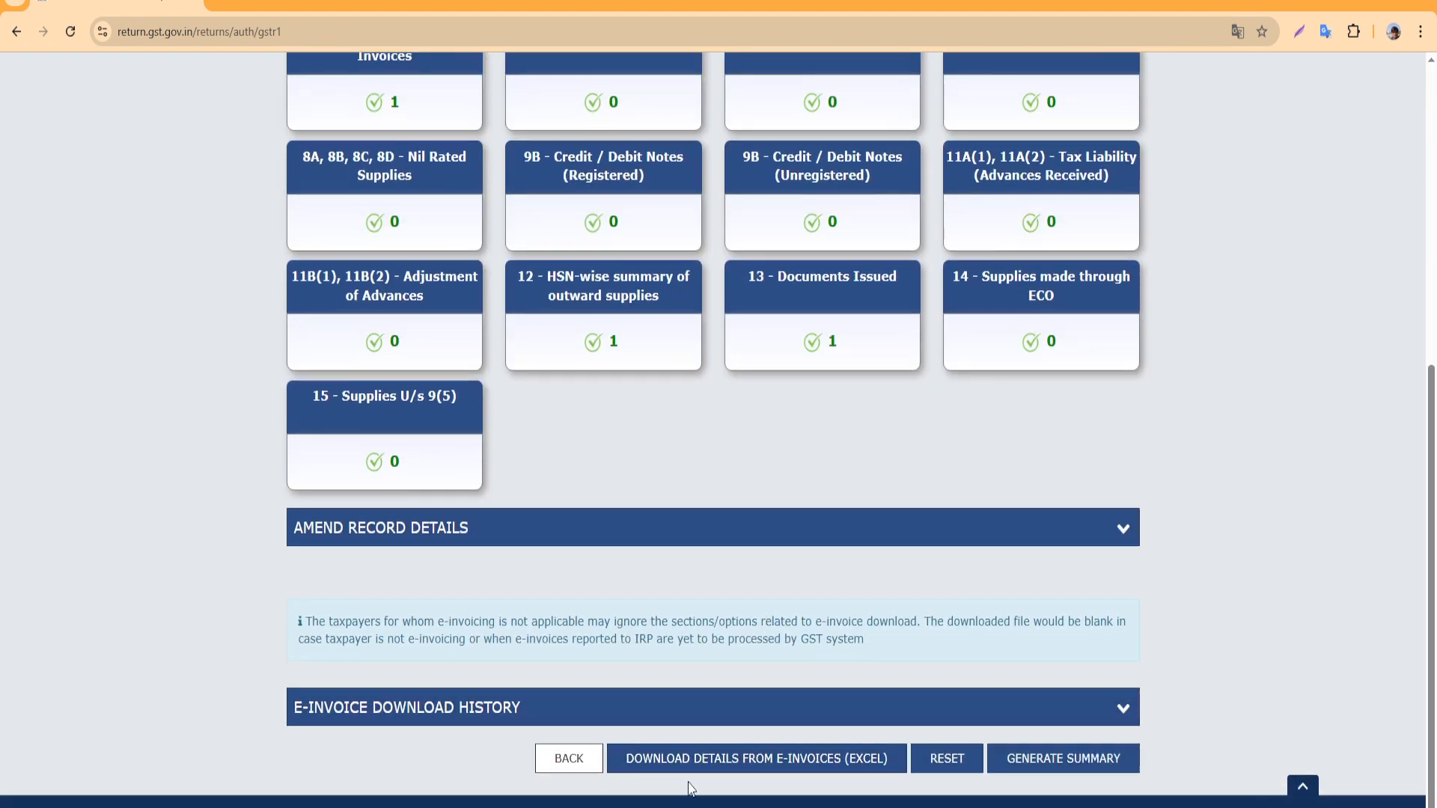
# Leave GSTR-1 and search File Returns for 2025-26, Quarter 1, June
pyautogui.click(569, 758)
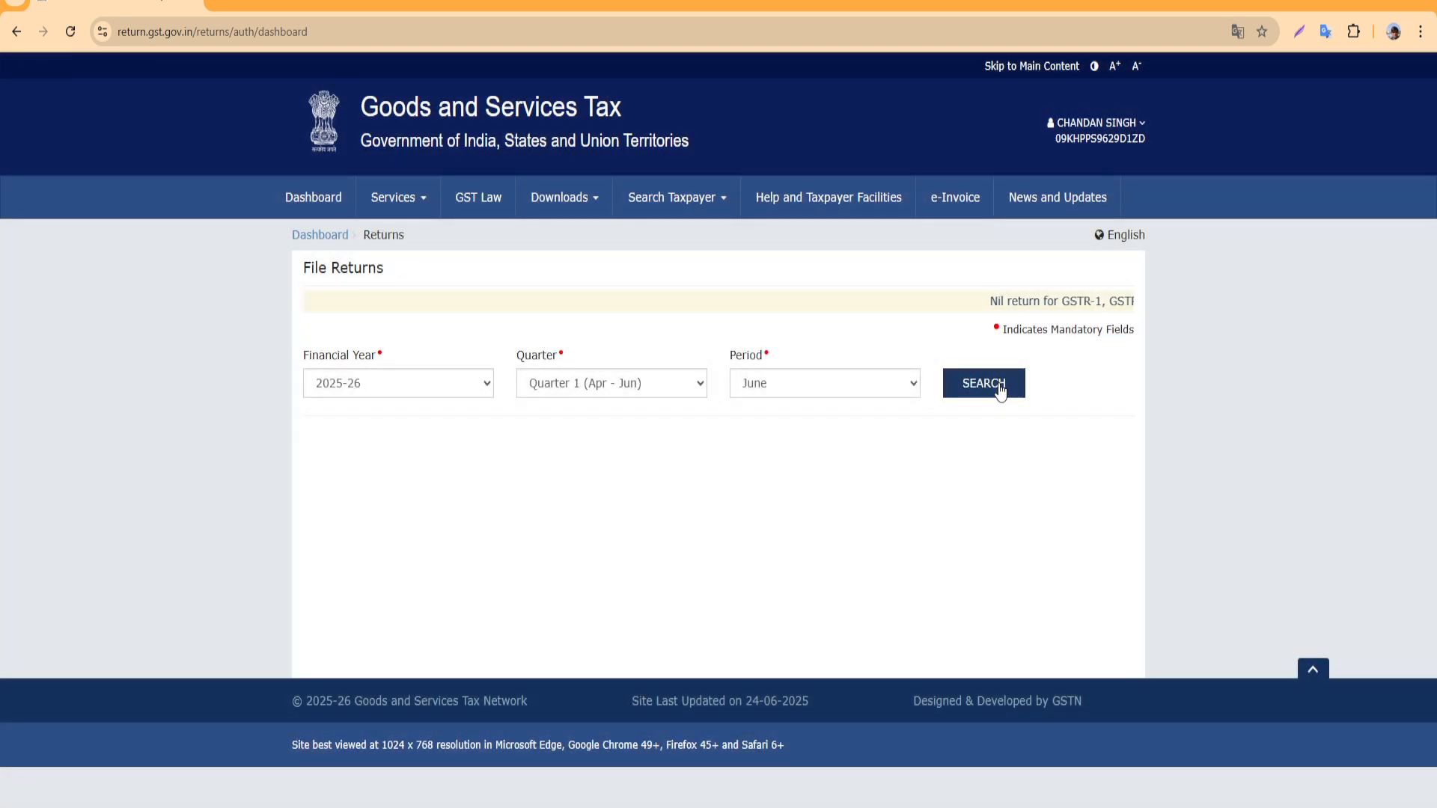
pyautogui.click(1000, 388)
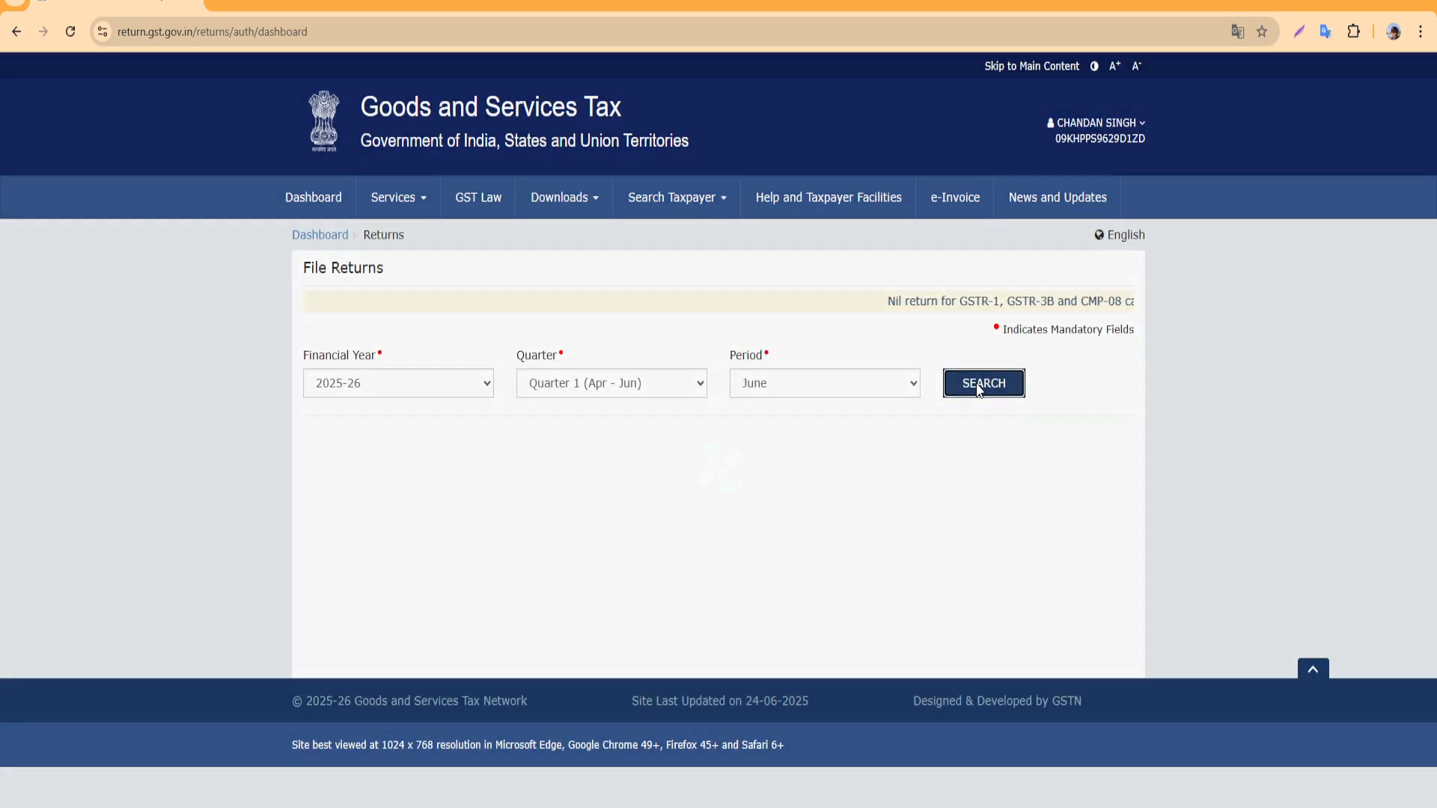